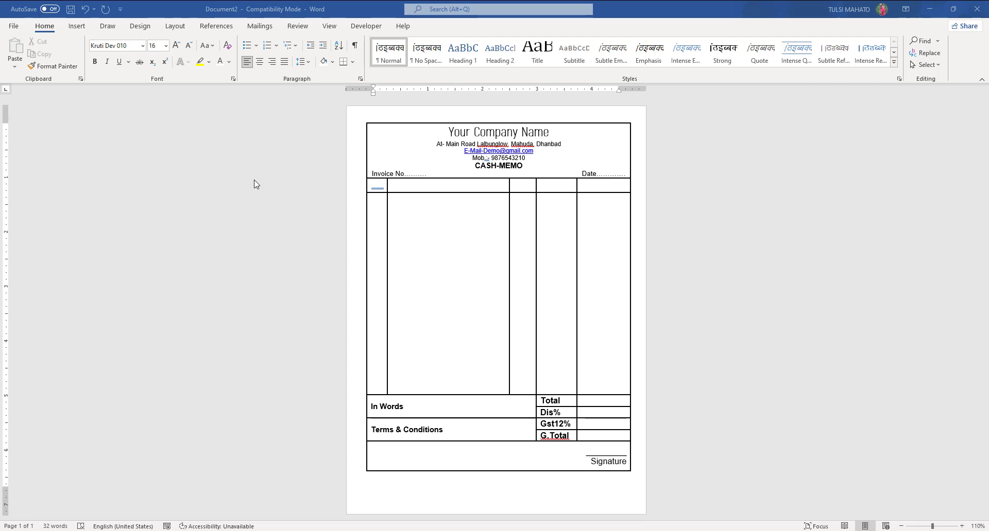
Look at the table shading colours without applying one, then create a new blank document
left_click(362, 119)
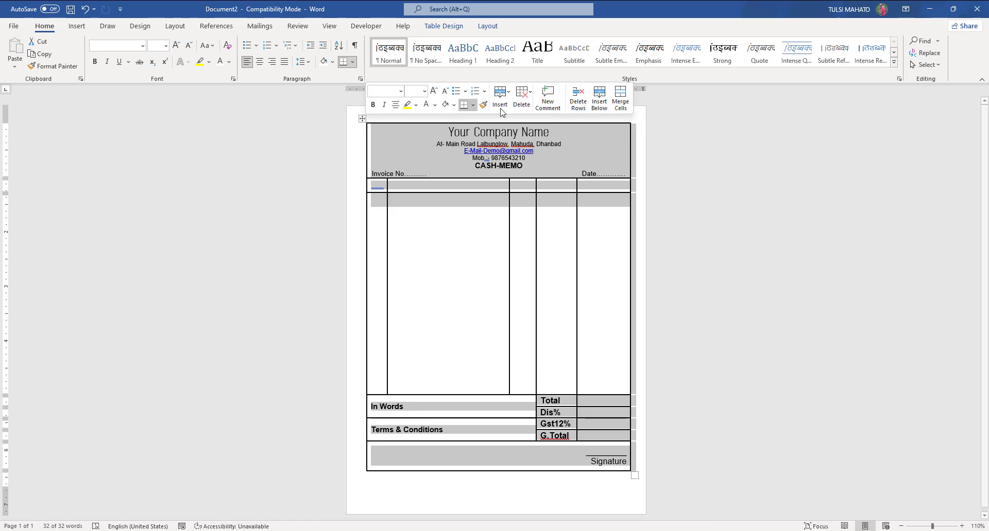
left_click(464, 28)
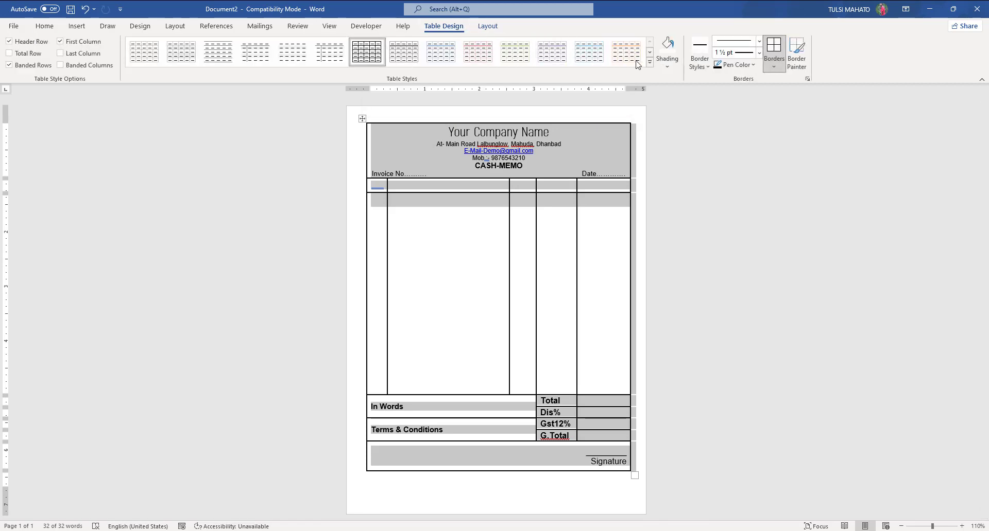
left_click(667, 66)
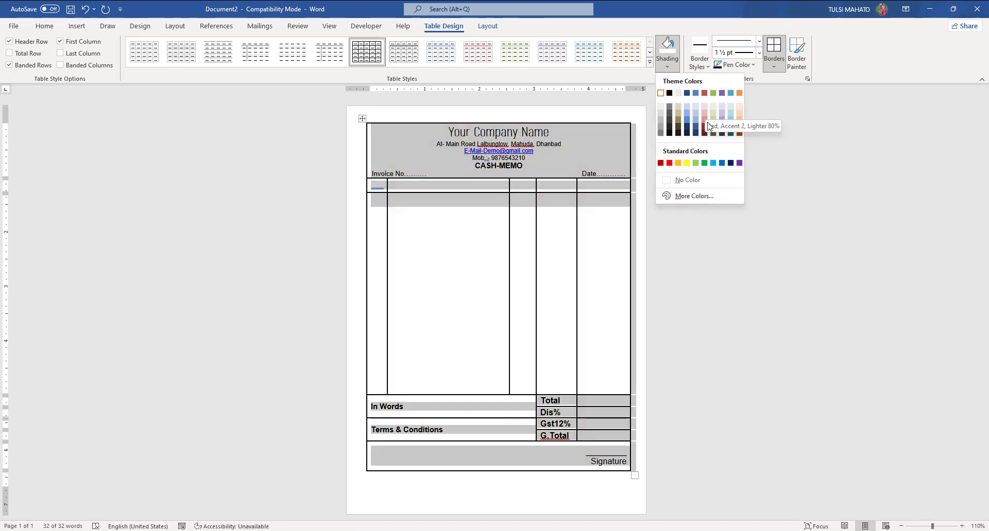
key("Escape")
left_click(614, 242)
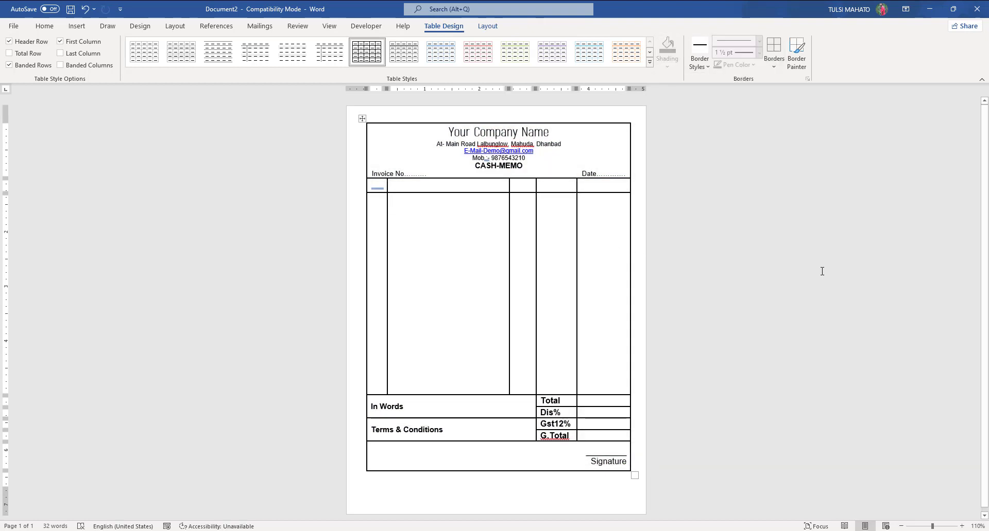
key("ctrl+n")
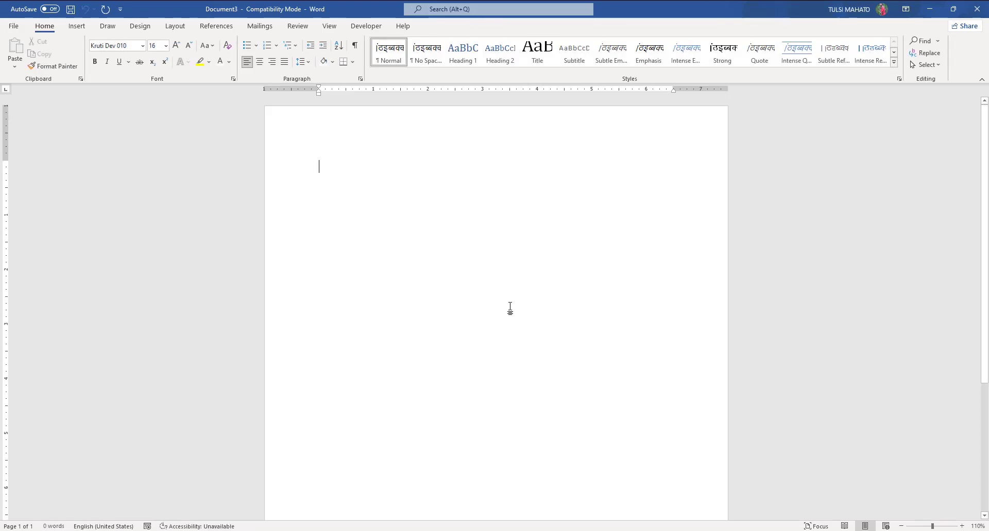
Apply the Narrow 0.5-inch margins to Document3, undoing a stray indent change
left_click(177, 32)
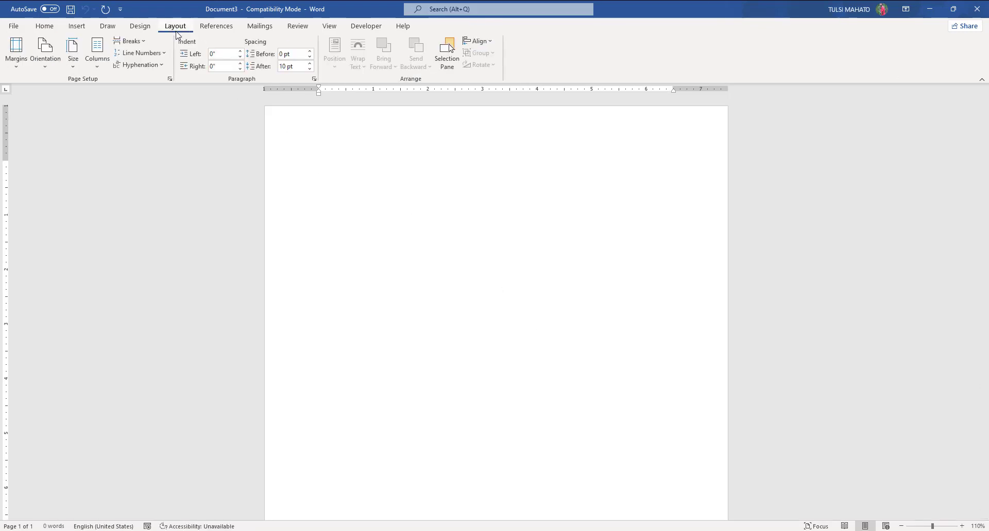
left_click(16, 65)
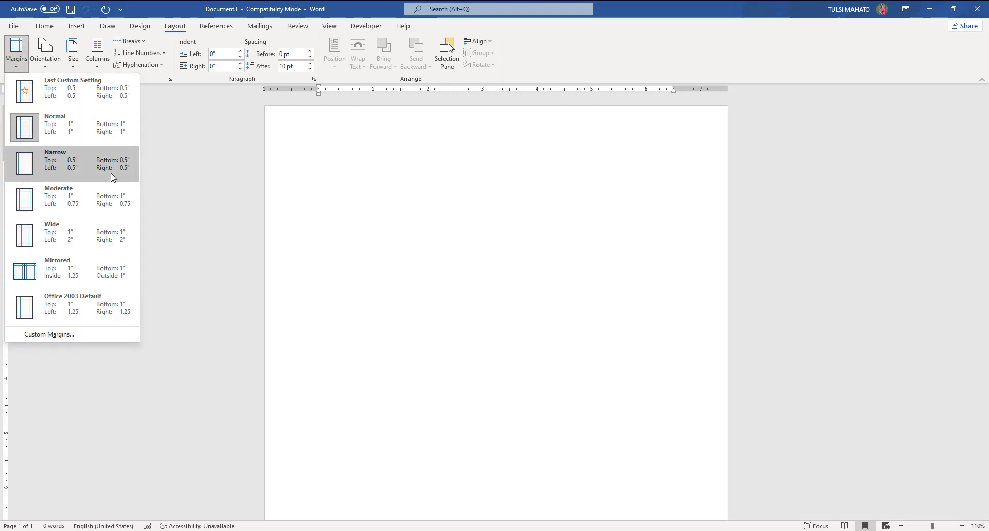
left_click(62, 336)
left_click(446, 167)
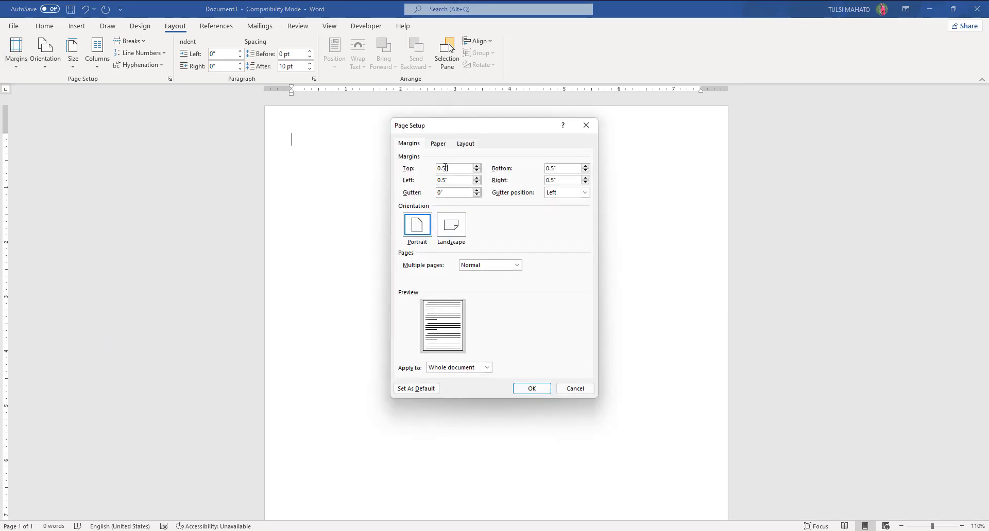
left_click(572, 389)
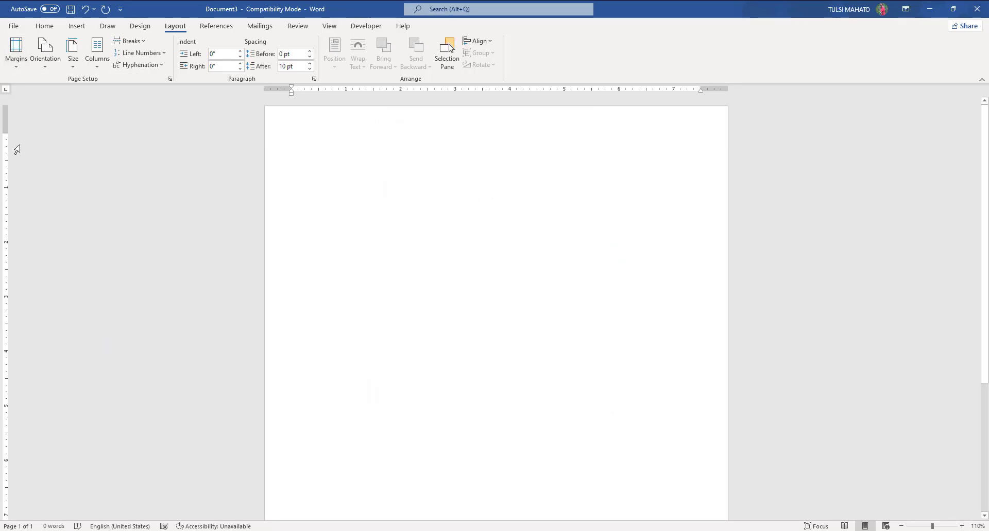
left_click_drag(5, 133, 8, 112)
left_click_drag(291, 93, 282, 96)
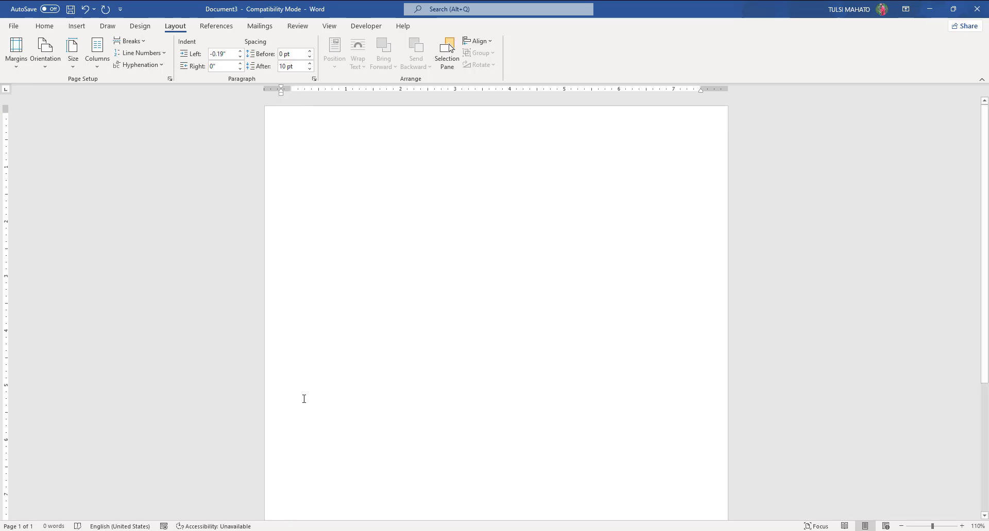
key("ctrl+z")
left_click(16, 52)
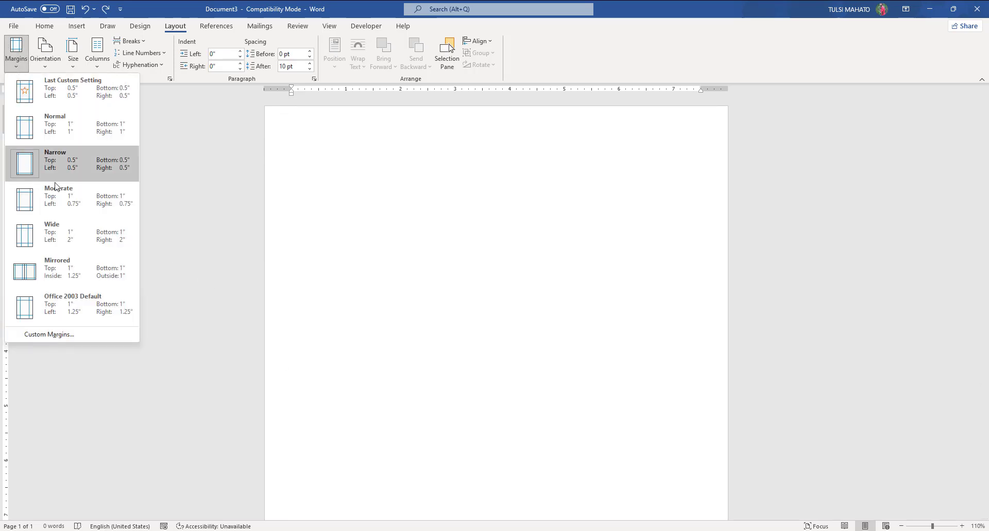
left_click(87, 168)
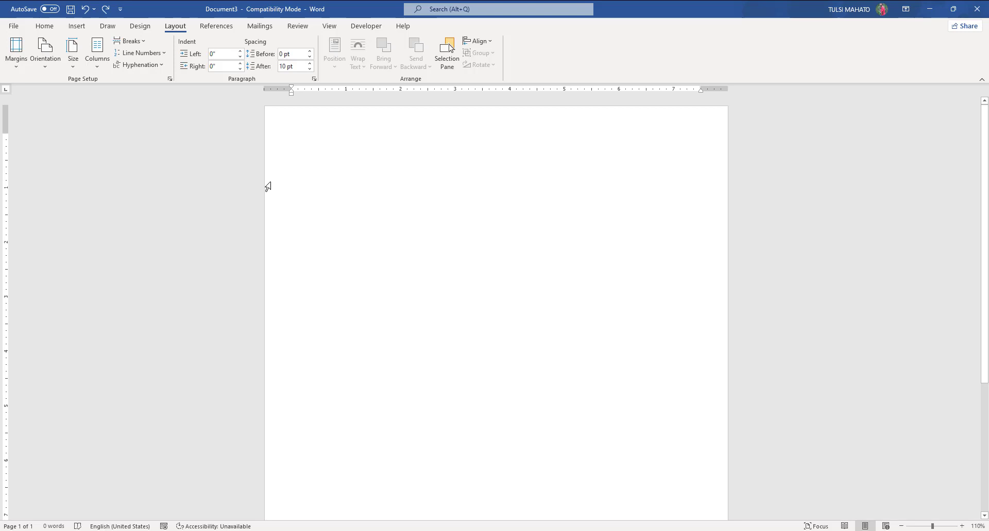
Set a custom paper size of width 5.5 and height 7.5 inches
left_click(75, 66)
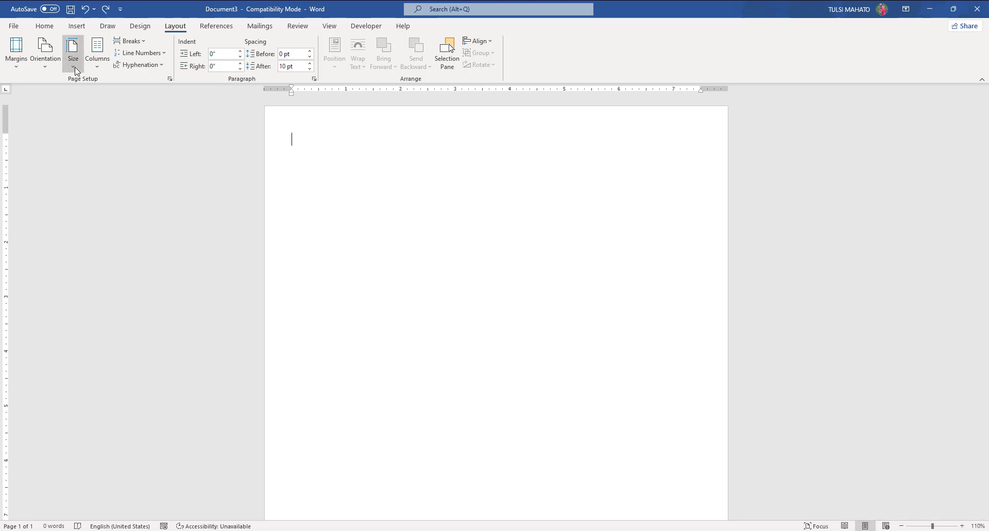
scroll(139, 334, "down", 4)
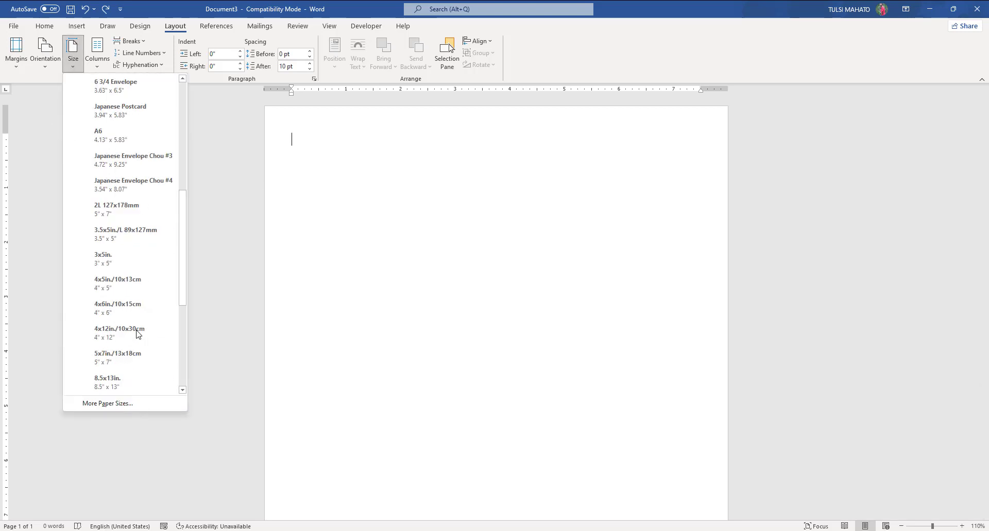
left_click(128, 405)
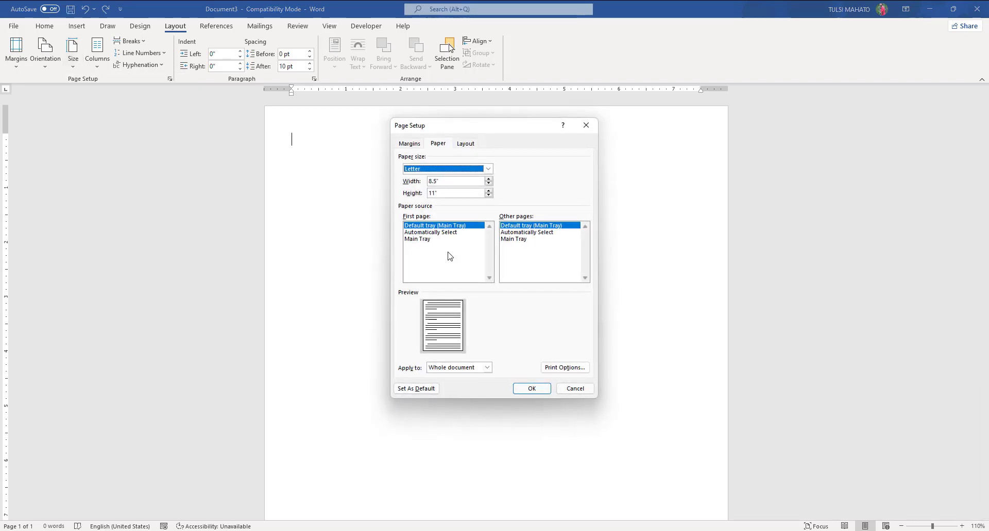
double_click(457, 183)
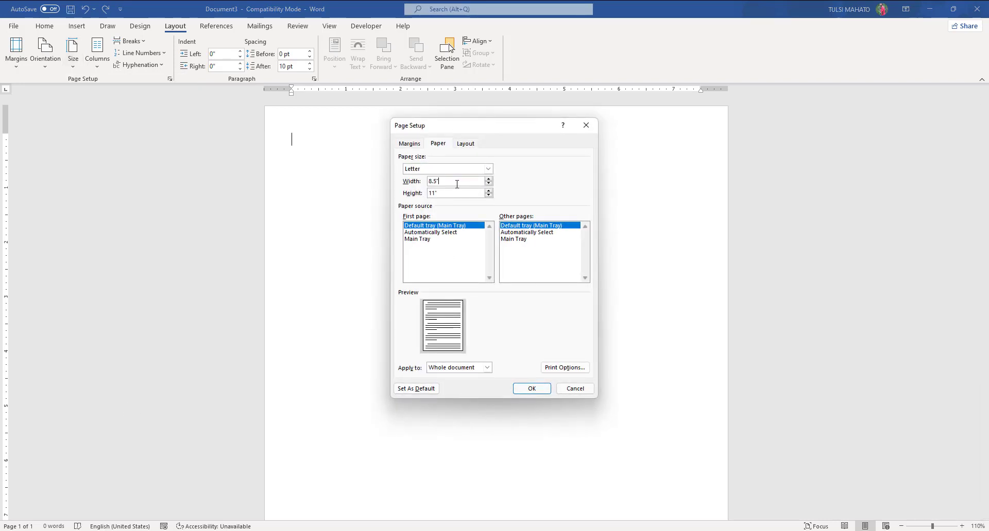
type("5")
key("Tab")
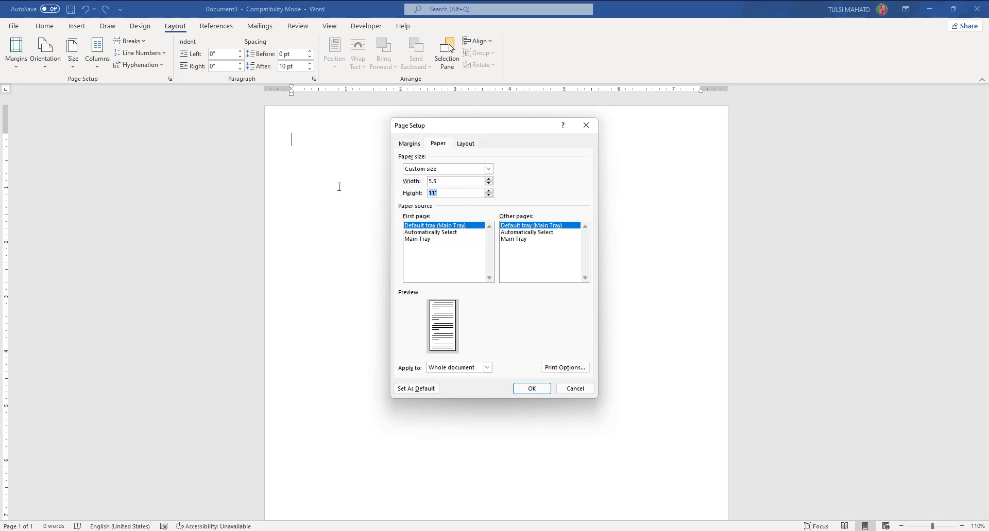
type("7.5")
left_click(530, 391)
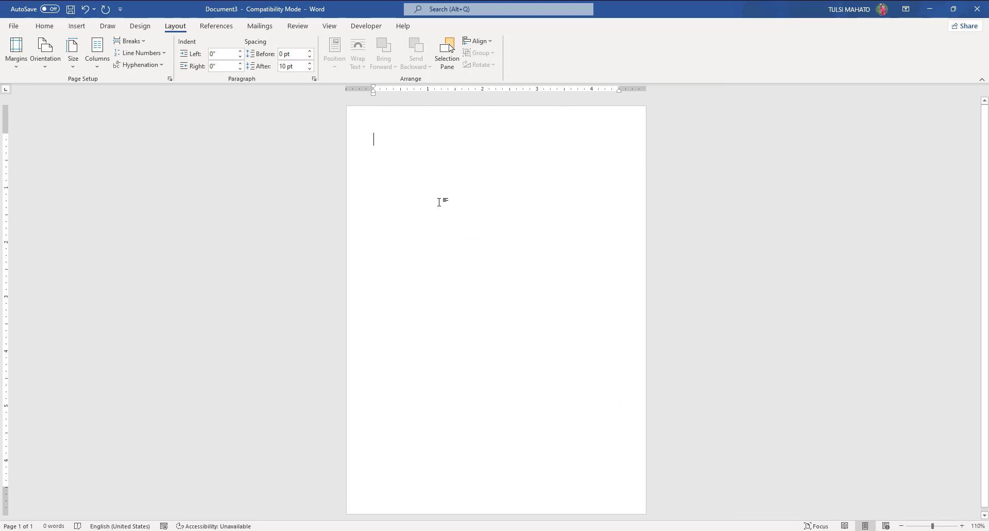
Insert an empty 5×5 table at the top of the page
left_click(76, 29)
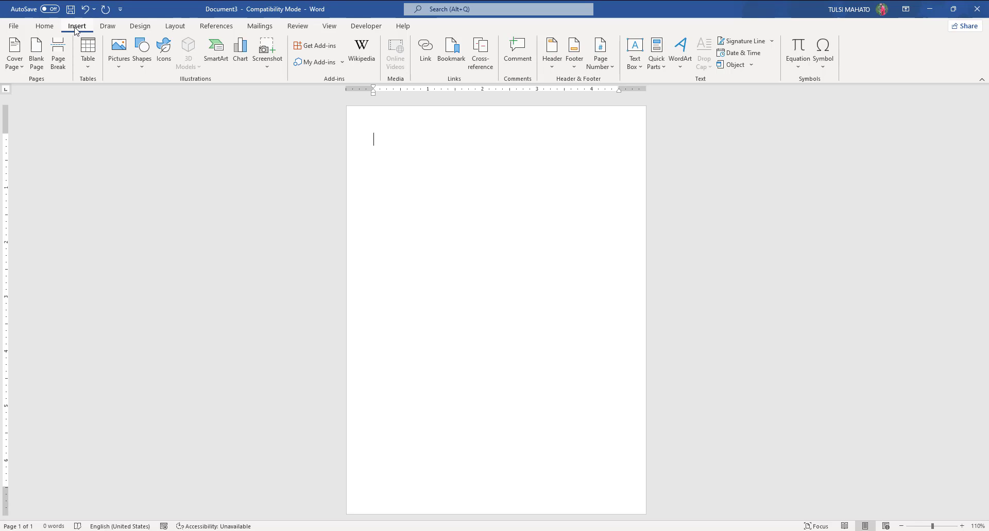
left_click(91, 66)
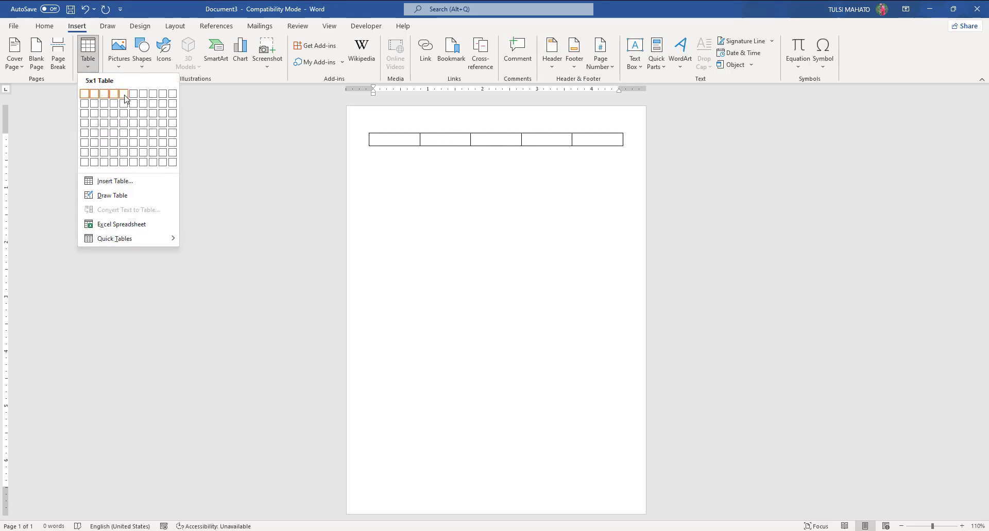
left_click(126, 133)
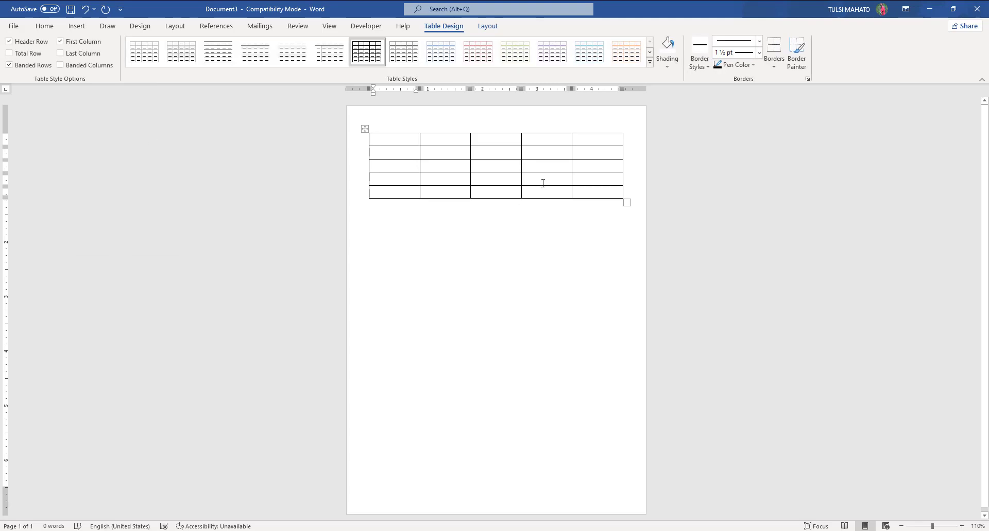
Select the table's top row and merge it into one full-width cell
scroll(590, 146, "up", 1, "ctrl")
scroll(590, 146, "up", 4, "ctrl")
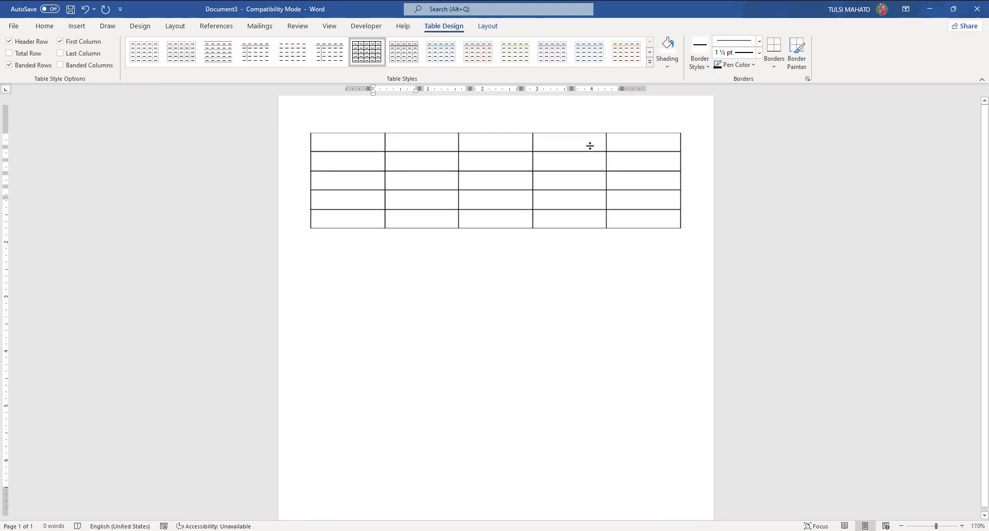
scroll(590, 145, "up", 6, "ctrl")
scroll(590, 146, "up", 2, "ctrl")
scroll(582, 169, "up", 2)
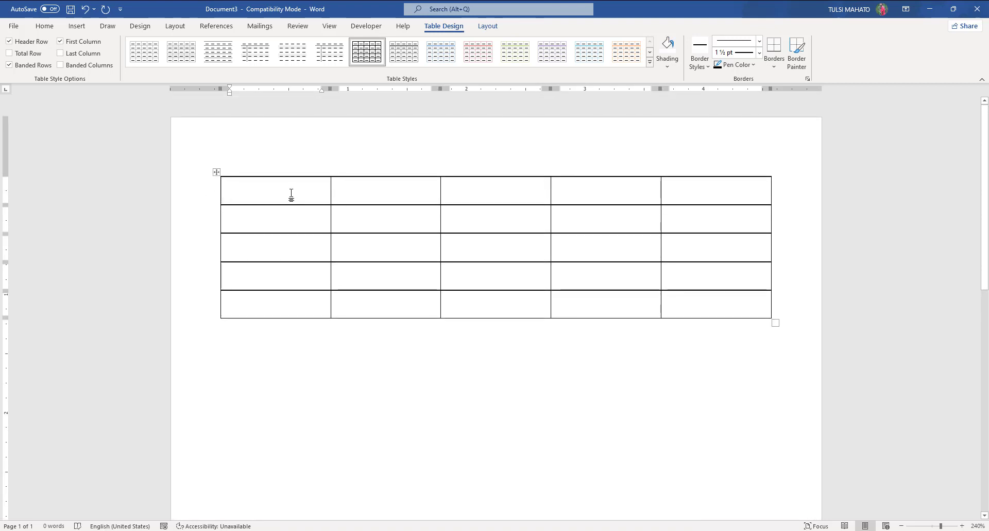
left_click_drag(292, 199, 282, 269)
left_click(339, 197)
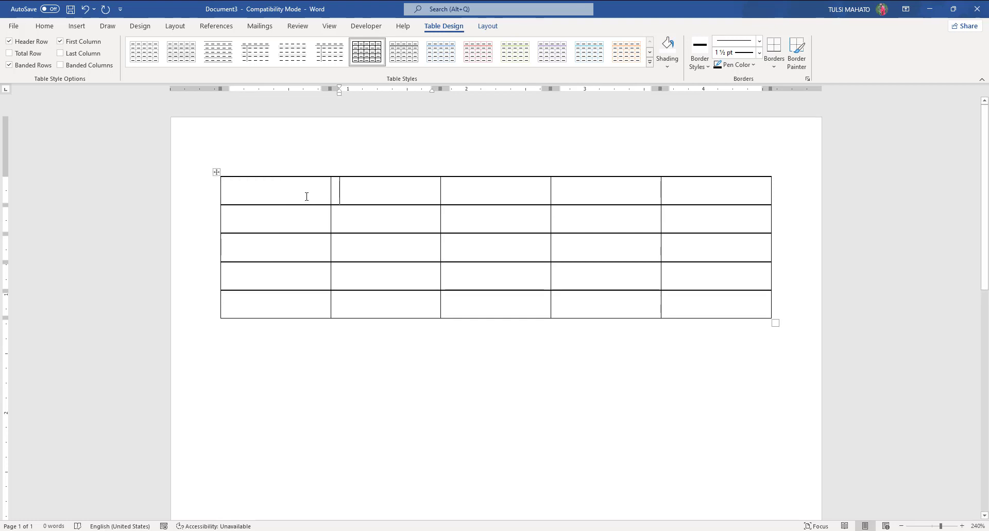
left_click_drag(307, 191, 711, 200)
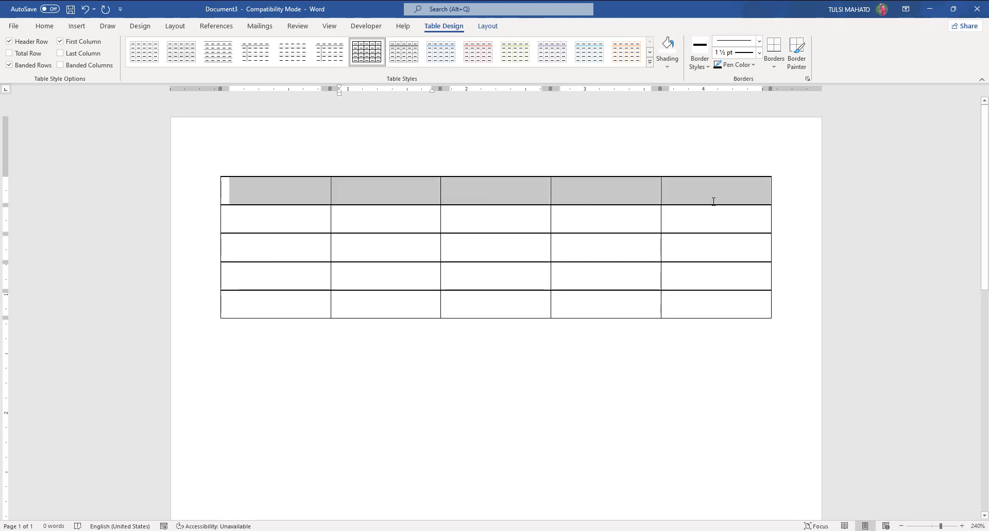
left_click(491, 30)
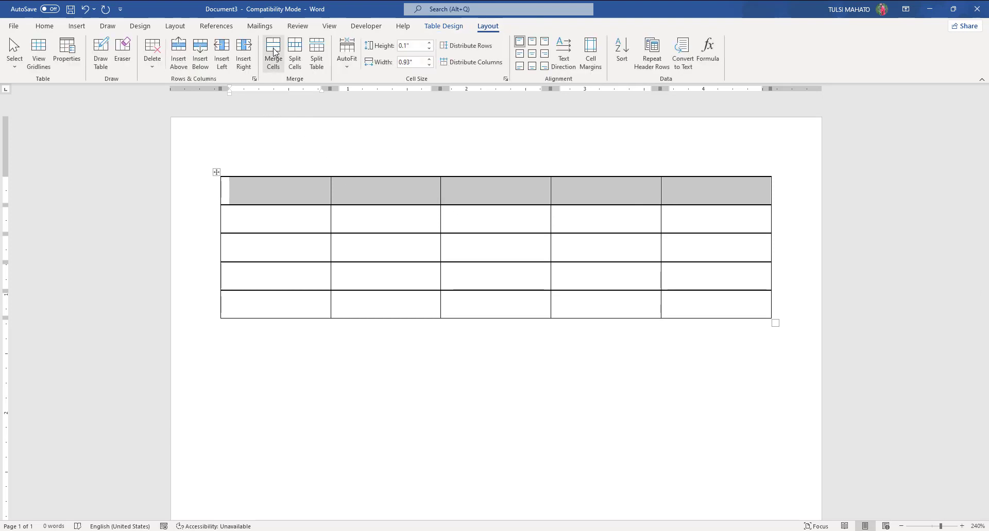
left_click(273, 56)
left_click(248, 195)
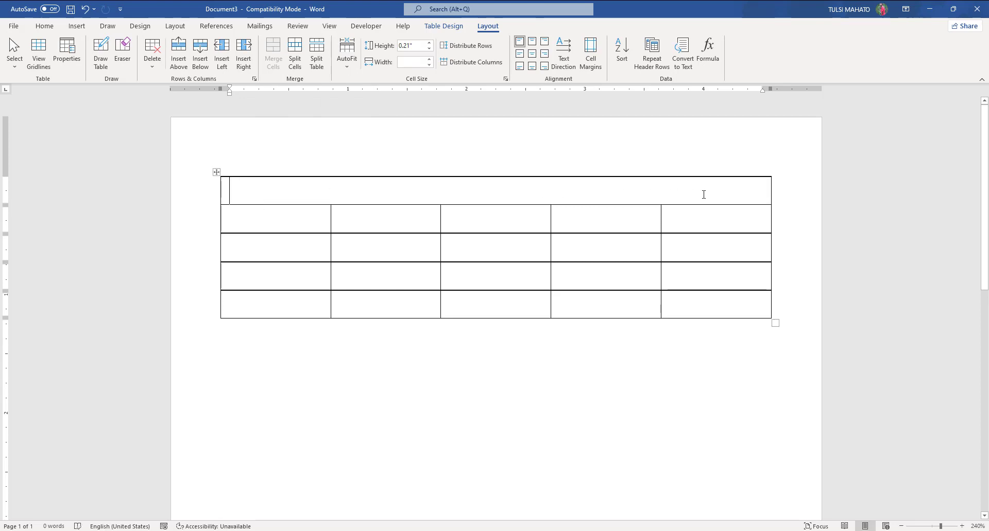
Merge the first-column cells of rows 2–5, then undo that merge
left_click_drag(291, 249, 361, 253)
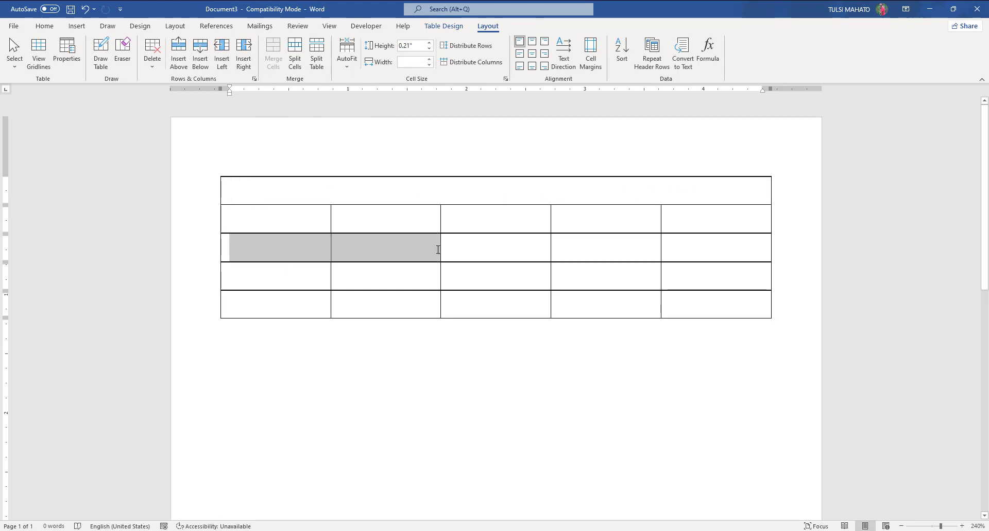
left_click(277, 239)
left_click_drag(277, 219, 276, 311)
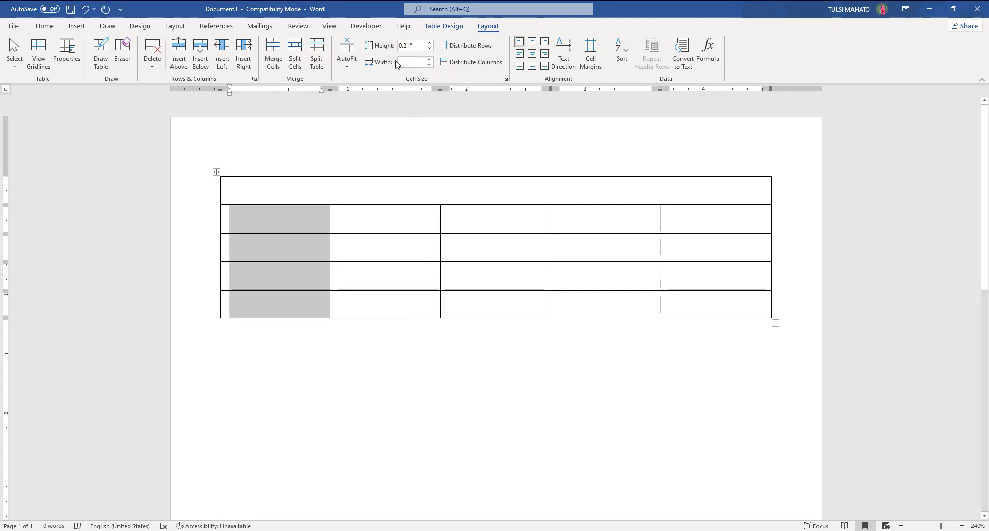
left_click(273, 61)
left_click(344, 252)
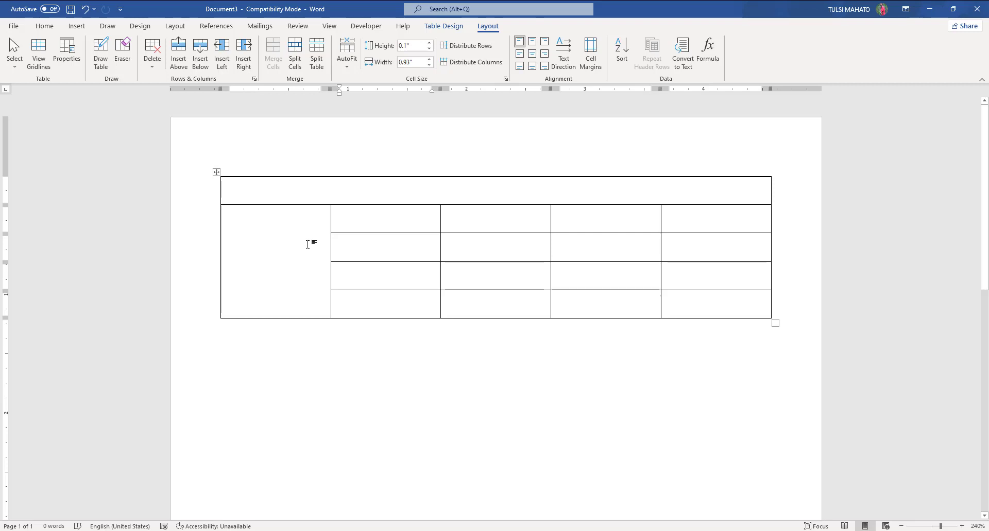
key("ctrl+z")
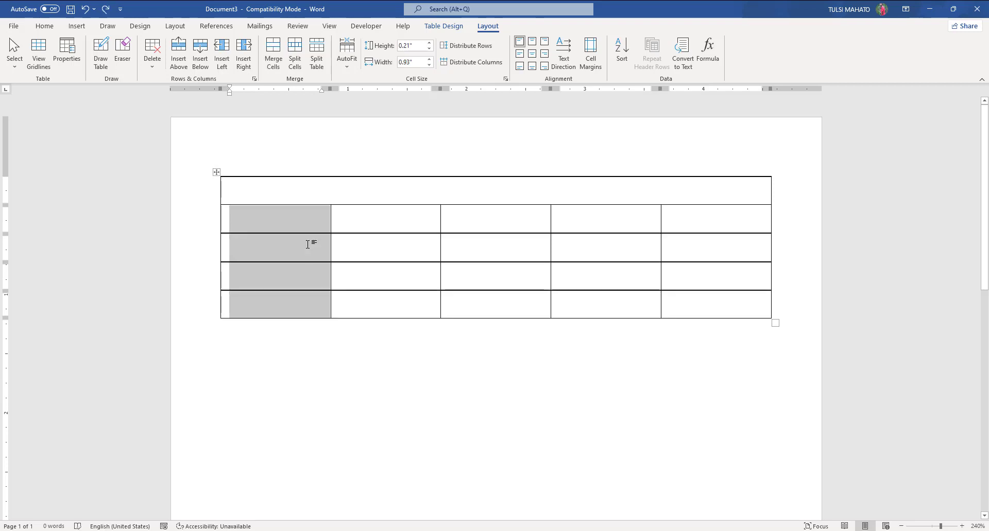
left_click(384, 195)
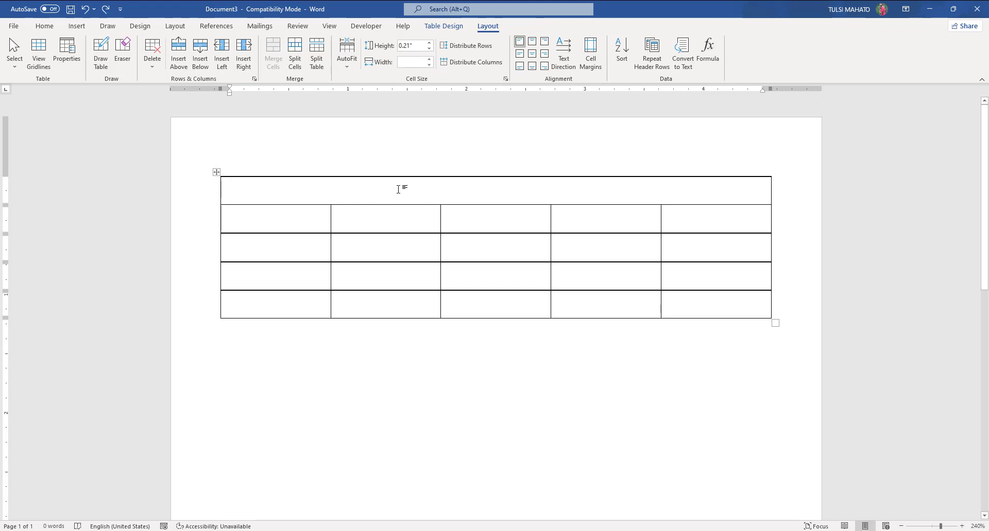
Type a centred 'Your Company Name' heading in Arial 14 pt, then add a new line
left_click(531, 55)
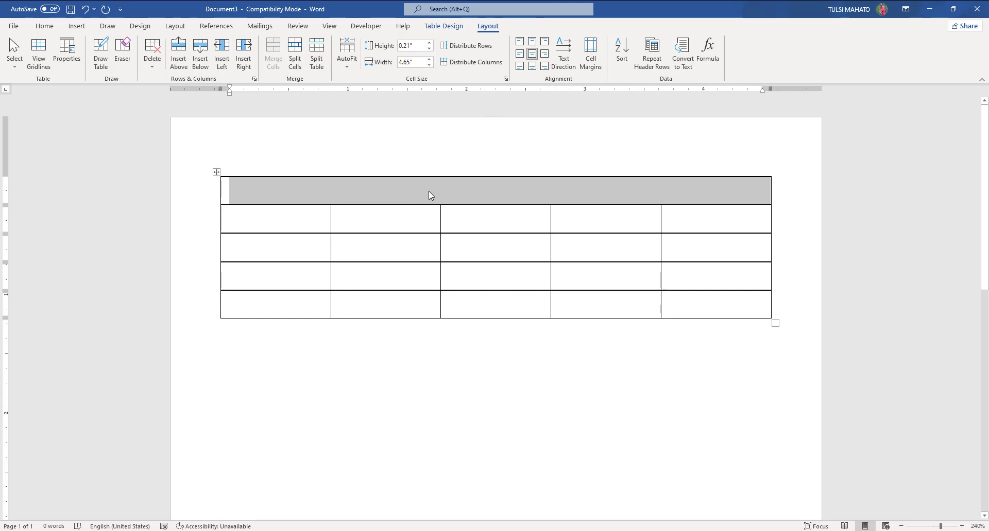
type("ट")
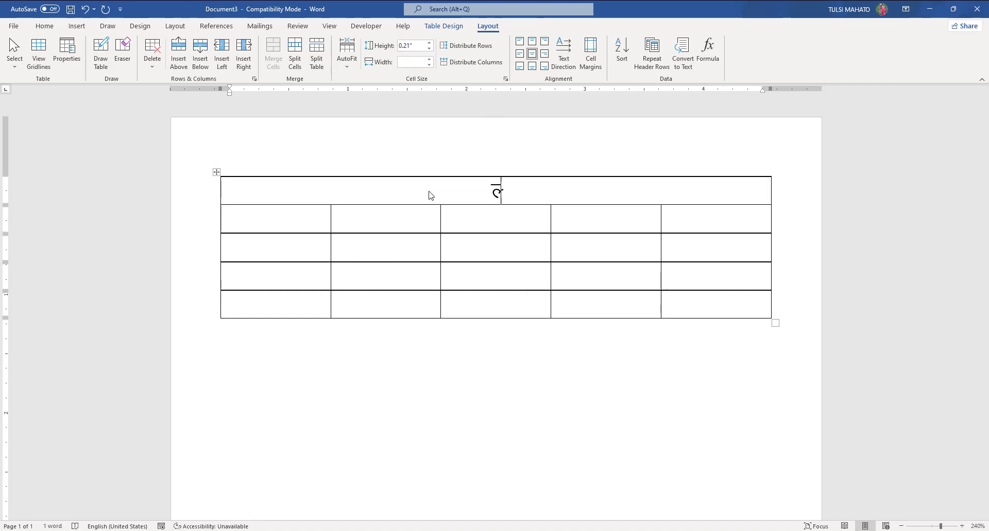
type("our Company Name")
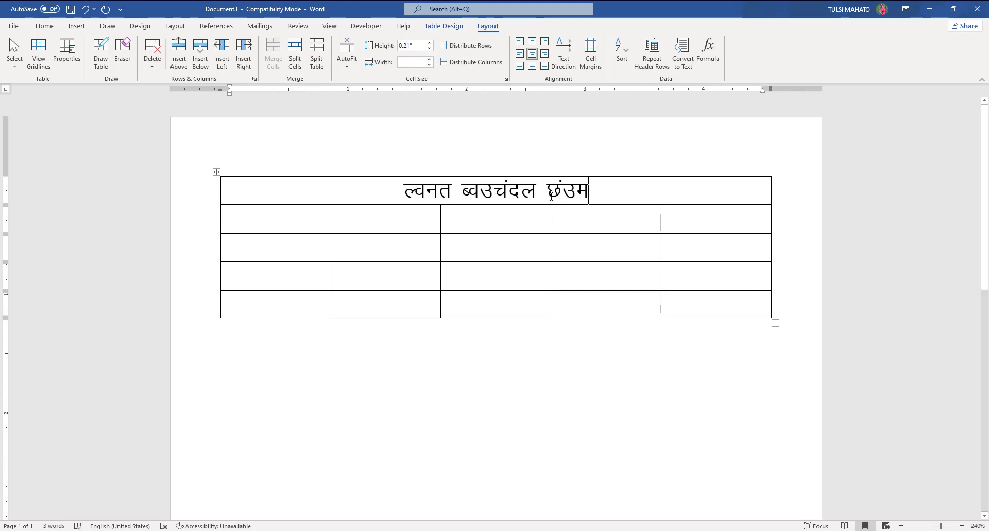
left_click_drag(613, 195, 363, 186)
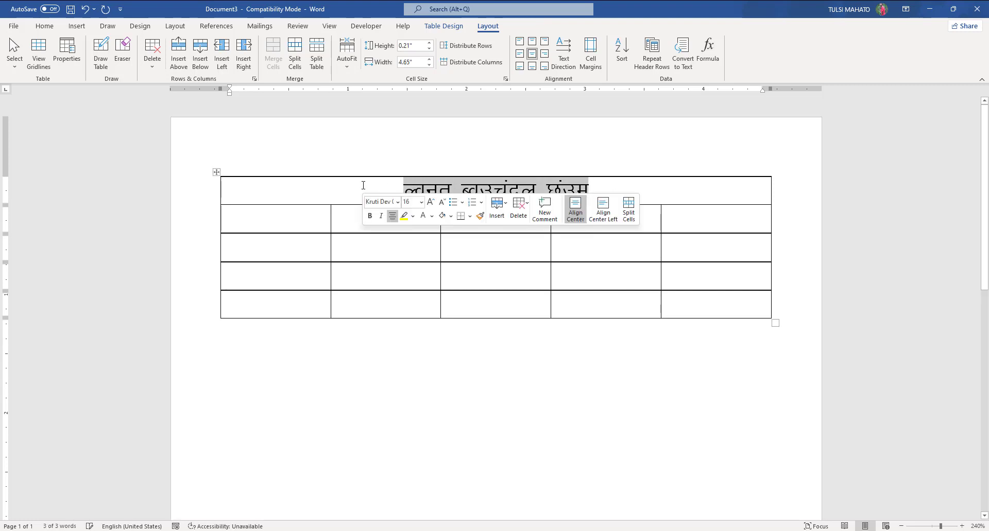
left_click(43, 27)
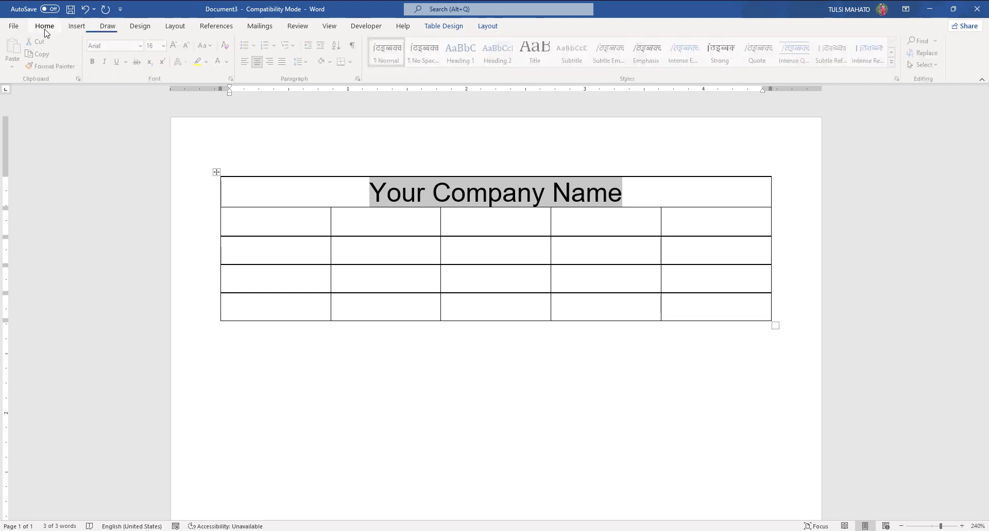
left_click(154, 45)
type("14")
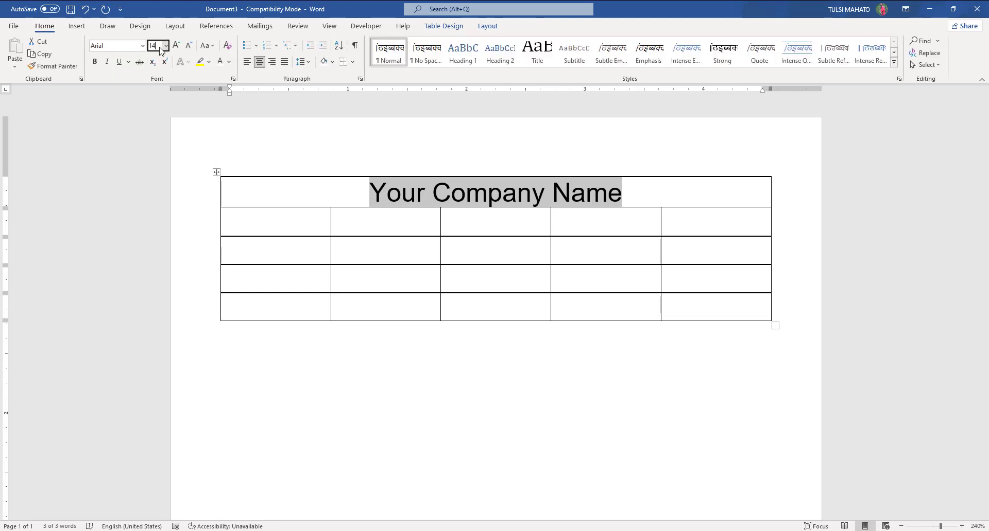
key("Return")
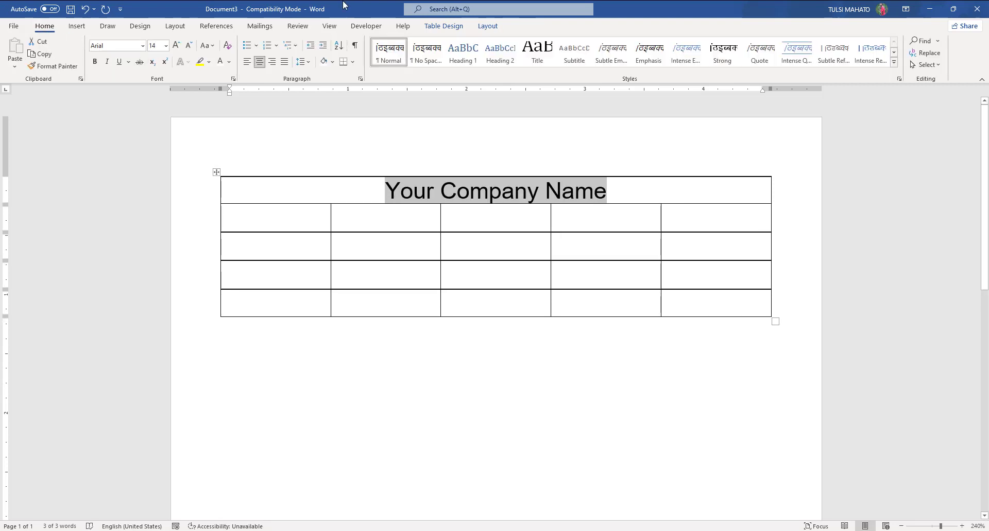
left_click(614, 192)
key("Return")
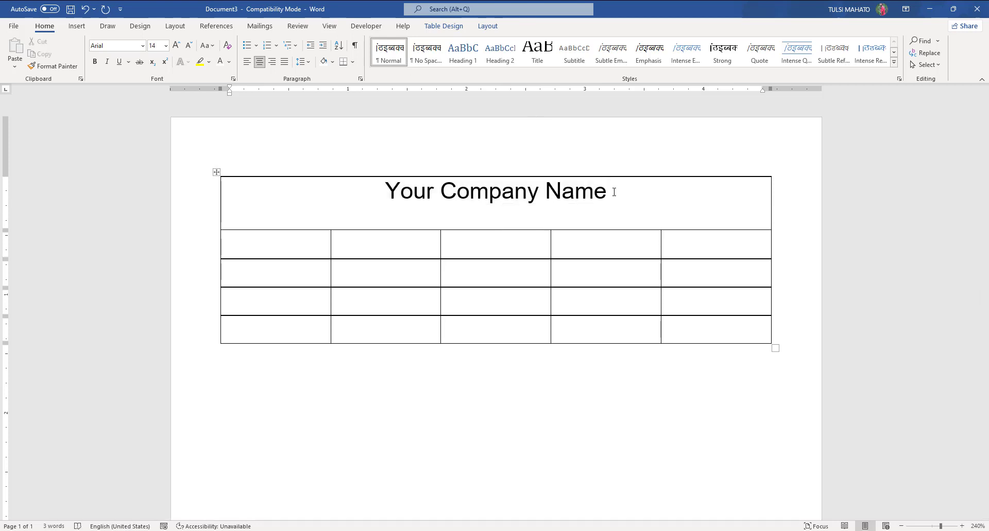
Type the company's street address below the heading and size it to 9 pt
type("At")
type("-Main Road Lalbungl")
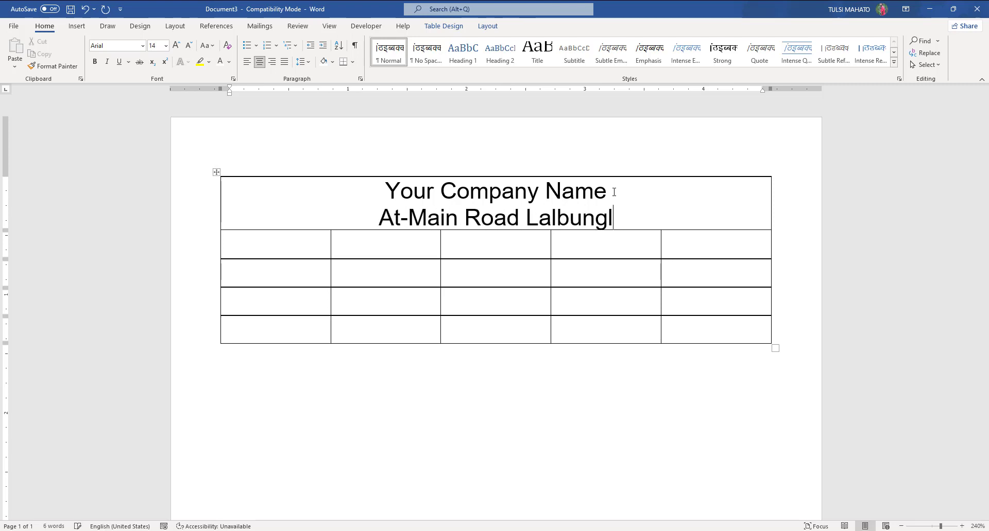
type("ow,College Road")
left_click_drag(714, 222, 222, 203)
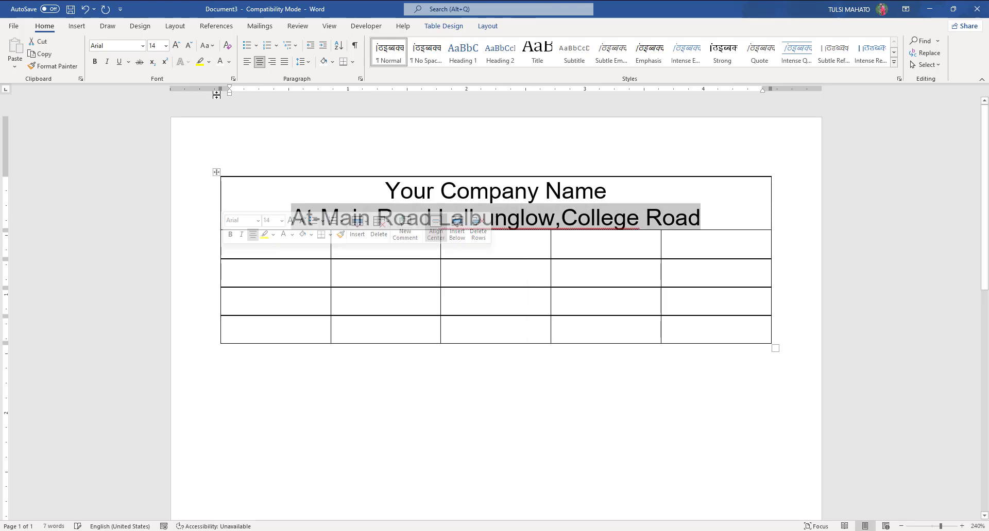
left_click(157, 45)
type("10")
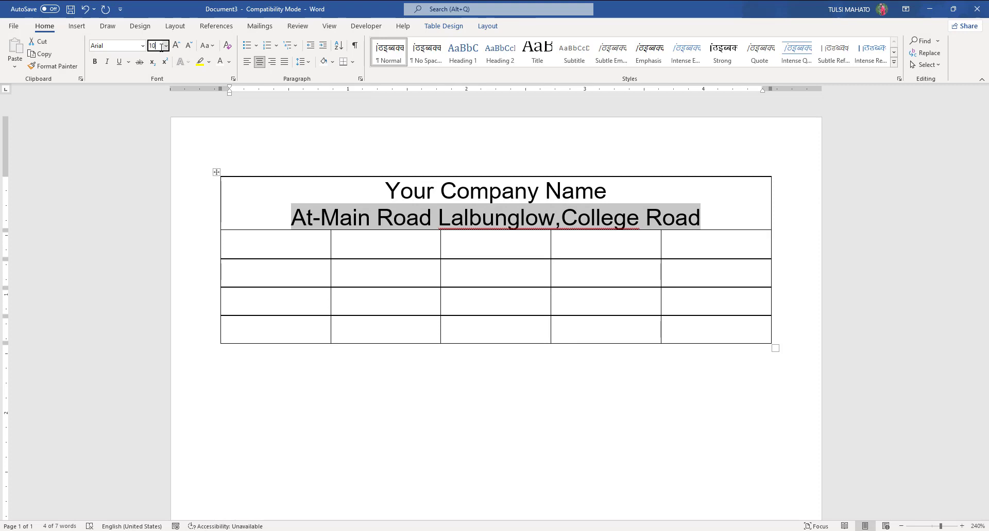
key("Return")
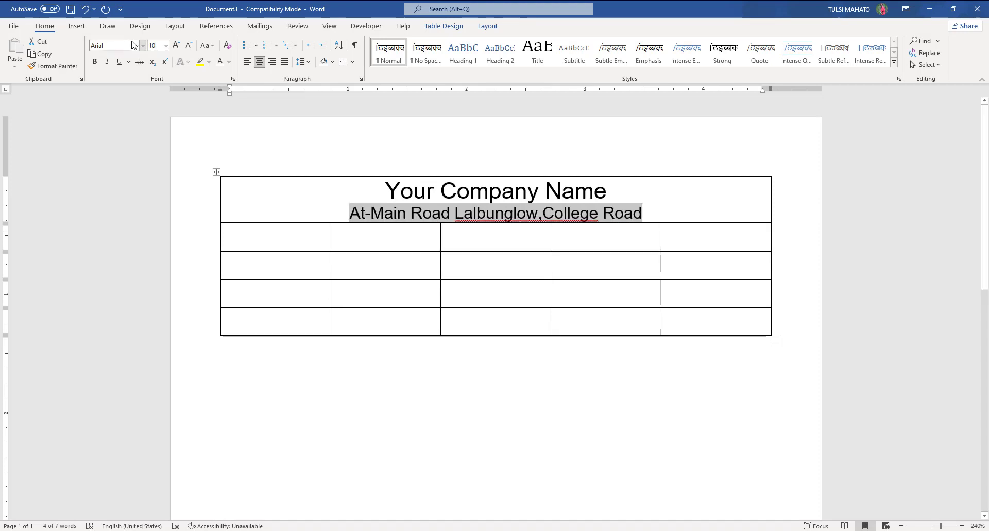
left_click(160, 47)
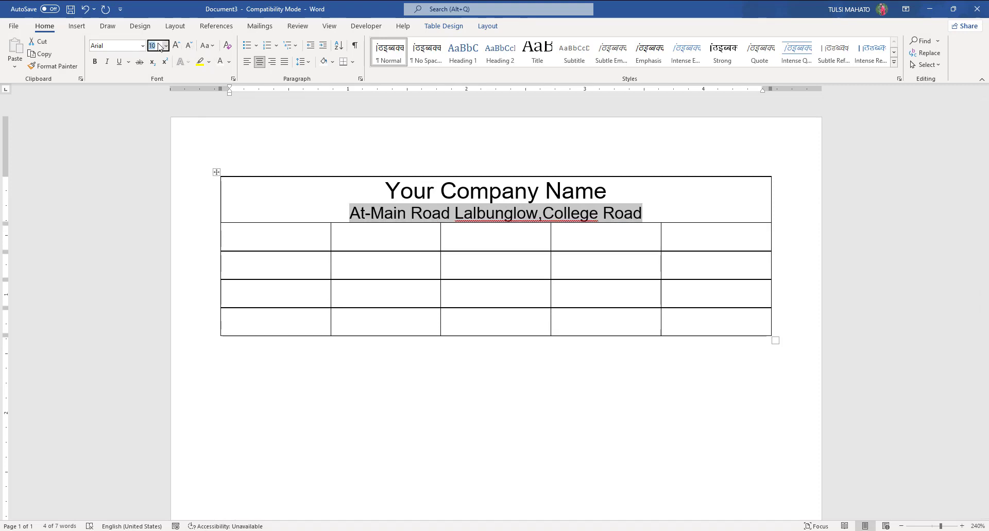
type("8")
type("9")
key("Return")
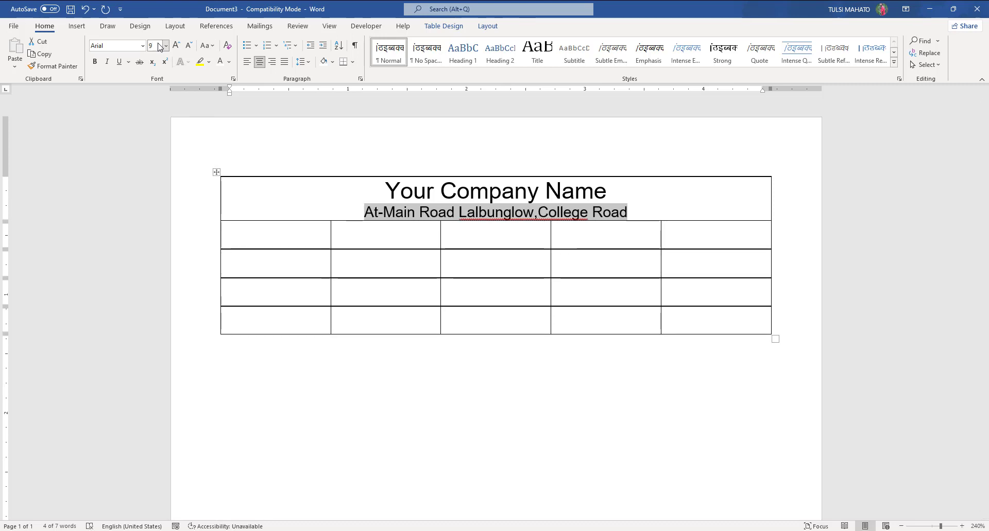
key("Right")
Add a contact line with the e-mail and mobile number, and tighten the header's line spacing
key("Return")
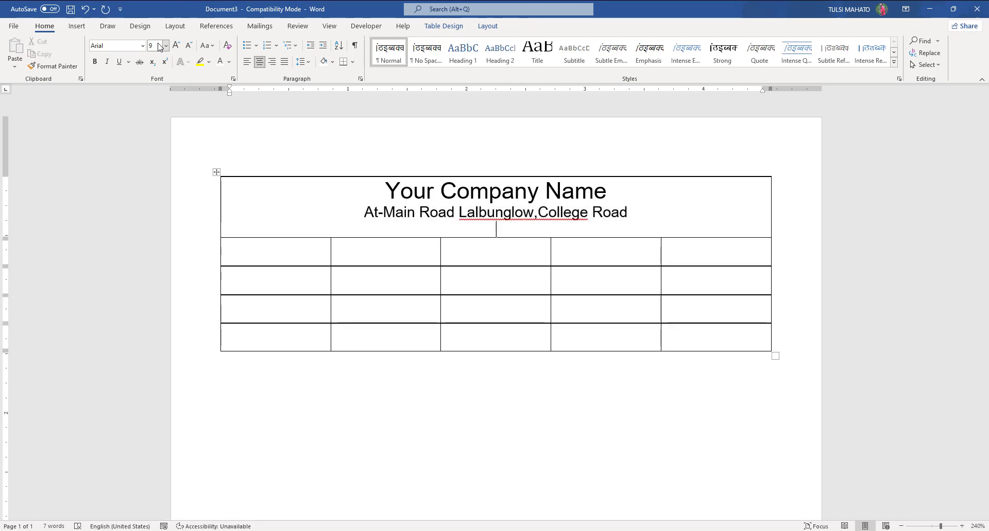
type("E-mai")
type("l")
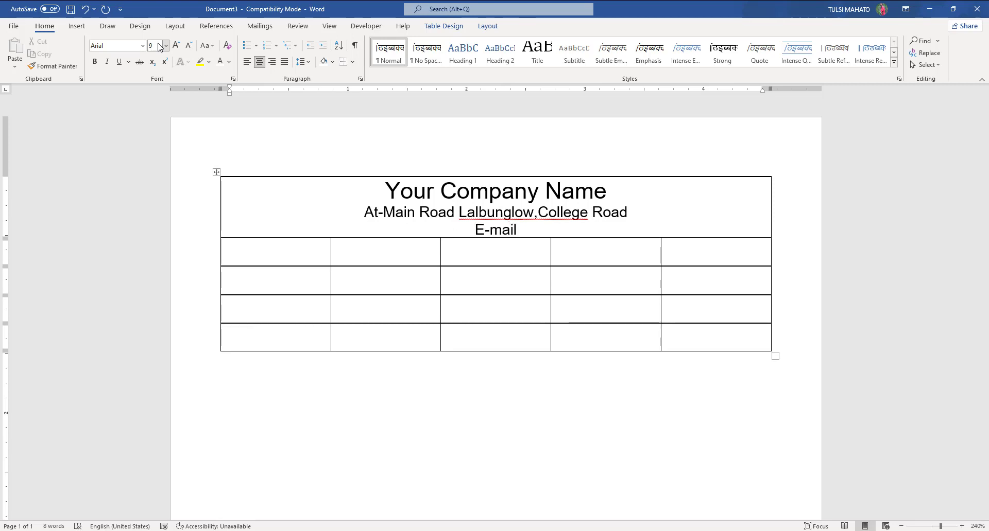
type("-Demo")
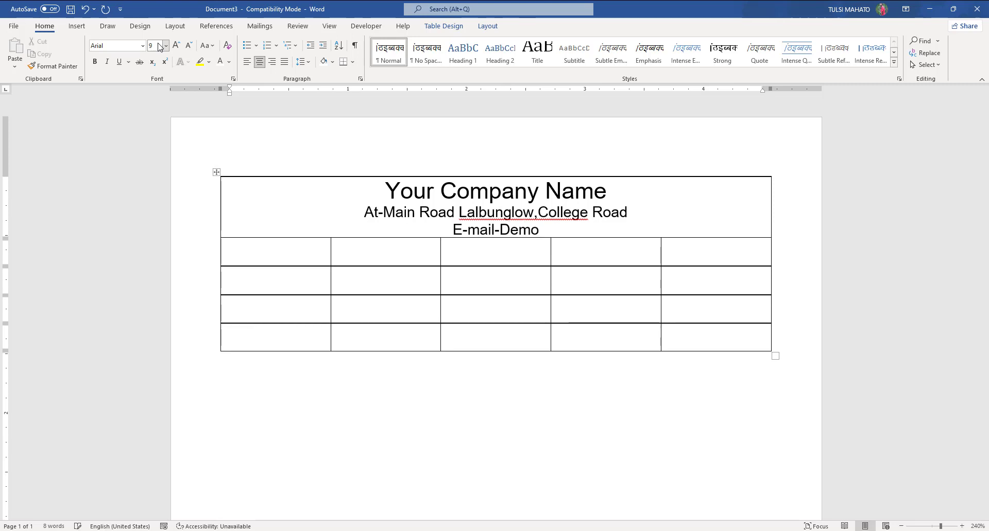
type("@gmail.com || Mob.-9876543210")
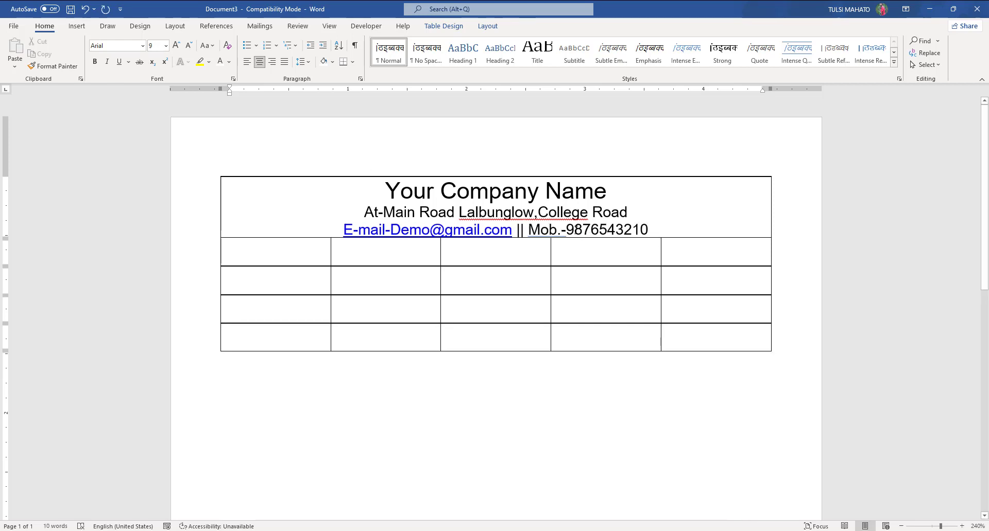
key("ctrl+a")
left_click(303, 61)
left_click(332, 99)
left_click(625, 192)
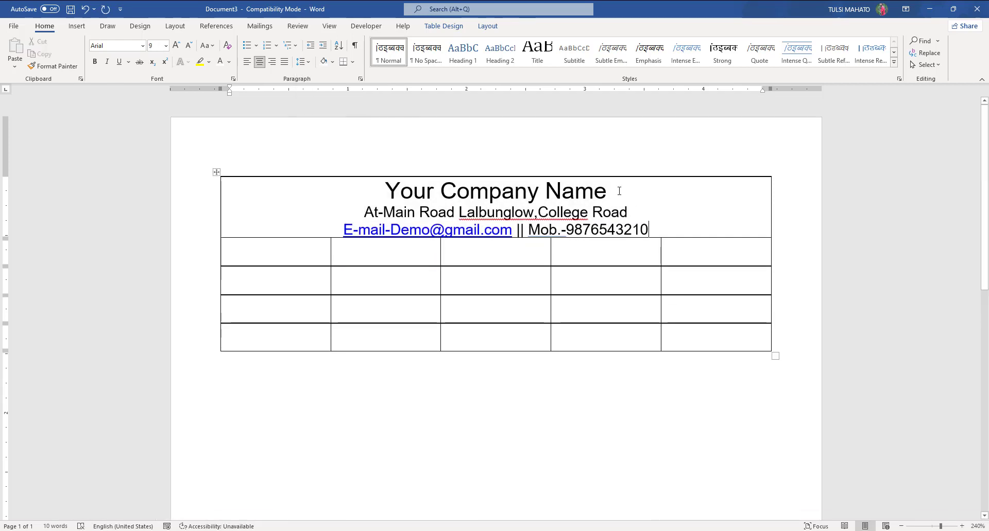
left_click_drag(390, 214, 659, 232)
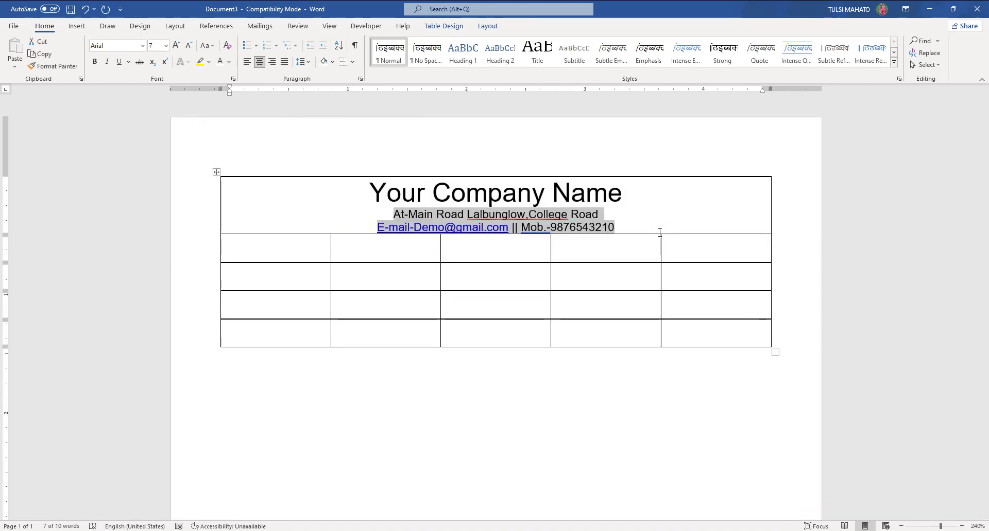
left_click(631, 226)
key("Return")
Add a bold 8-pt 'CASH MEMO' title with a non-bold empty line beneath it
type("C")
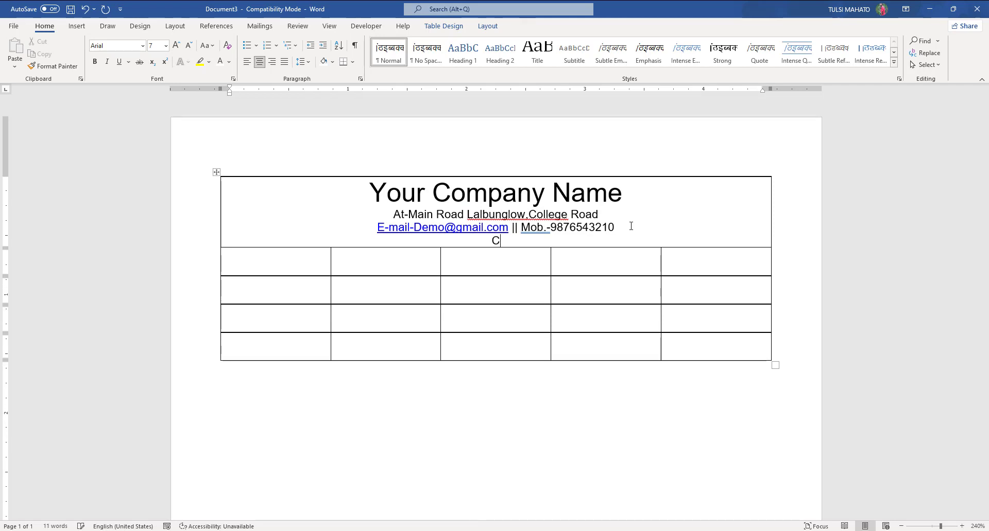
type("ASH MEMO")
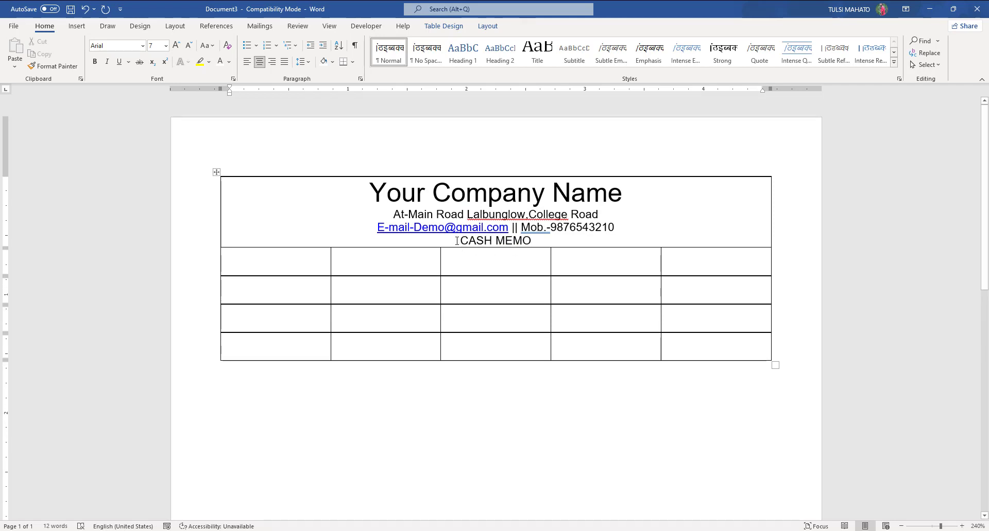
left_click_drag(457, 241, 531, 241)
left_click(95, 62)
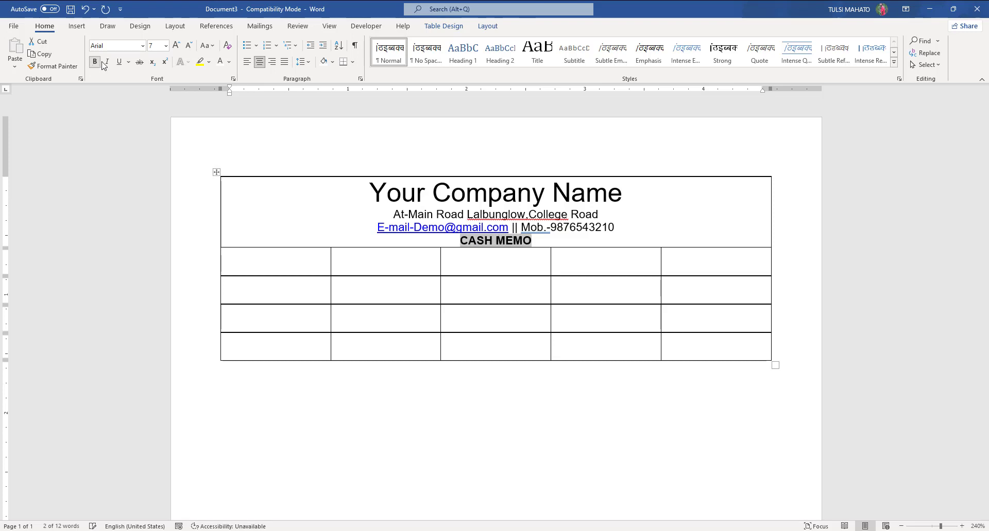
left_click(153, 47)
type("8")
key("Return")
left_click(549, 240)
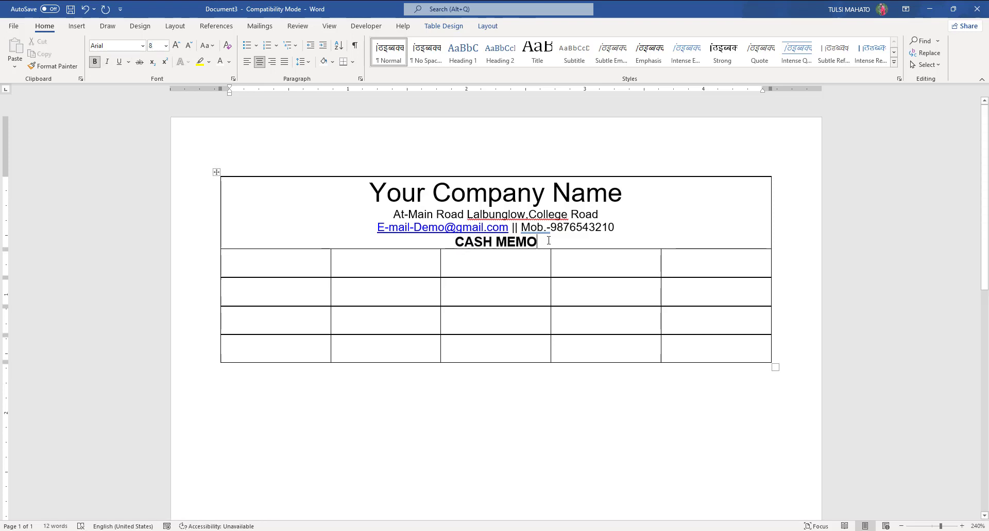
key("Return")
key("ctrl+b")
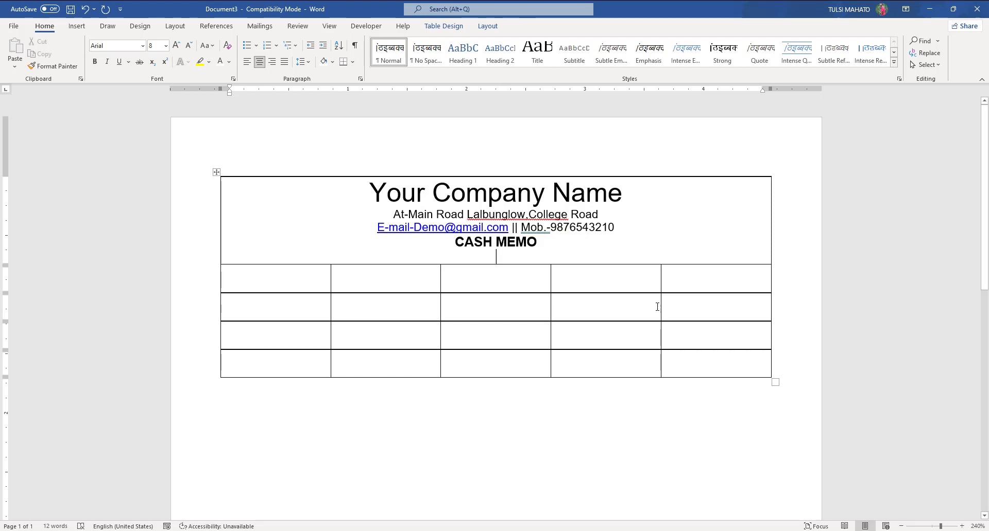
Add a left-aligned 'Invoice No.....' and 'Date.....' line, accepting Word's correction for the dots
left_click(272, 62)
type("Da")
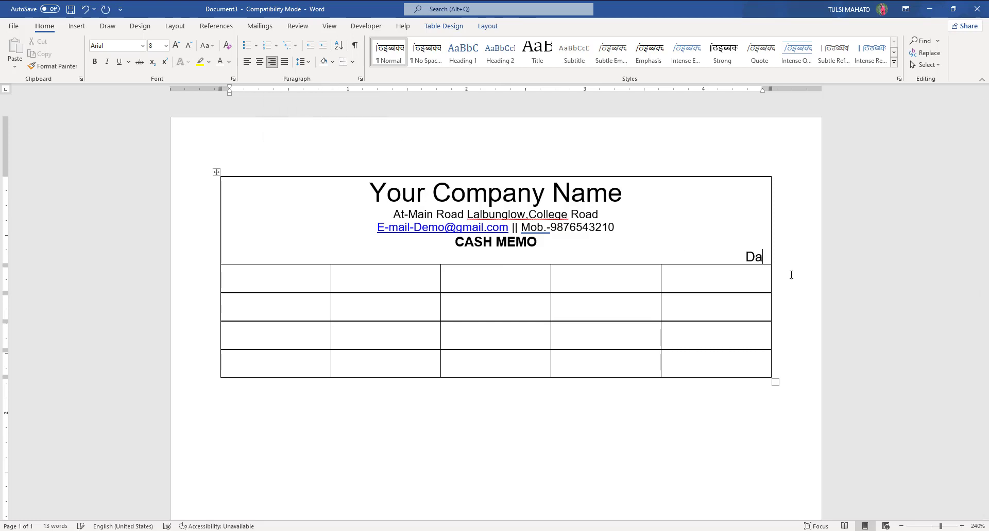
type("te......")
type("....")
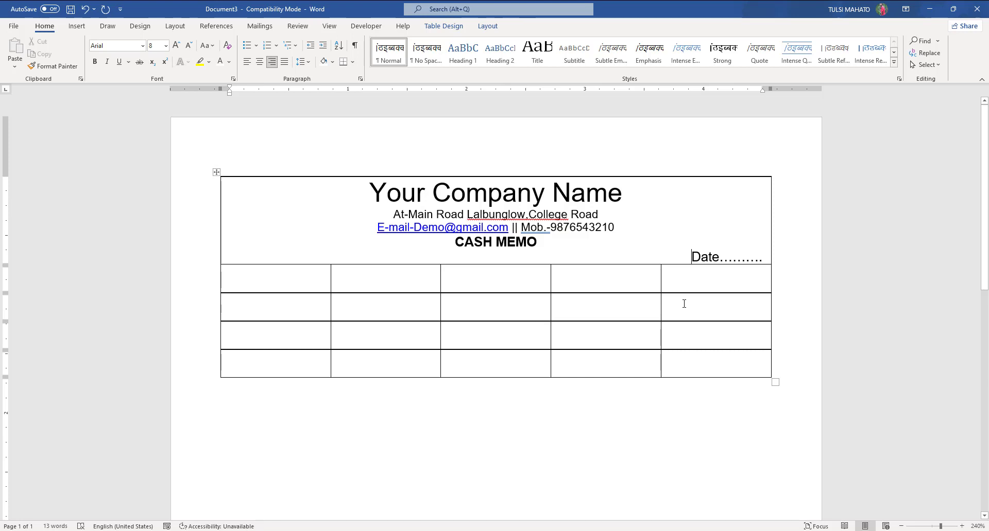
type("voi")
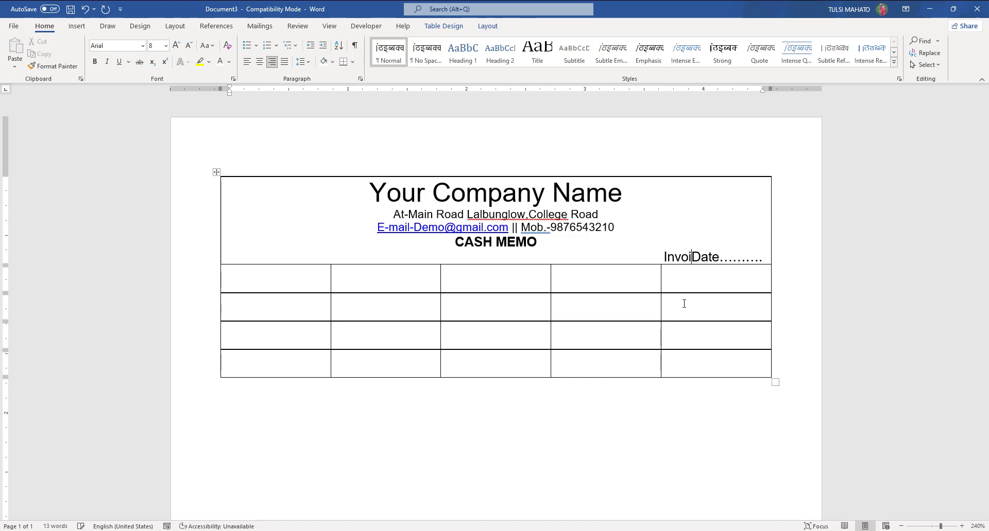
type("ce N")
type("o........")
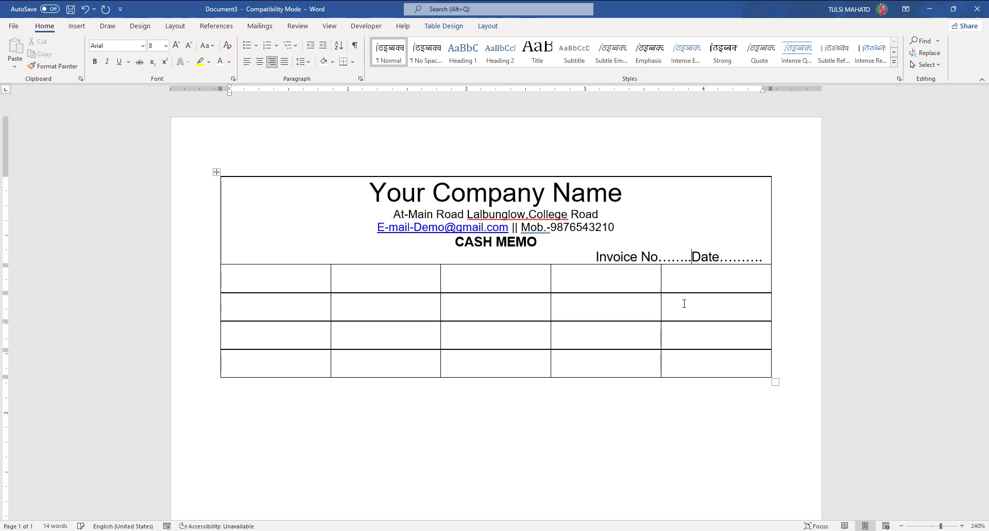
type(".....")
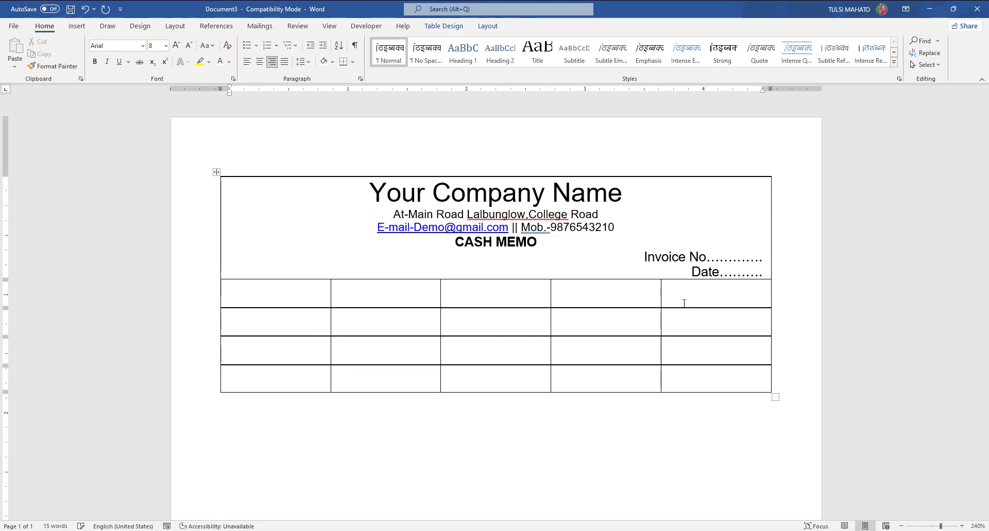
key("BackSpace")
key("ctrl+l")
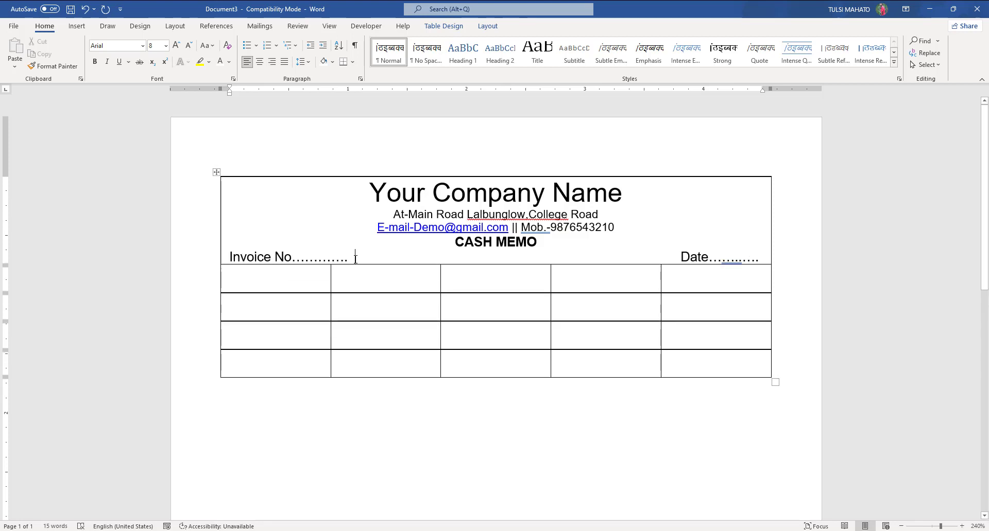
right_click(734, 257)
left_click(703, 268)
Narrow the item table's first column so the second column gets wider
left_click_drag(329, 283, 251, 296)
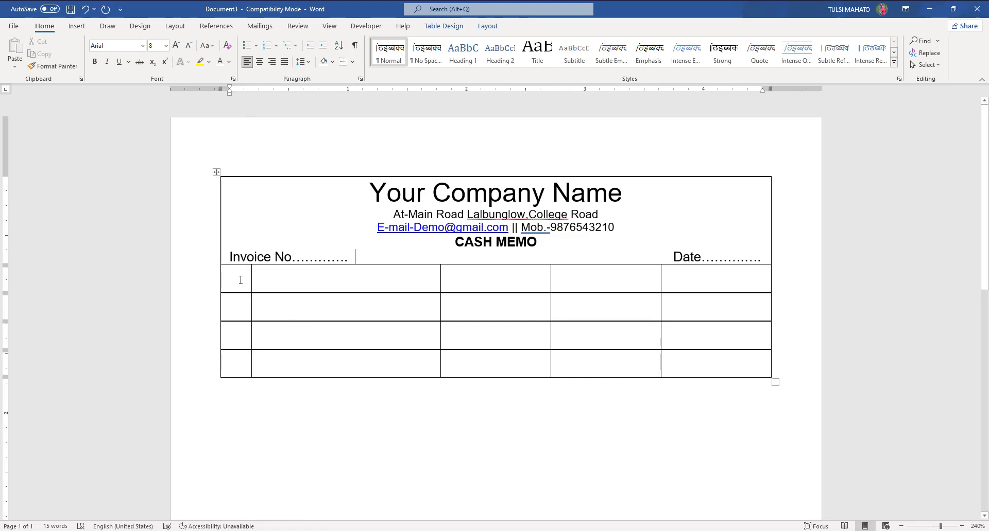
left_click(439, 281)
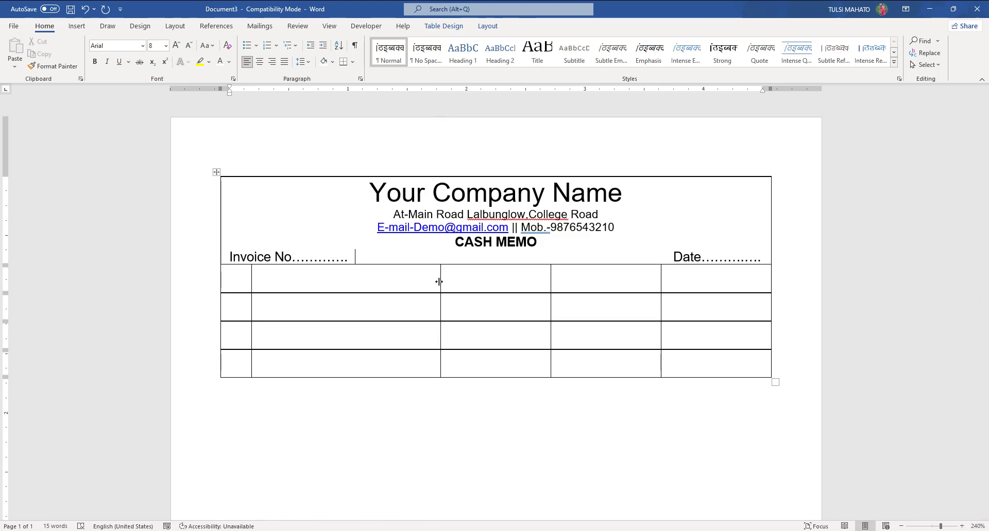
left_click(413, 282)
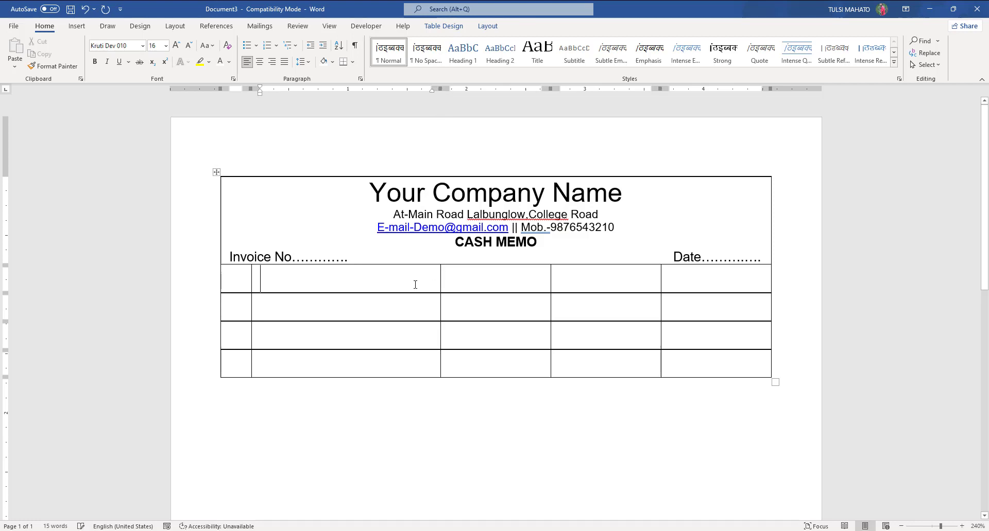
left_click(457, 280)
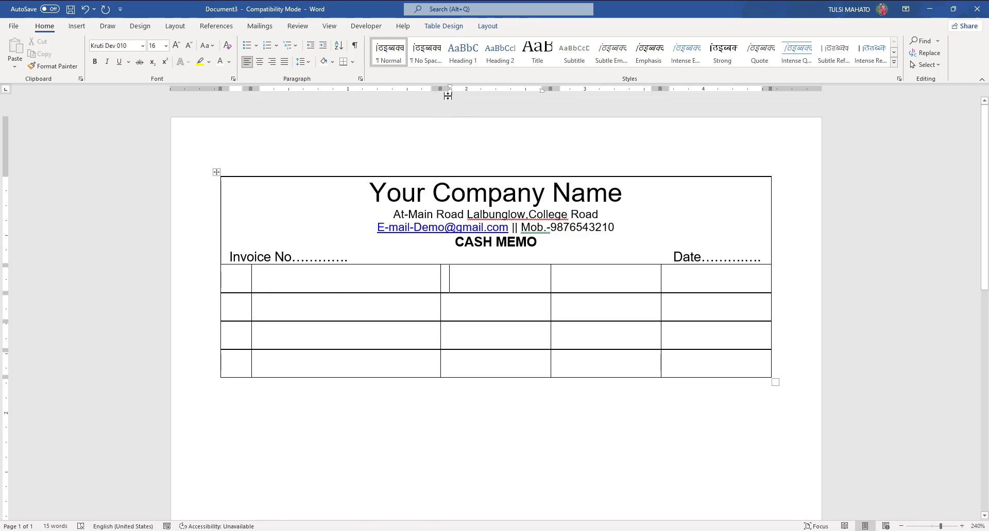
Try several widths for the second column, undoing each attempt that doesn't fit
left_click_drag(440, 88, 480, 91)
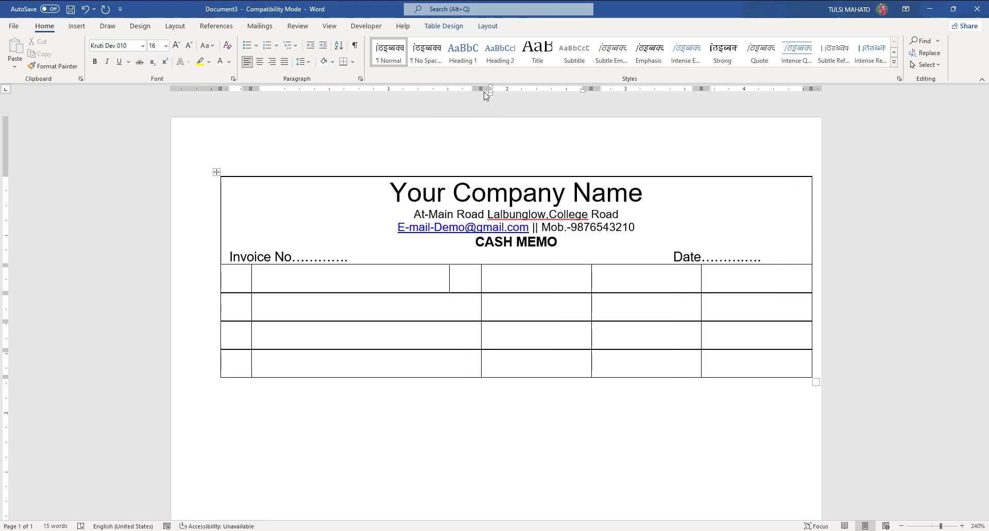
key("ctrl+z")
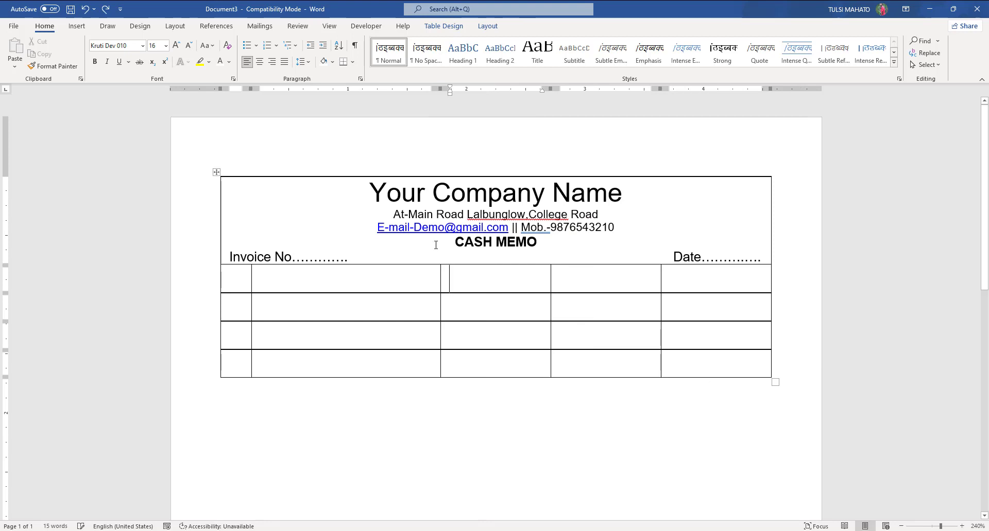
left_click_drag(441, 282, 481, 286)
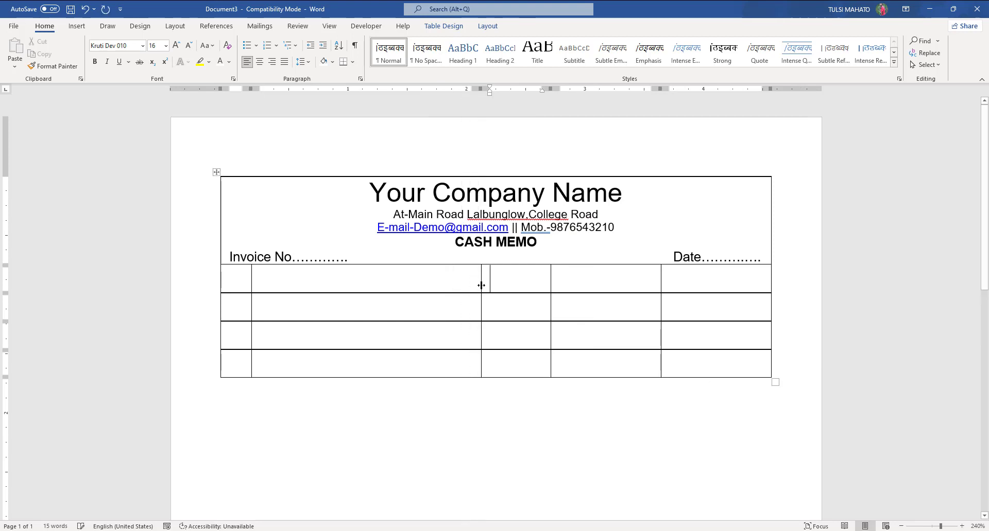
key("ctrl+z")
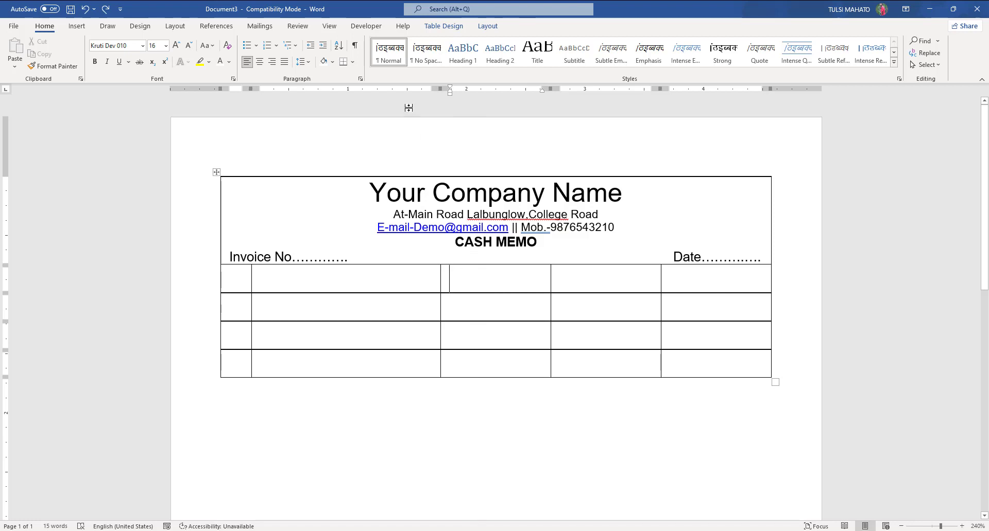
mouse_move(440, 90)
left_mouse_down()
mouse_move(518, 97)
mouse_move(425, 101)
left_mouse_up()
key("ctrl+z")
Widen the second column against the third, narrow the last column, and select the first row
left_click_drag(438, 283, 503, 285)
left_click_drag(661, 283, 679, 283)
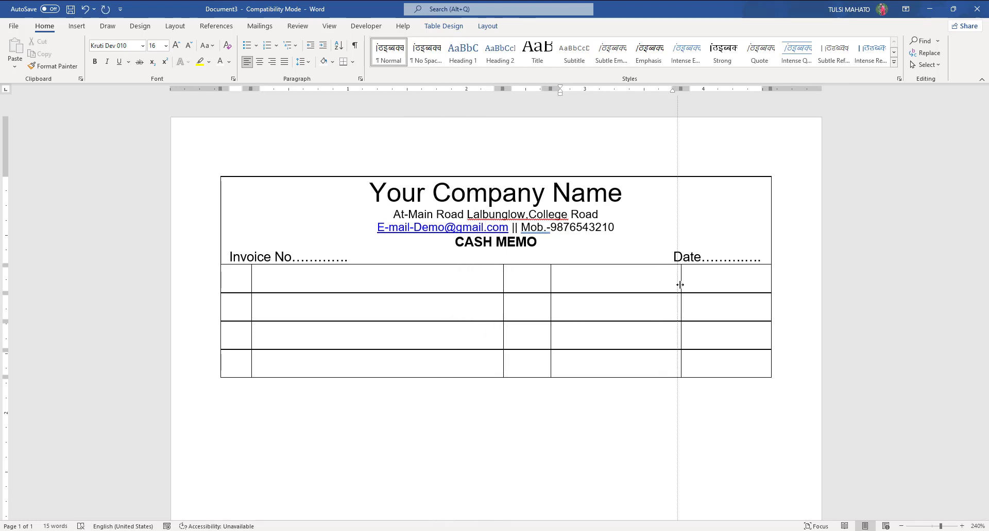
left_click(549, 283)
left_click_drag(503, 307, 538, 308)
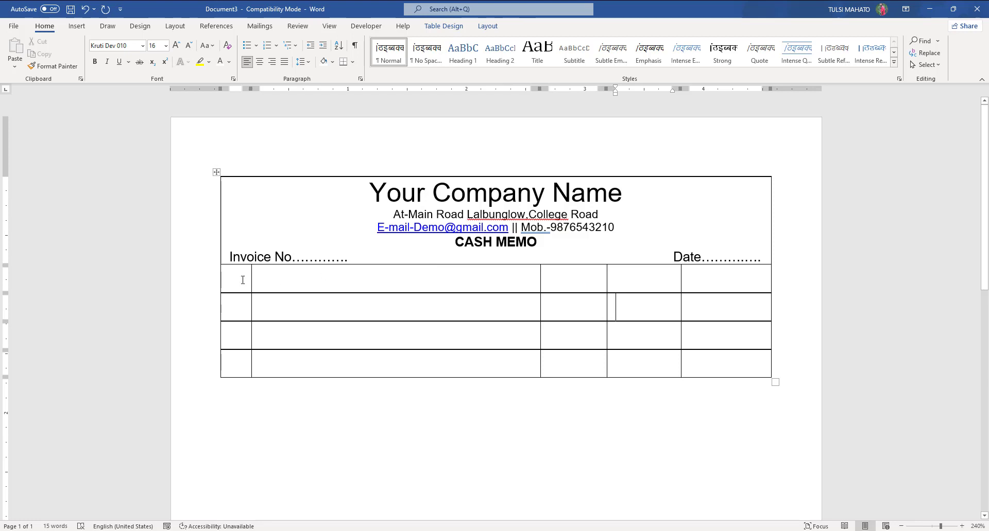
left_click_drag(243, 280, 693, 284)
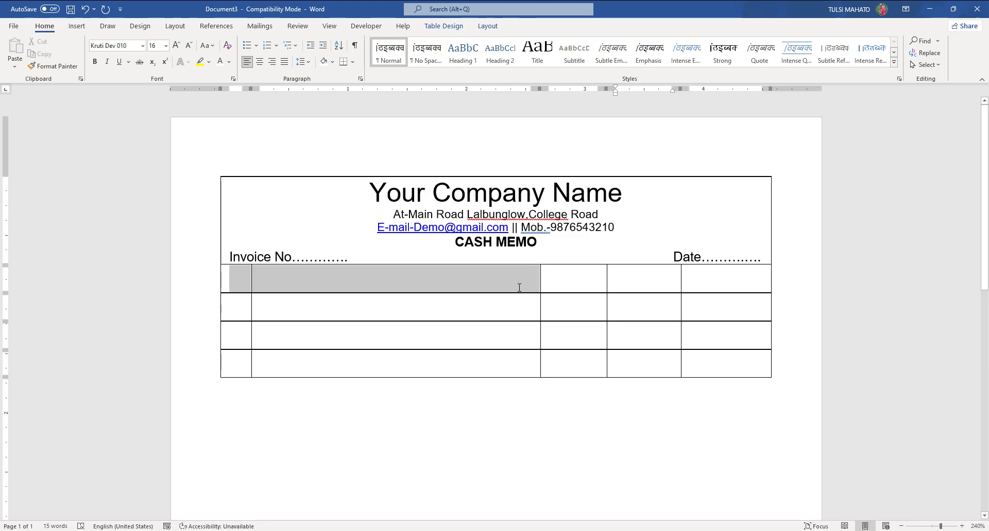
Shade the item table's first row medium grey, replacing a briefly tried black fill
left_click(332, 62)
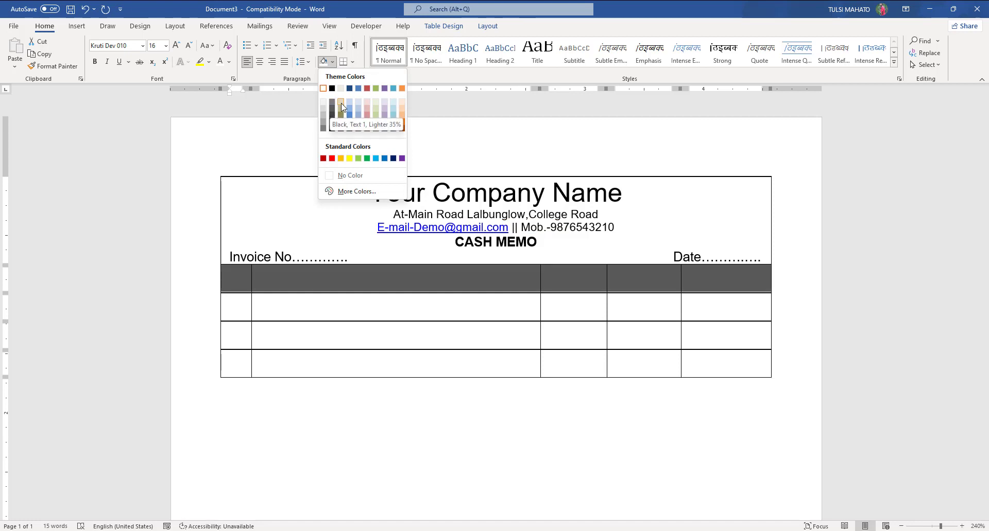
left_click(332, 88)
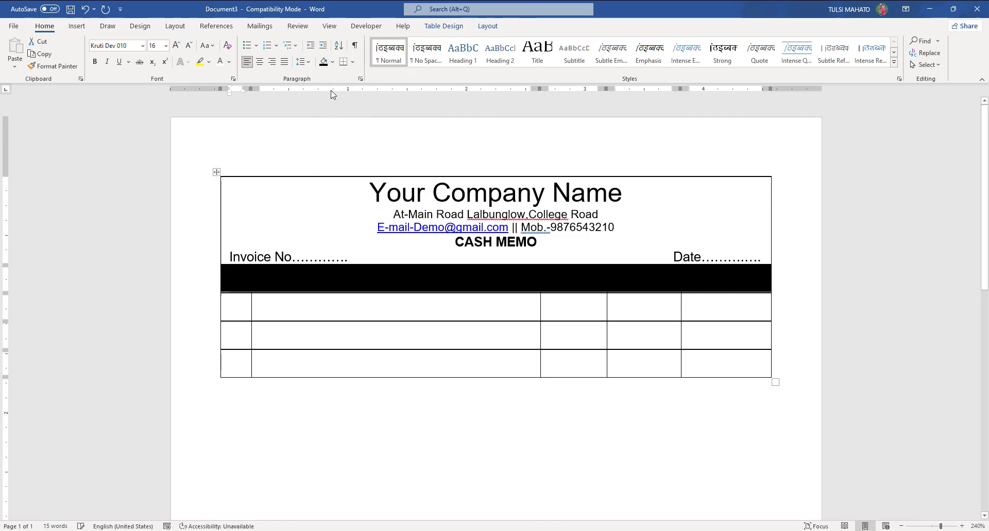
left_click(332, 61)
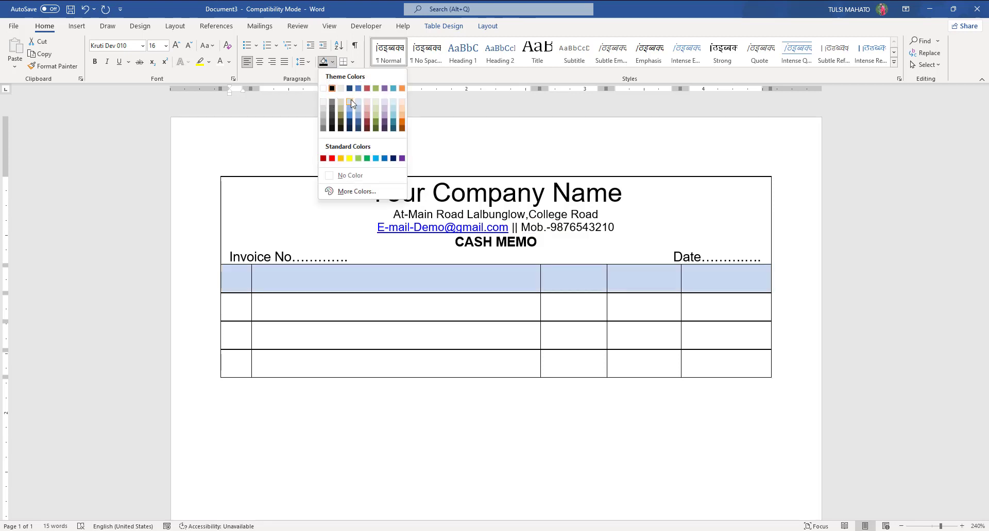
left_click(332, 101)
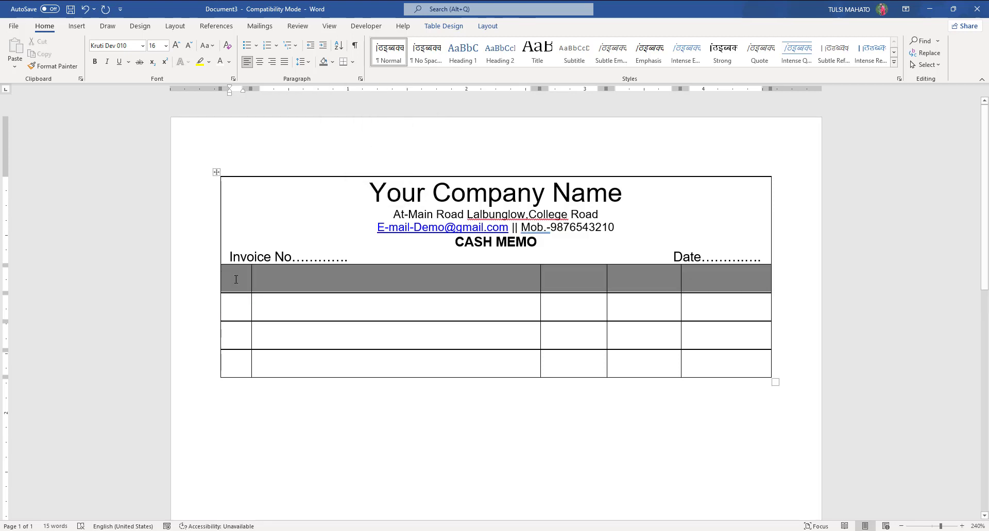
Type Sl in the first header cell, then set 'Your Company Name' to Akrobat Black after trying Impact
type("Sl")
triple_click(495, 193)
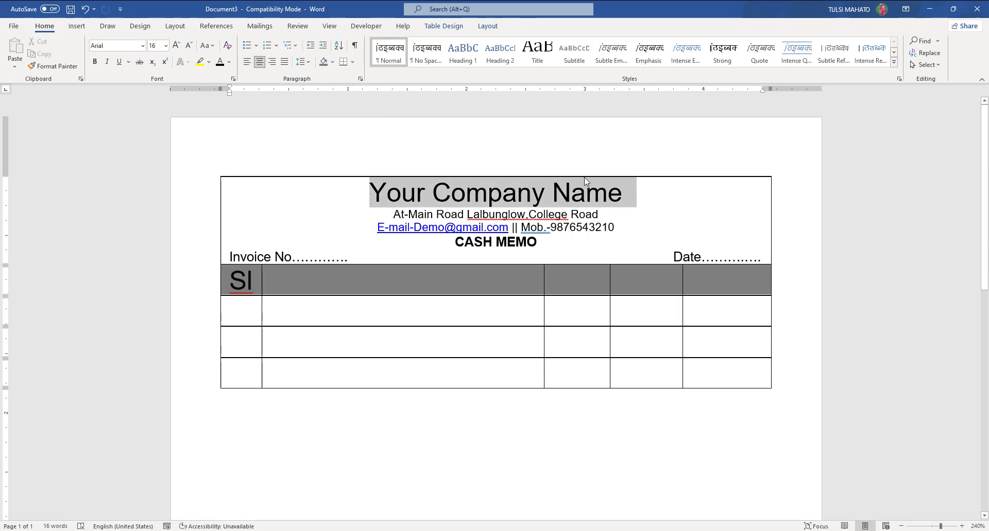
left_click(140, 47)
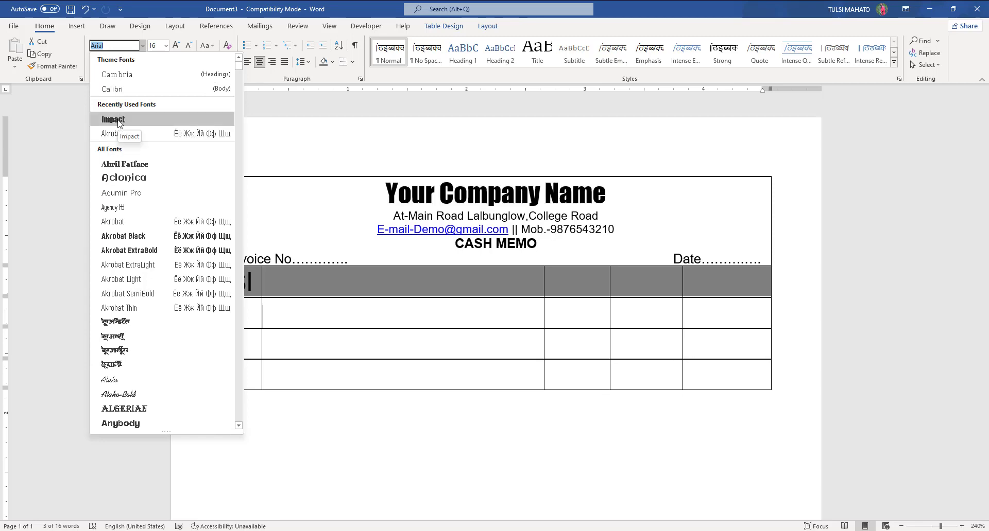
left_click(113, 120)
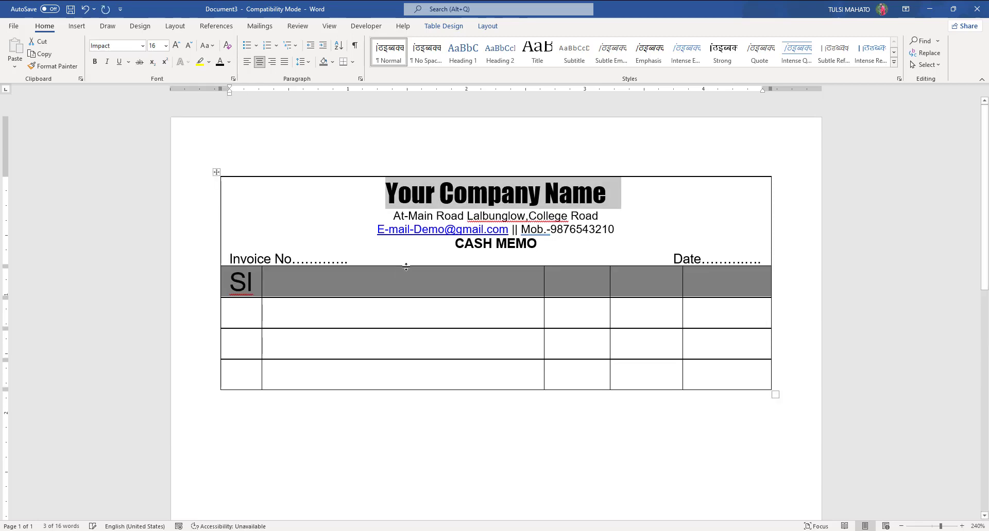
left_click(143, 46)
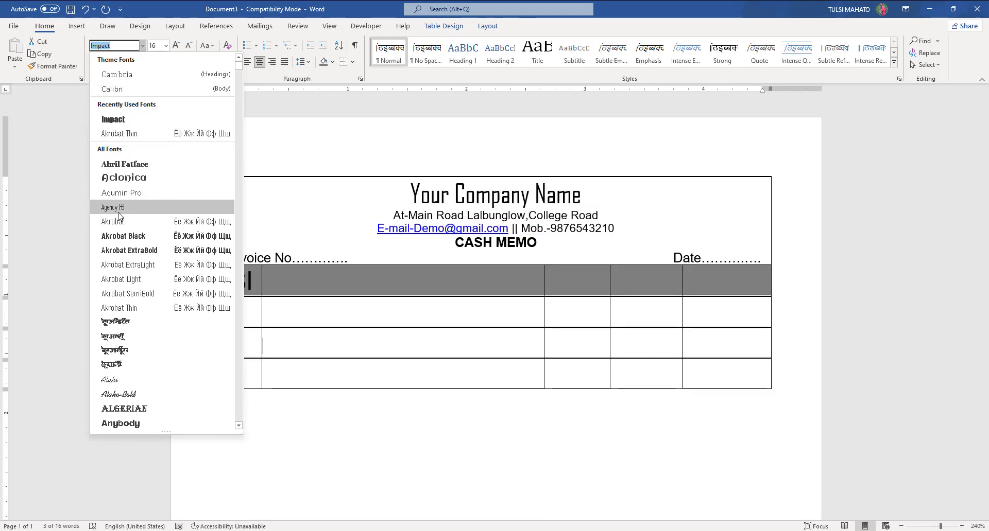
left_click(128, 237)
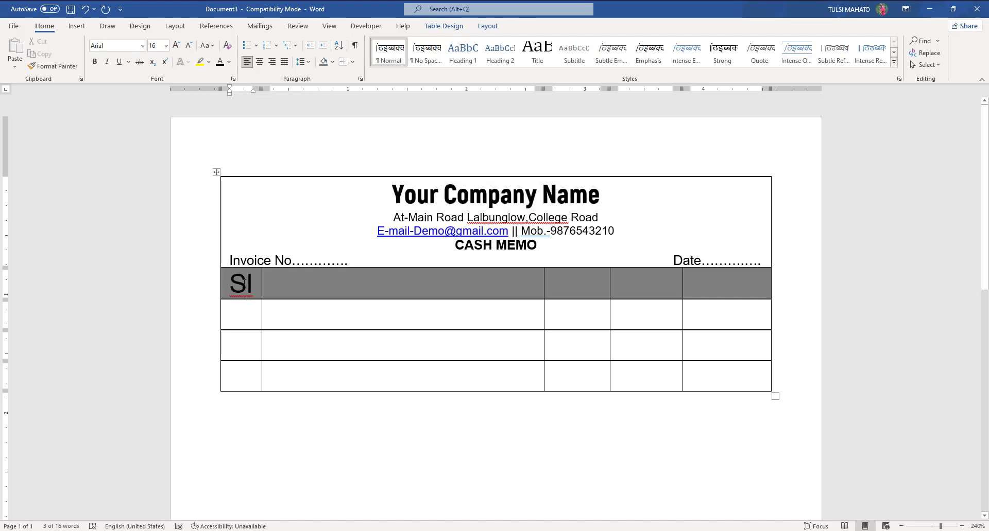
Change the first header cell's text from Sl to S.N
left_click(253, 283)
key("BackSpace")
type(".")
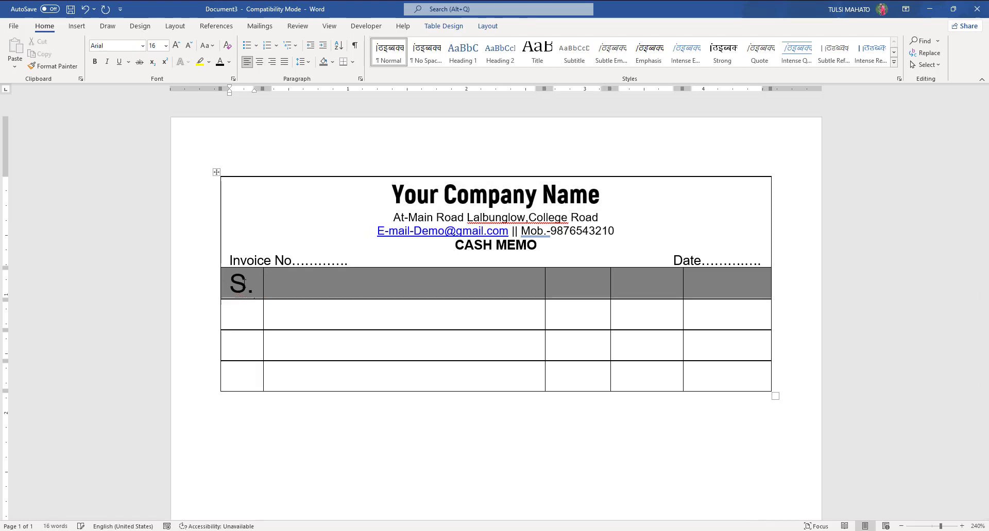
type("n")
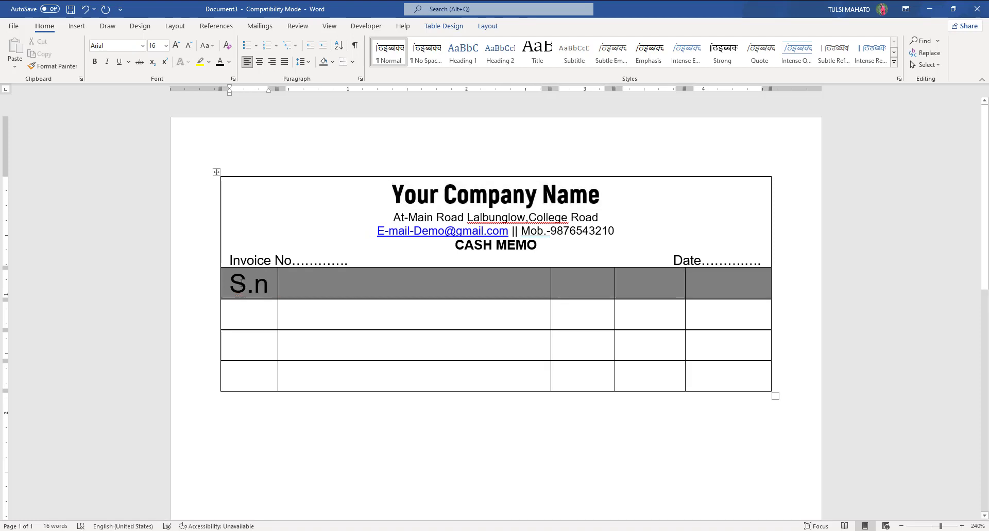
key("BackSpace")
type("N")
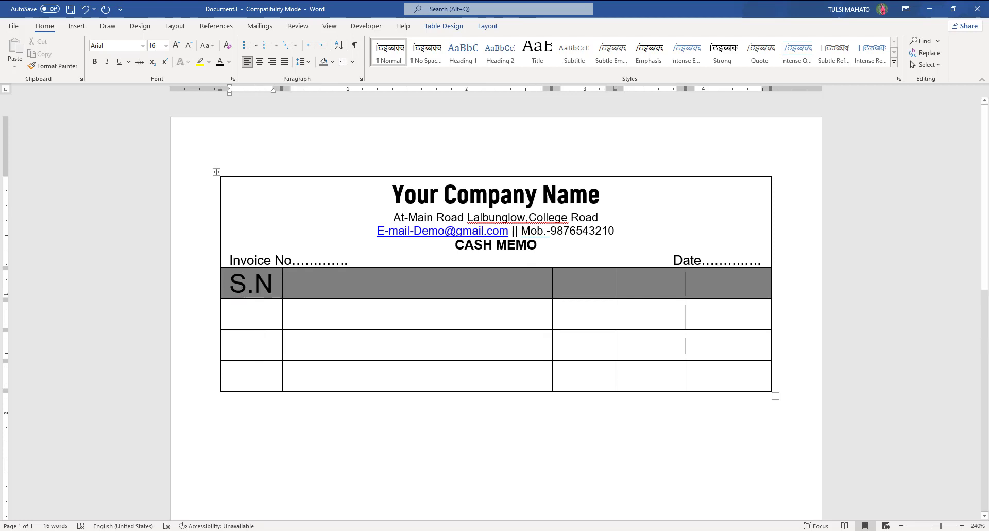
Set the font size of the table's item rows to 10
mouse_move(309, 284)
left_mouse_down()
mouse_move(616, 333)
mouse_move(740, 375)
left_mouse_up()
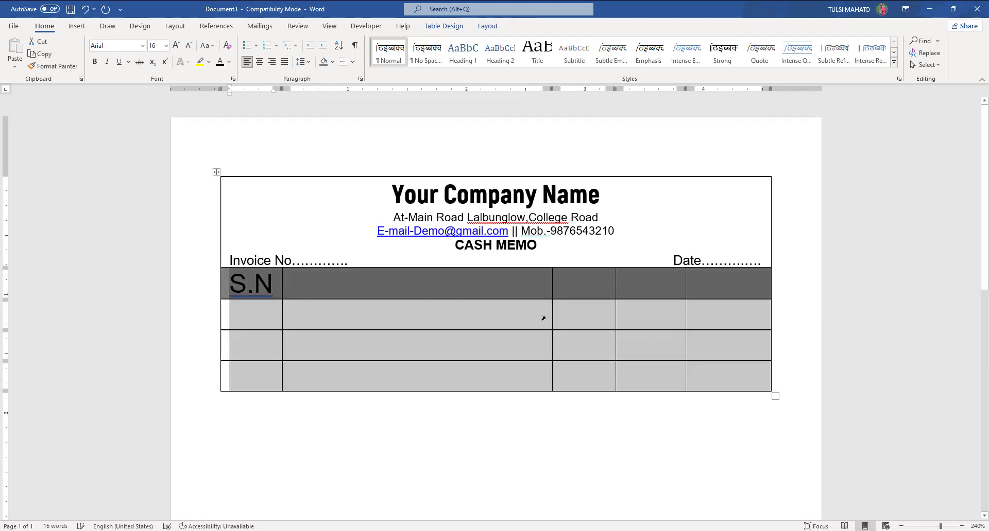
left_click(154, 45)
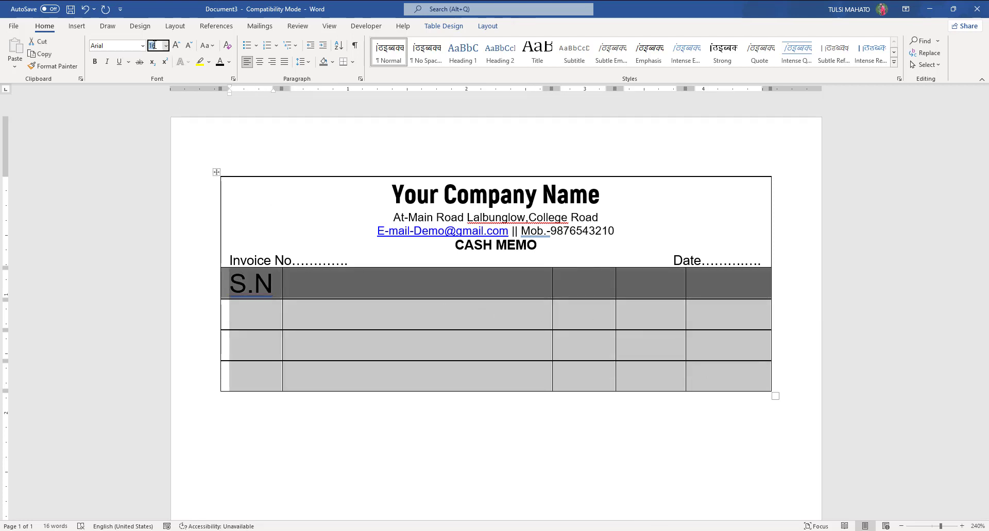
type("0")
key("Return")
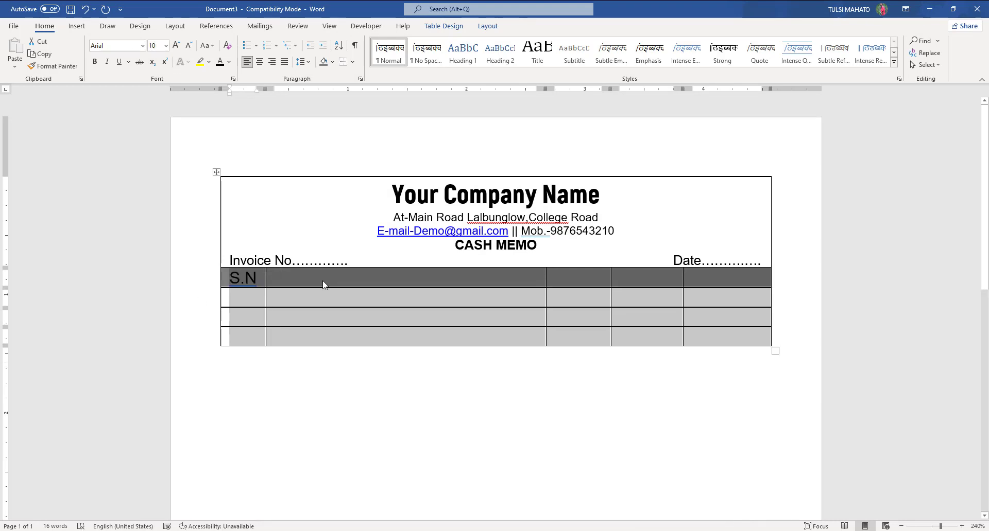
Fill the remaining header cells with Particular, Qty, Rate and Amount, centred
left_click(317, 282)
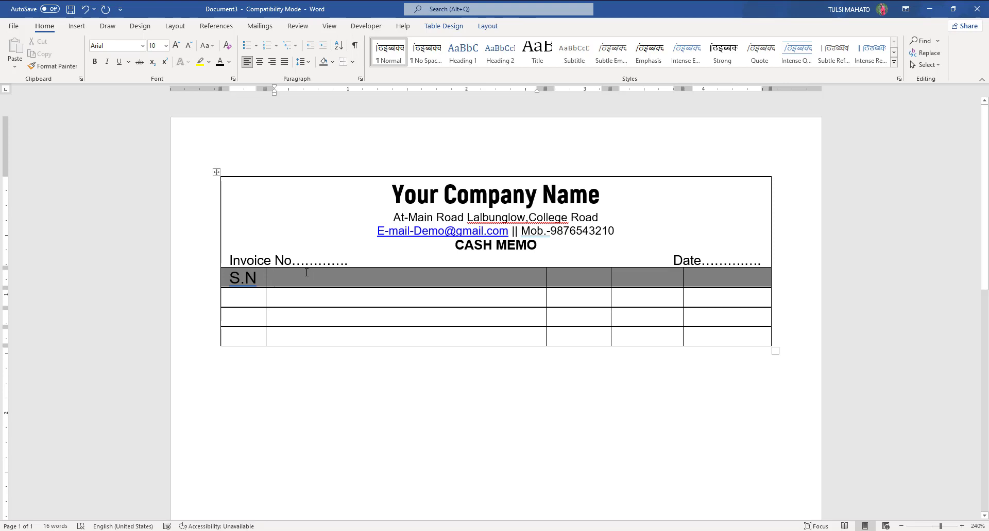
type("Particular")
key("Tab")
type("Qty")
key("Tab")
type("R")
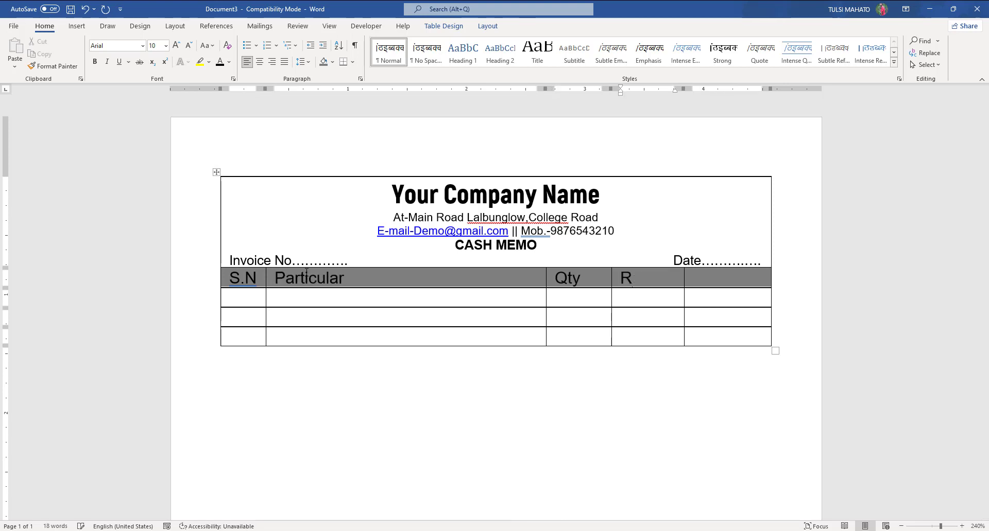
type("ate")
key("Tab")
type("Amount")
key("ctrl+e")
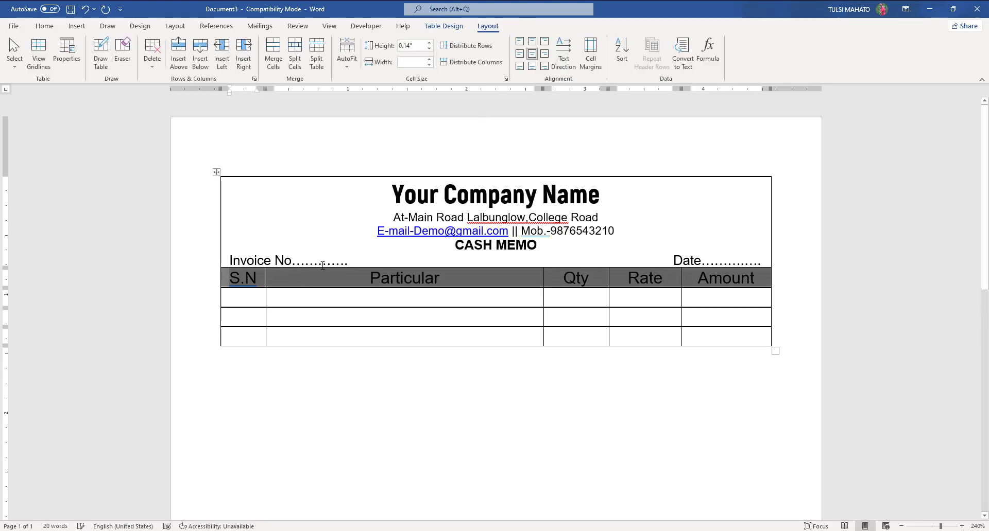
Set the header row to 9 pt and make it slightly taller
left_click(45, 27)
left_click(158, 46)
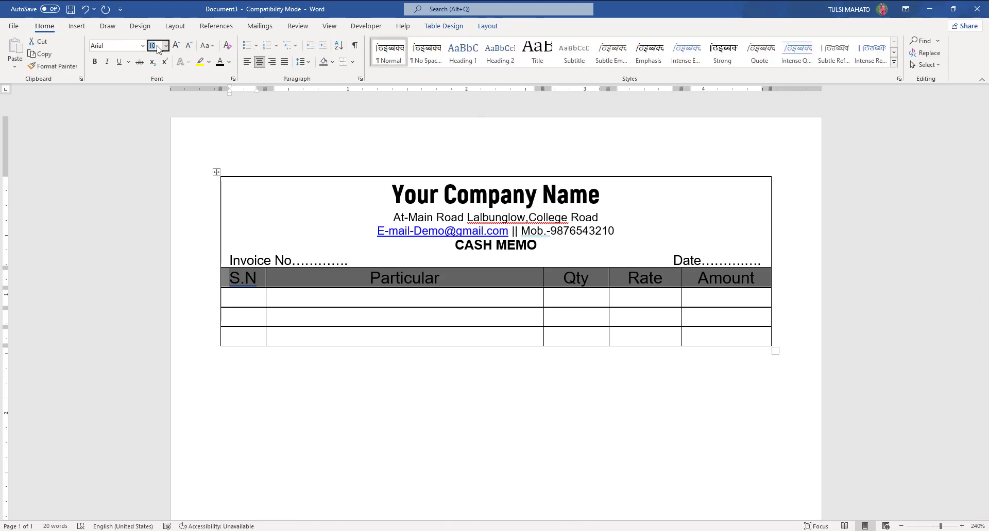
key("Return")
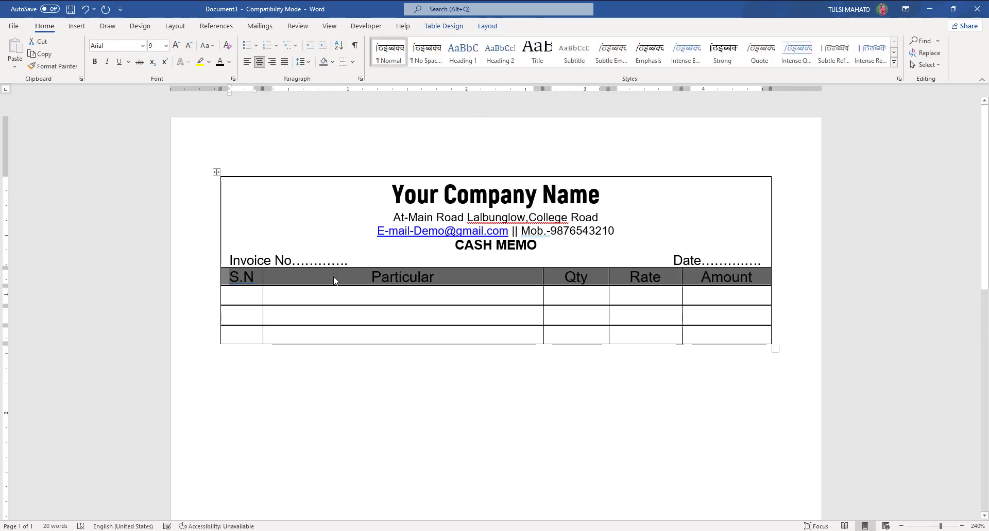
left_click_drag(341, 286, 342, 293)
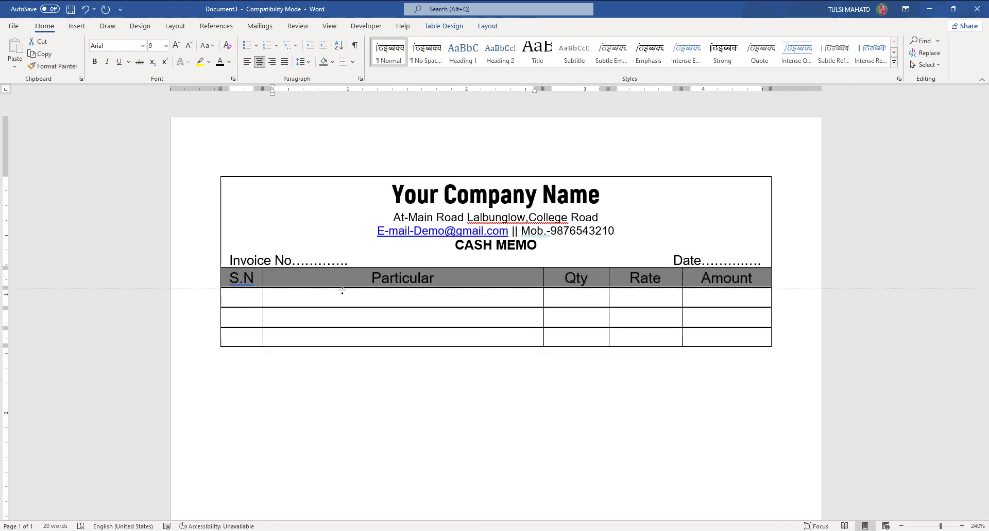
Select the three empty item rows, then return to the first row's Particular cell
left_click(393, 307)
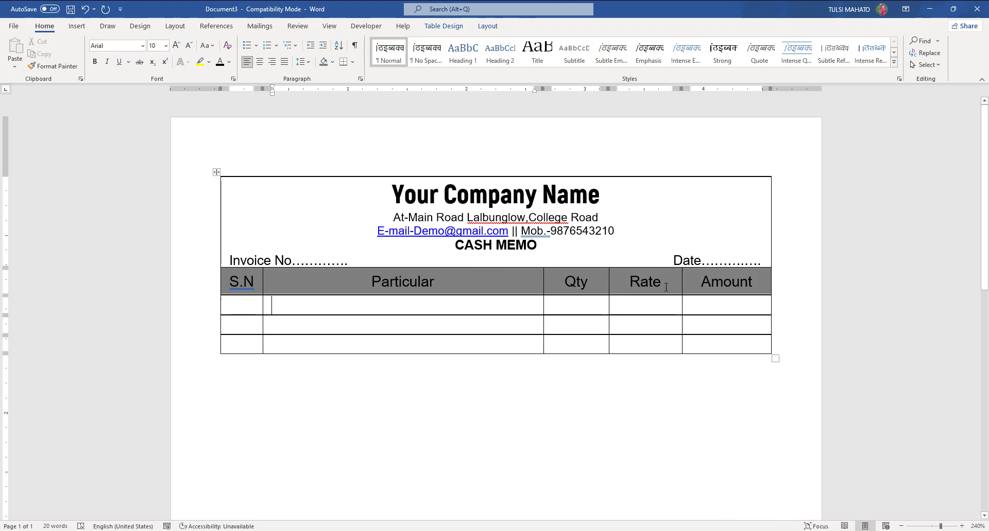
left_click(419, 309)
left_click_drag(252, 308, 687, 346)
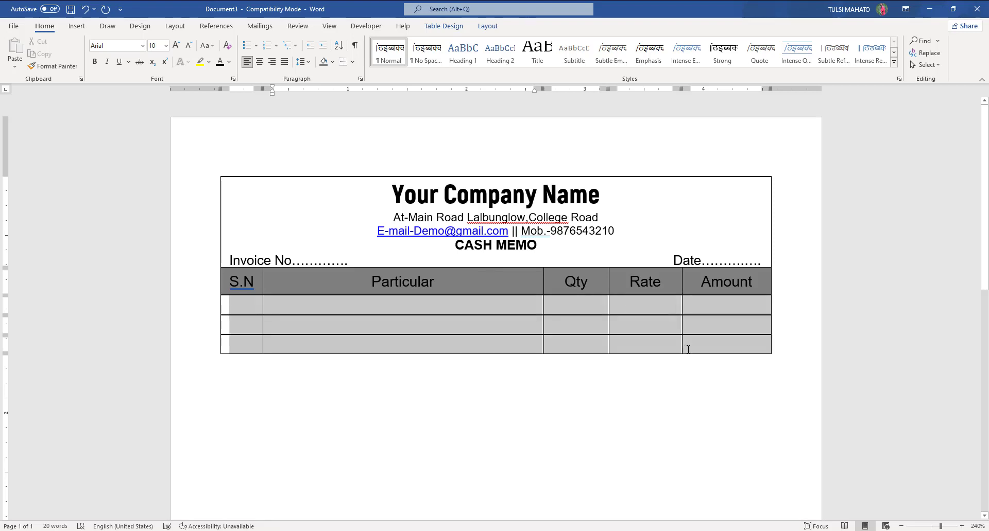
left_click(363, 302)
Drag the first empty item row's bottom border far down the page
scroll(468, 186, "down", 5)
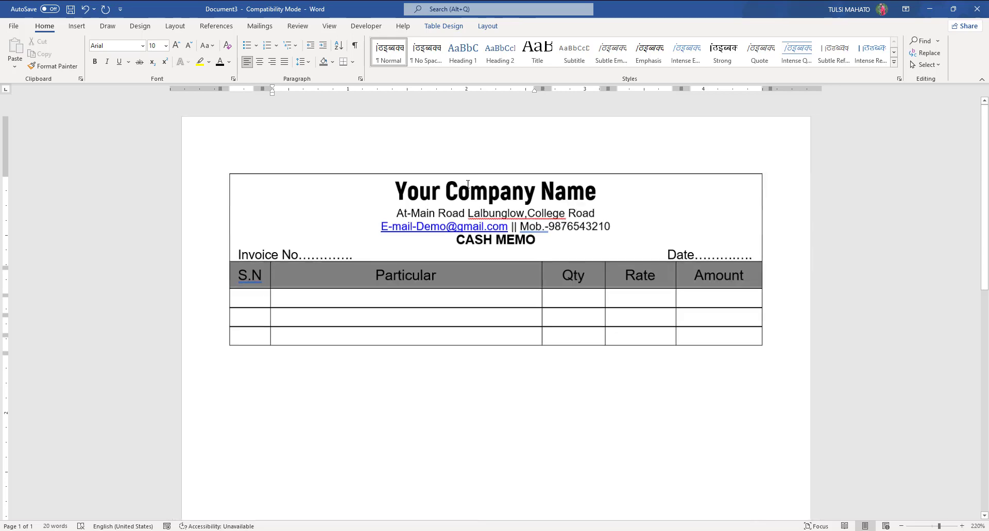
scroll(467, 186, "down", 4)
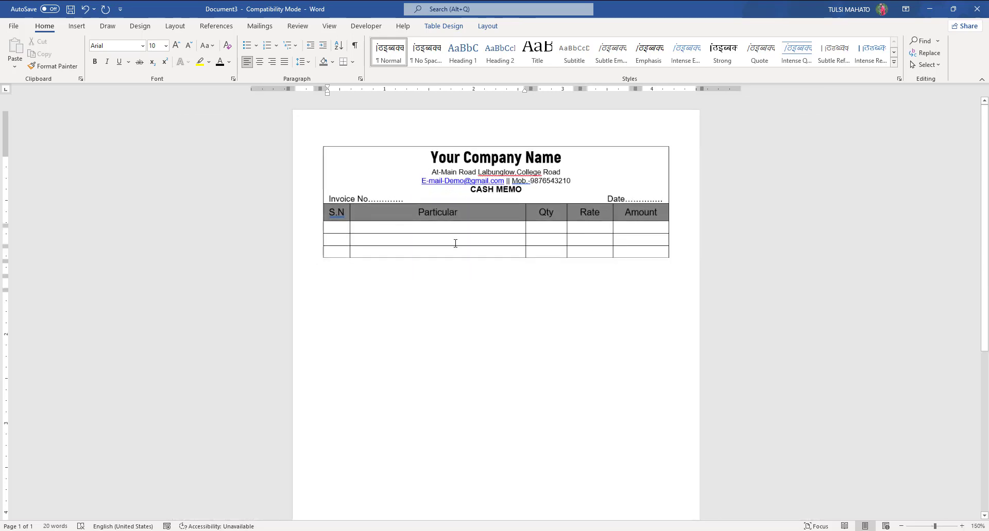
mouse_move(430, 233)
left_mouse_down()
mouse_move(426, 432)
mouse_move(426, 422)
left_mouse_up()
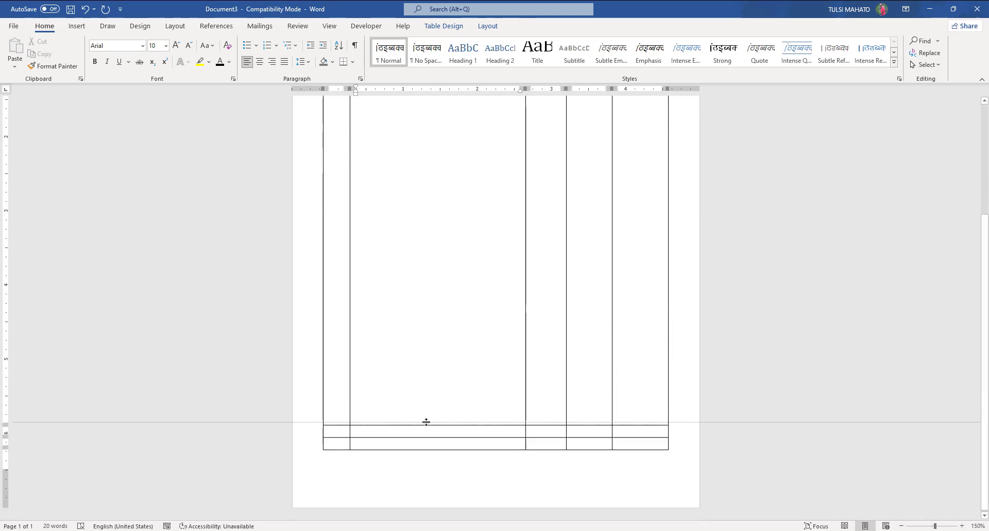
left_click_drag(426, 423, 419, 403)
scroll(526, 280, "up", 1)
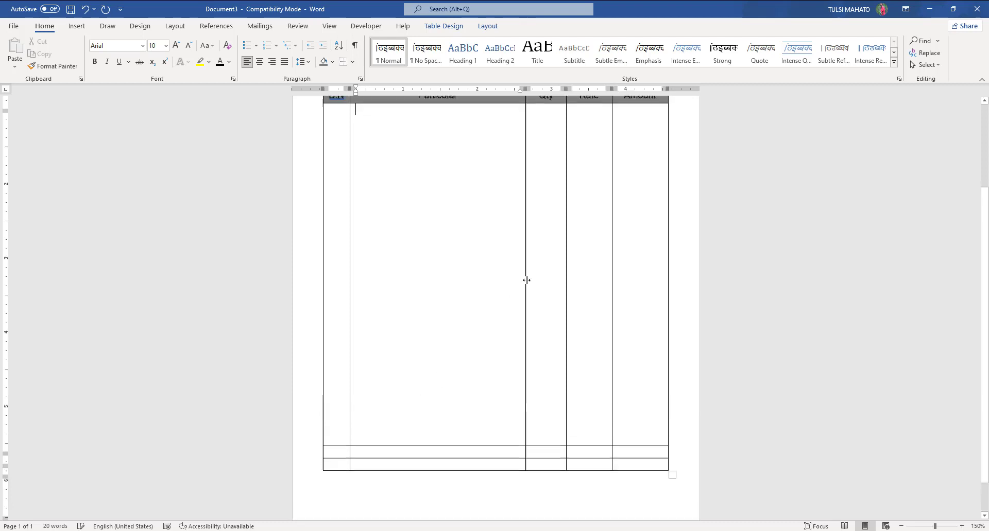
scroll(526, 280, "up", 3)
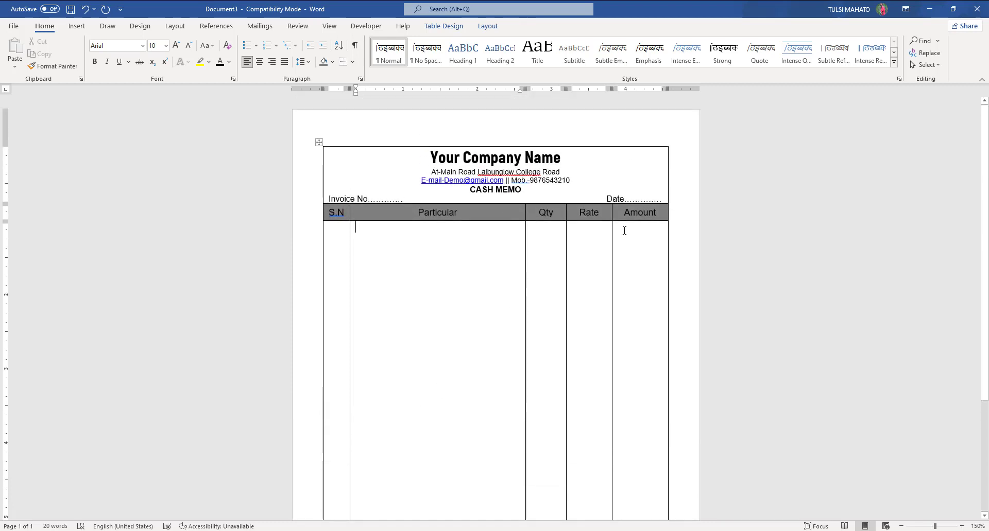
scroll(624, 230, "down", 3)
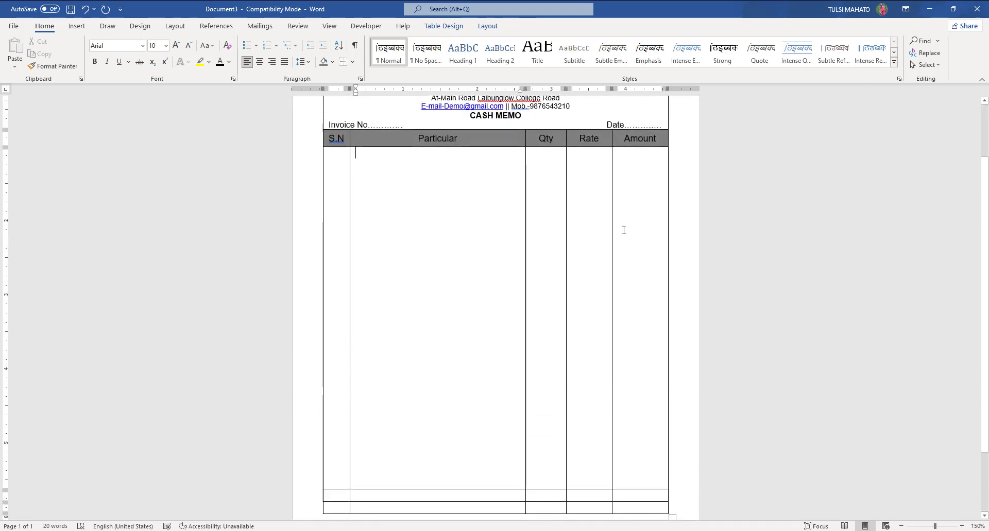
Undo the drag and lengthen the first item row with blank lines in its Particular cell instead
key("ctrl+z")
key("Return")
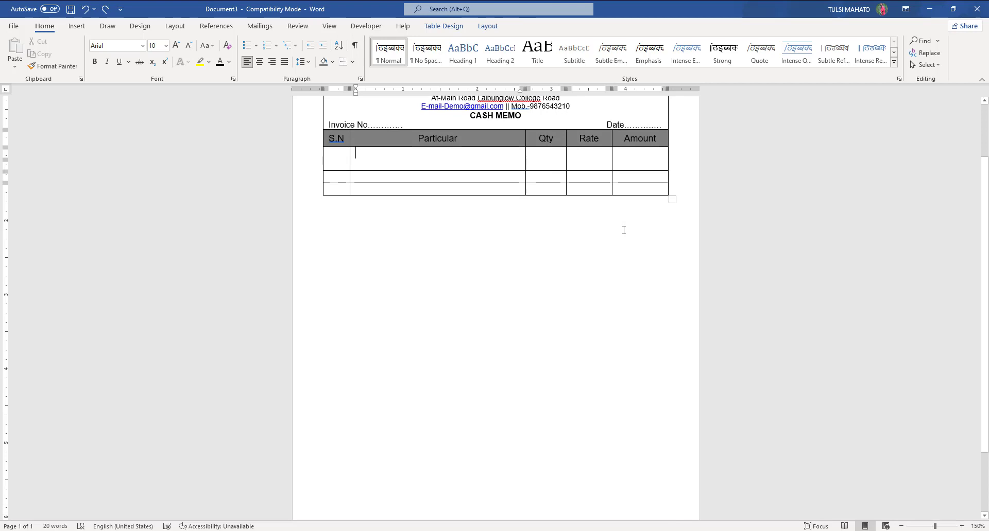
key("Return")
key("Return")
key("Return")
key("Return")
key("Return")
key("Return")
key("Return")
key("Return")
key("Return")
key("Return")
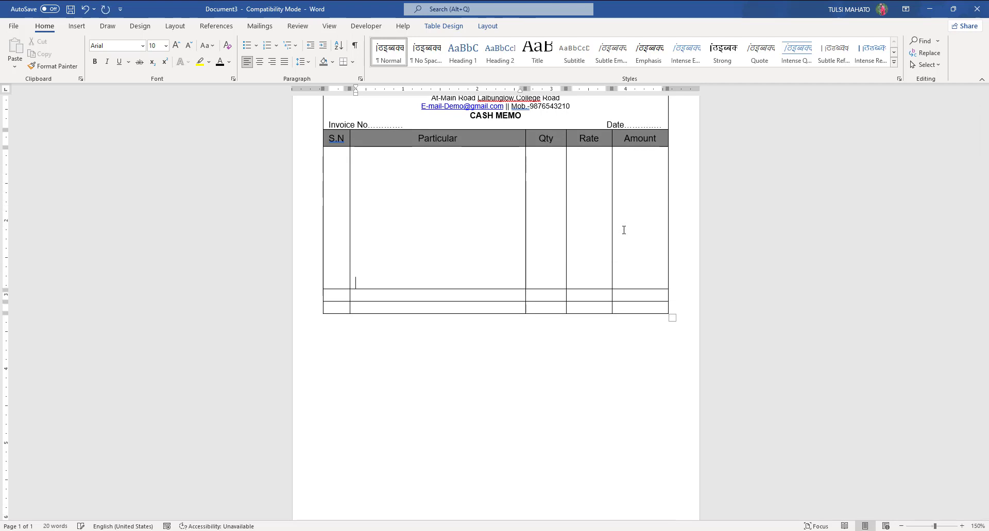
key("Return")
key("Return")
key("Return")
key("Return")
key("Return")
key("Return")
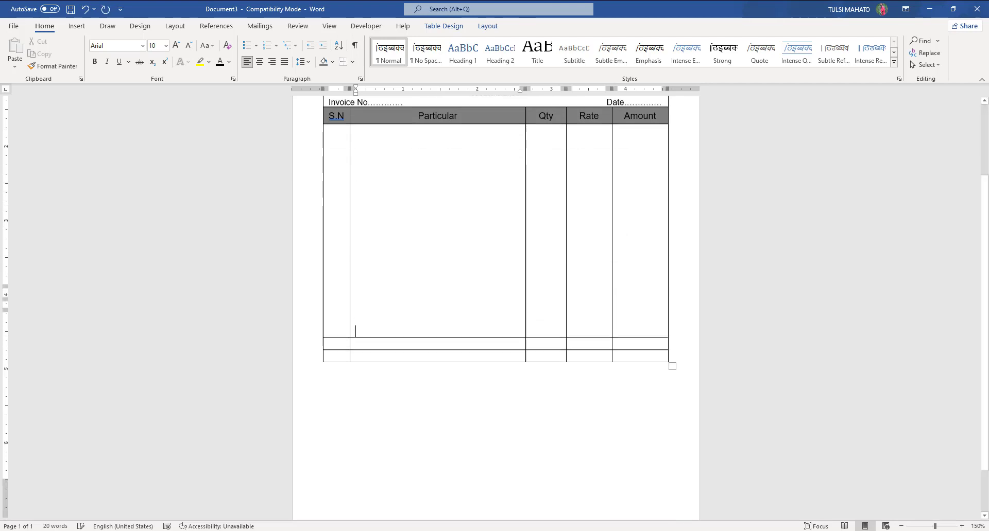
key("Return")
key("Return")
key("Return")
key("Return")
key("Return")
key("Return")
key("Return")
key("Return")
key("Return")
key("Return")
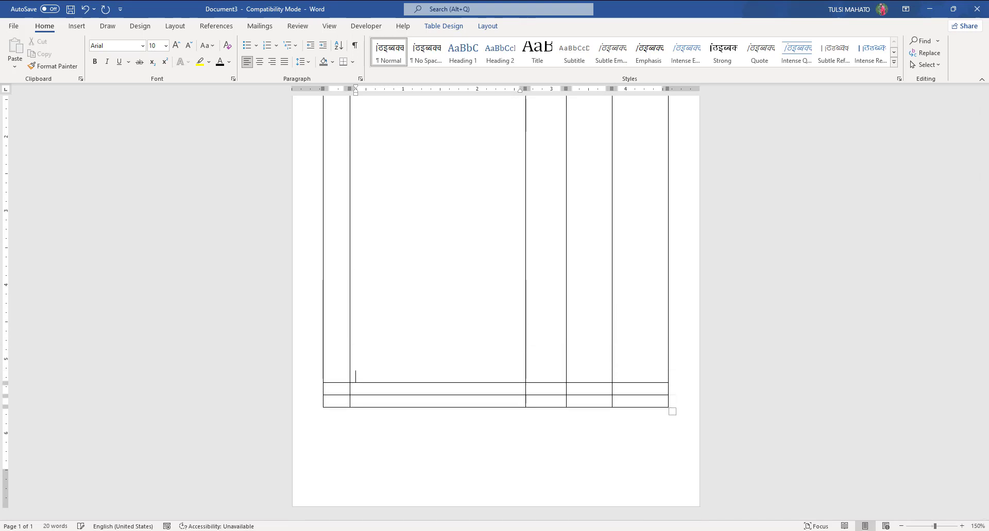
key("Return")
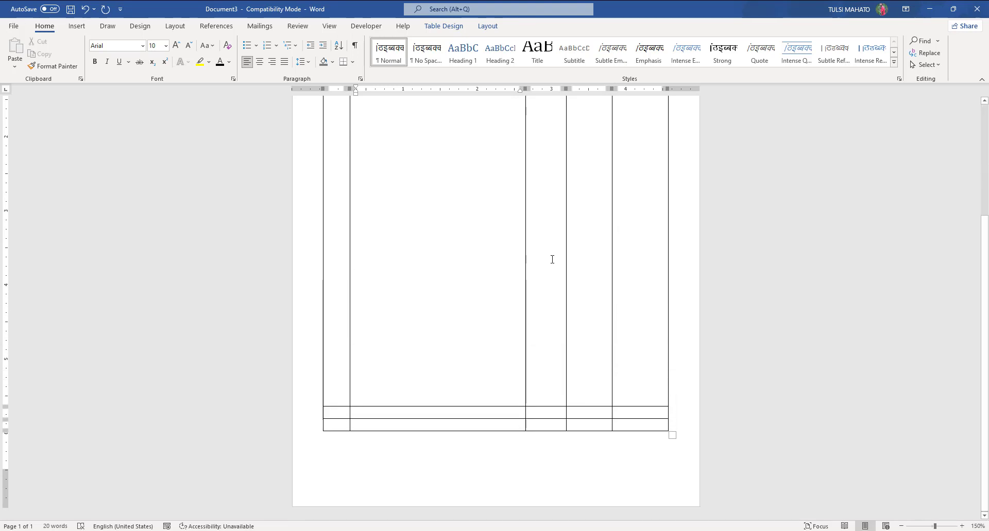
key("BackSpace")
key("BackSpace")
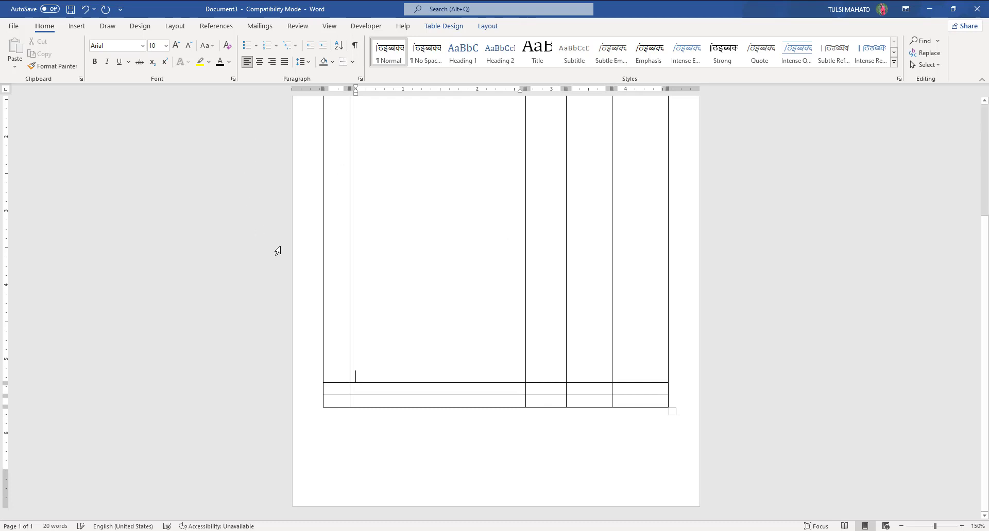
scroll(400, 338, "up", 2, "ctrl")
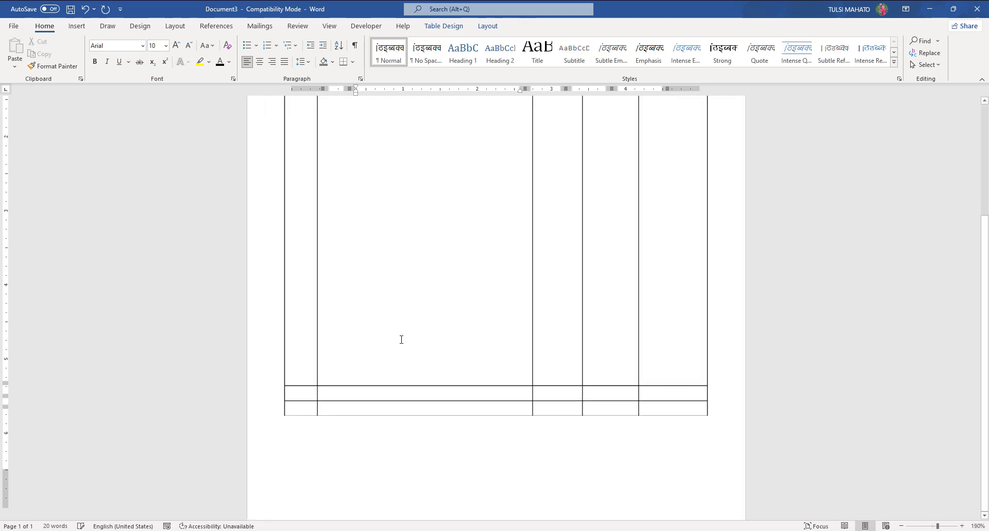
scroll(401, 338, "up", 3, "ctrl")
scroll(401, 340, "up", 4, "ctrl")
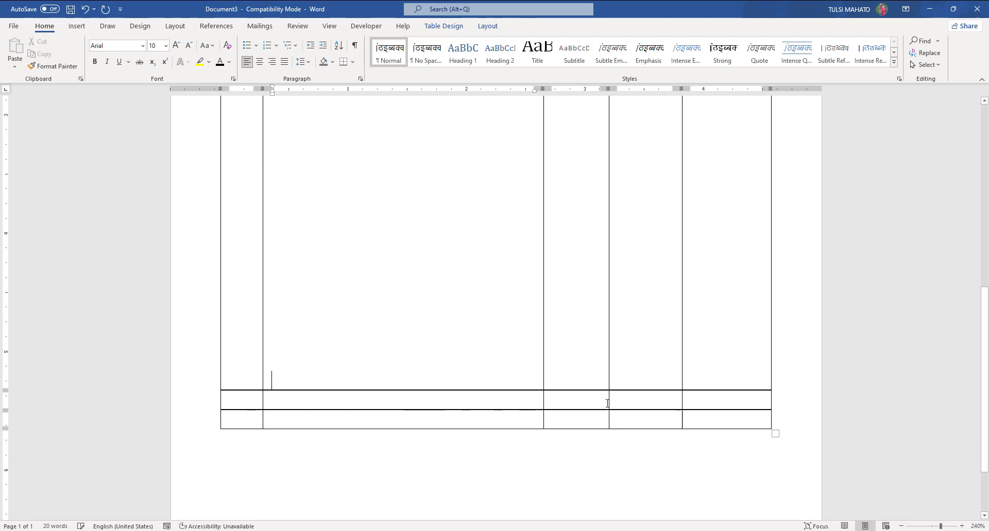
Tab past the table's last cell to add two new short rows at the bottom
left_click(745, 400)
key("Tab")
key("Tab")
key("Tab")
key("Tab")
key("Tab")
key("Tab")
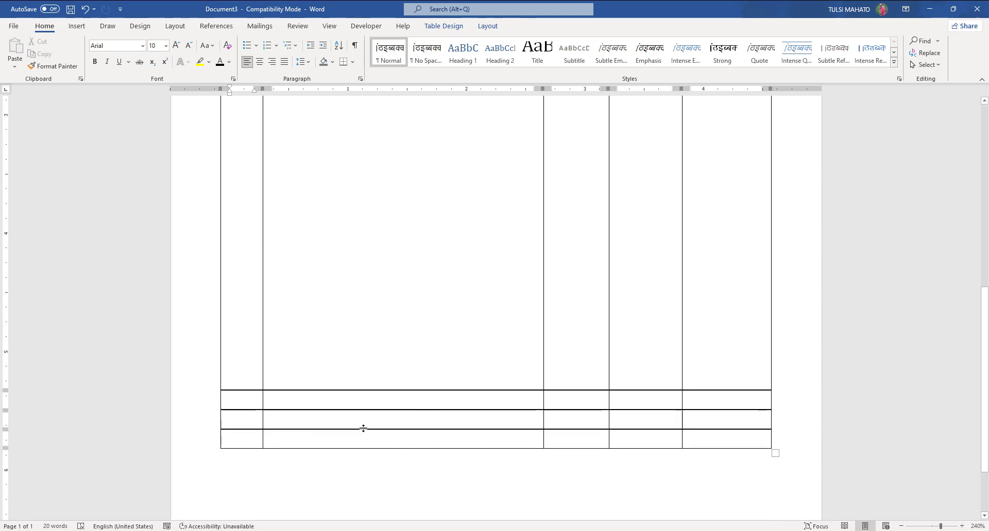
left_click(726, 443)
key("Tab")
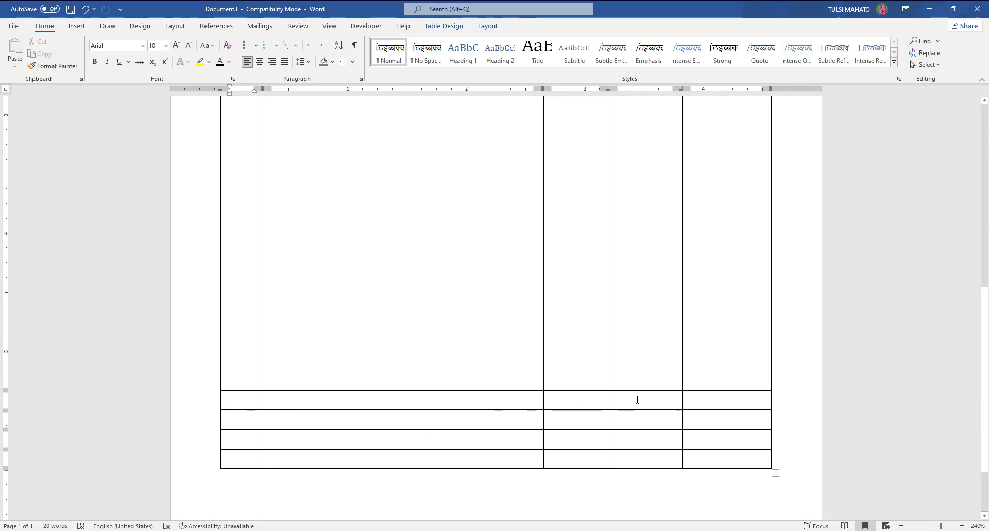
Select the S.N, Particular and Qty cells of the top two footer rows
left_click_drag(581, 400, 392, 424)
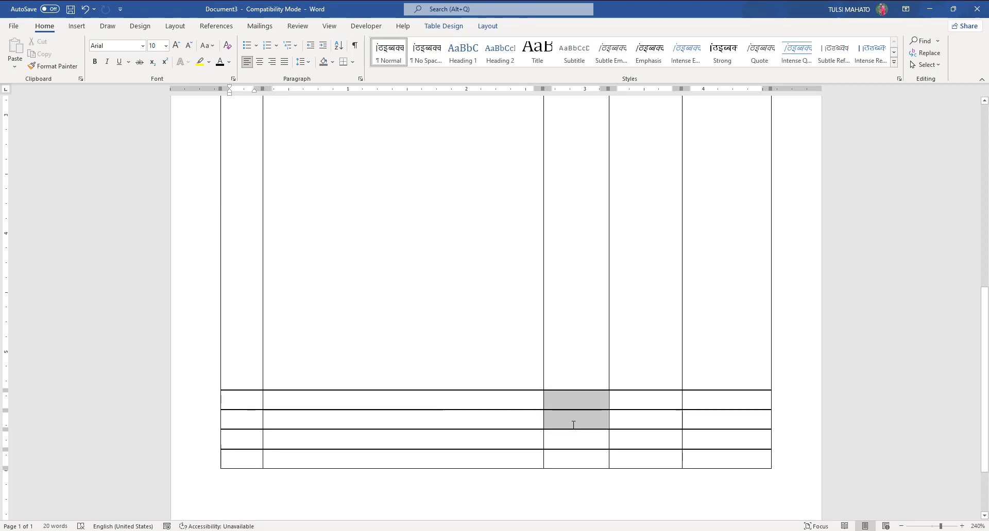
left_click_drag(250, 421, 239, 420)
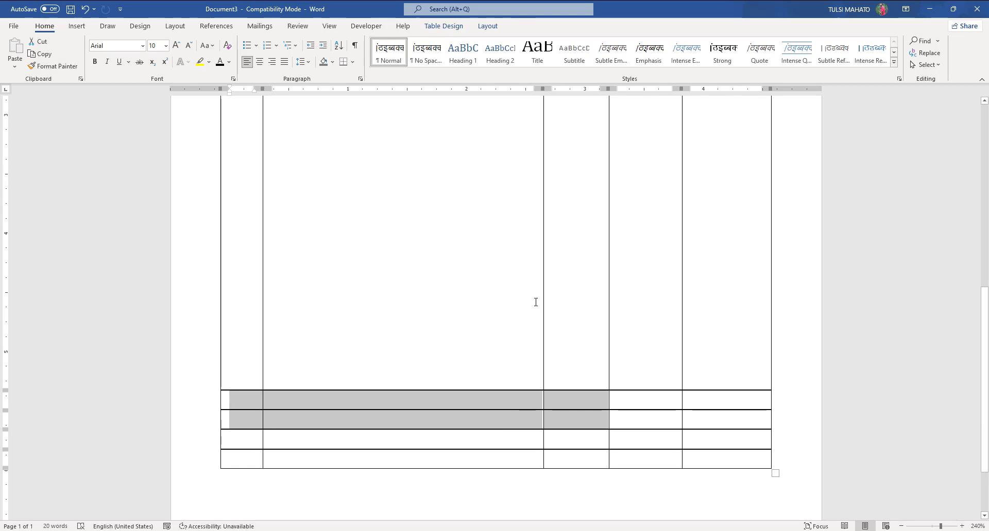
left_click(488, 26)
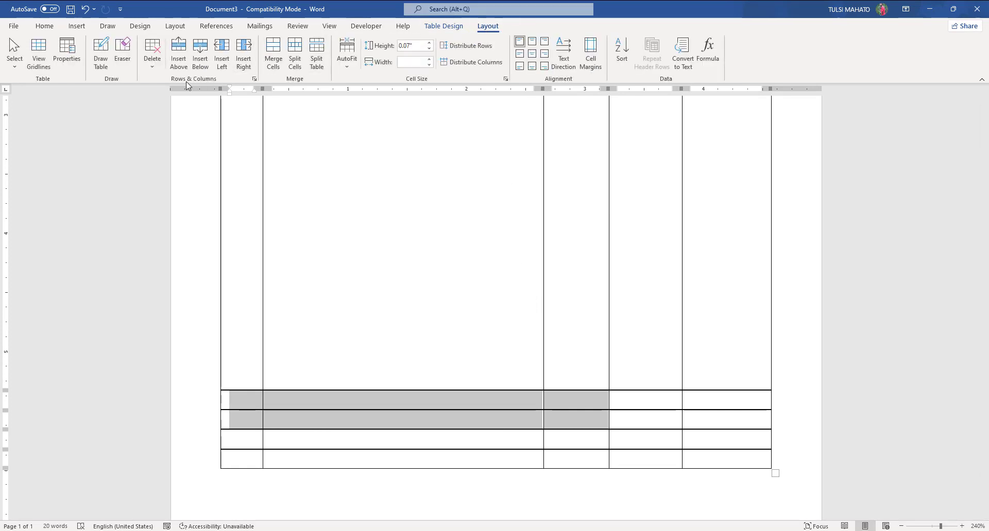
Merge the left three cells of the top two footer rows, then of the bottom two
left_click(273, 51)
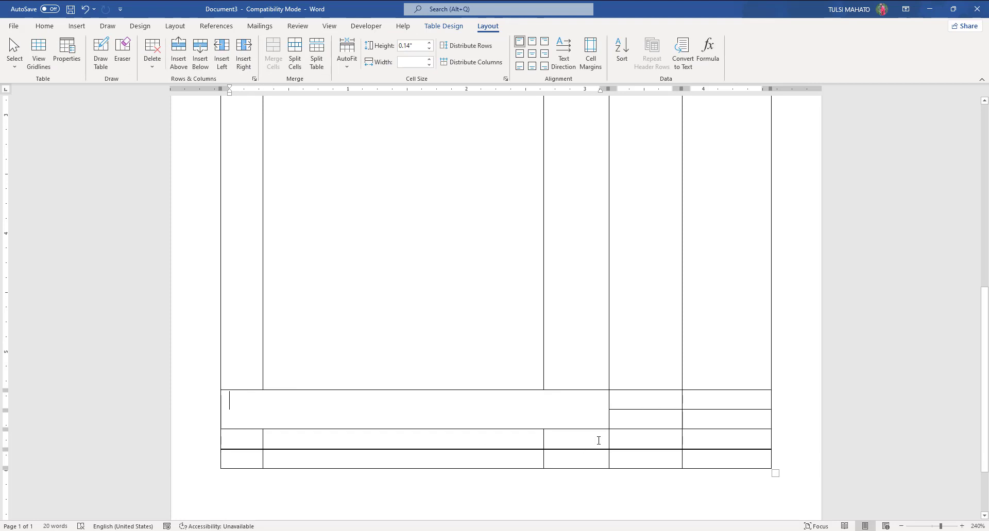
left_click_drag(599, 441, 247, 458)
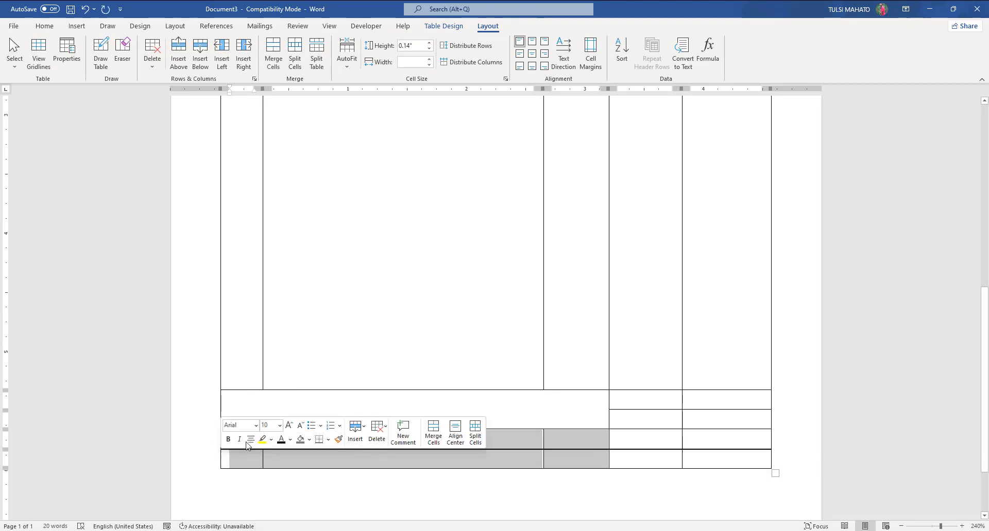
left_click(275, 65)
Add one more row below the table from its bottom-right cell
left_click(742, 460)
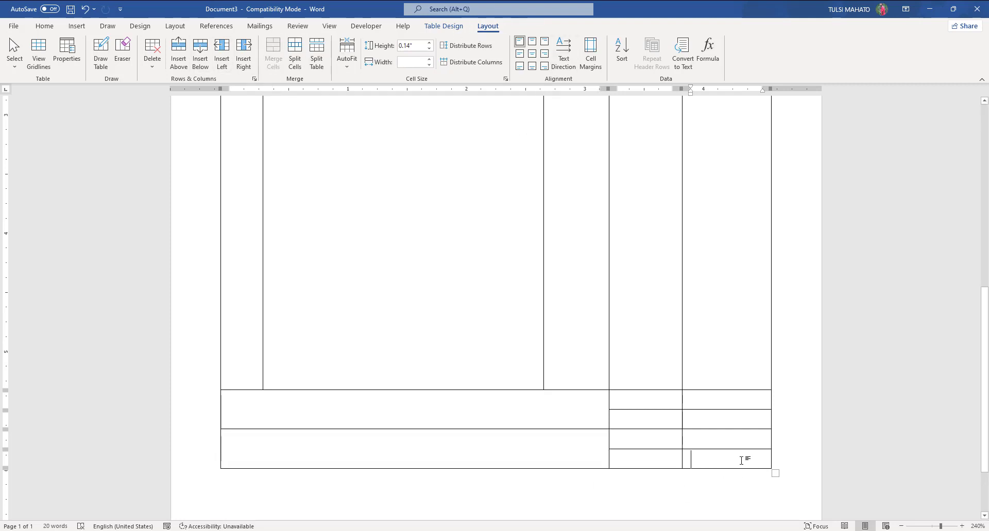
key("Tab")
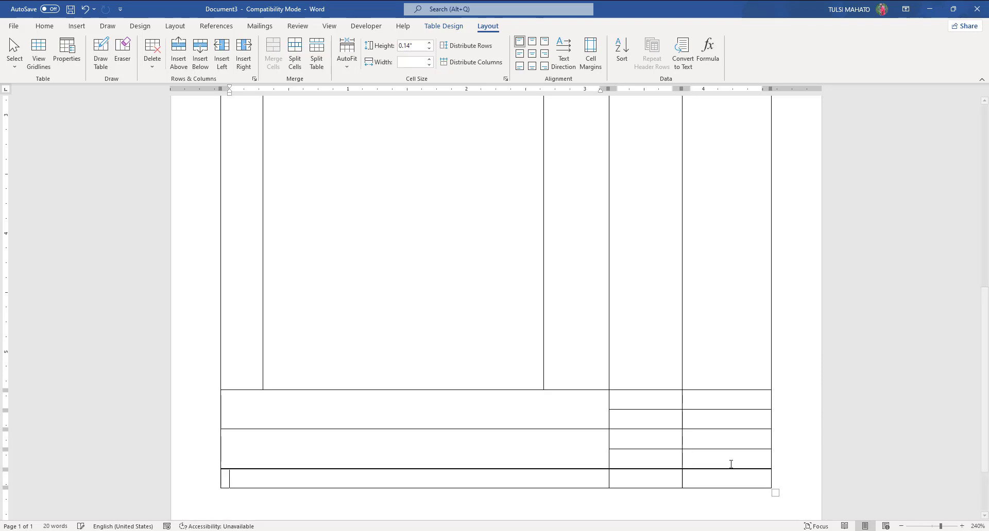
left_click(739, 427)
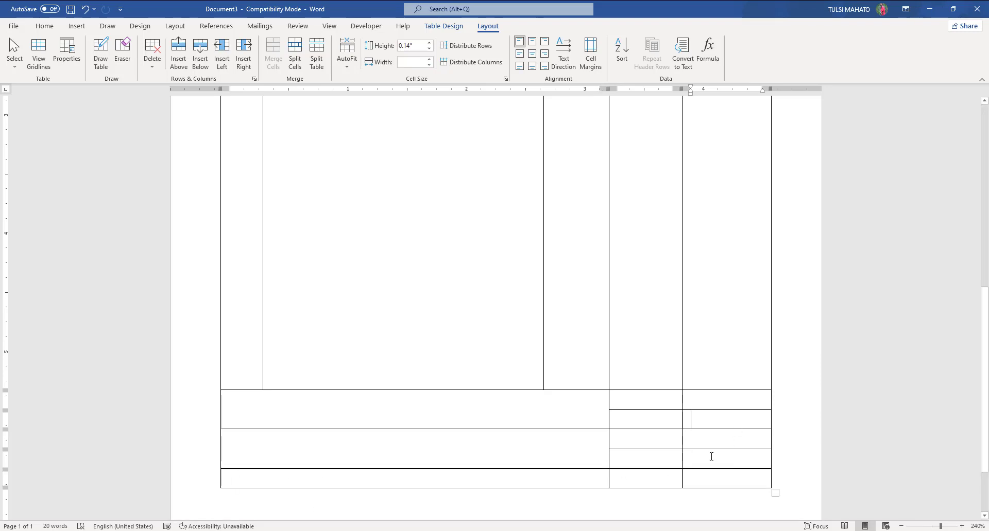
scroll(666, 370, "up", 1)
scroll(667, 370, "up", 8)
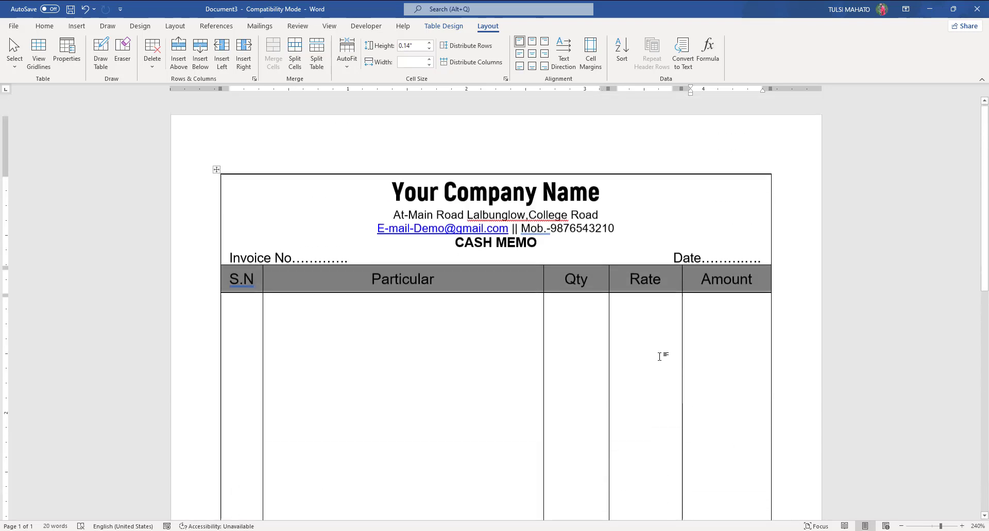
scroll(660, 357, "down", 10)
scroll(404, 402, "down", 1)
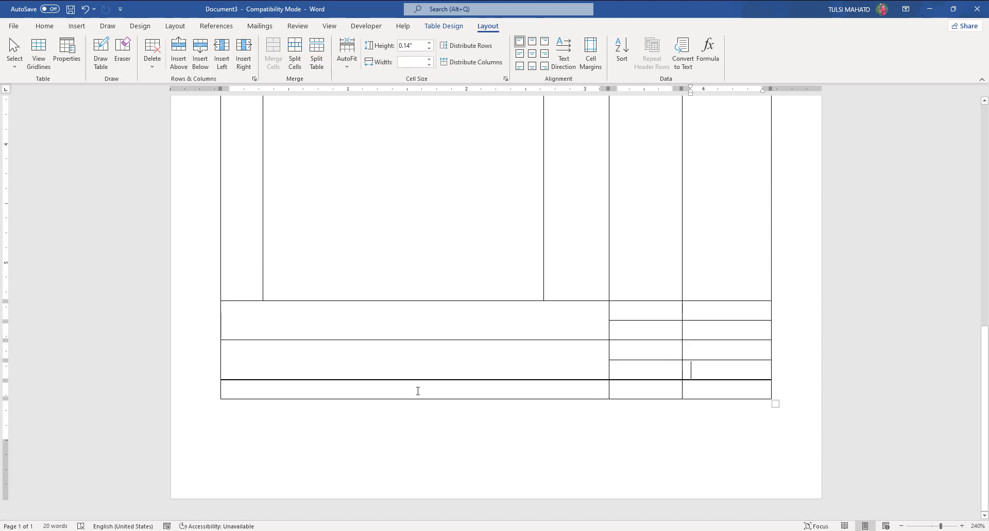
Type 'In Words' in the first merged footer cell
left_click(259, 324)
type("In ")
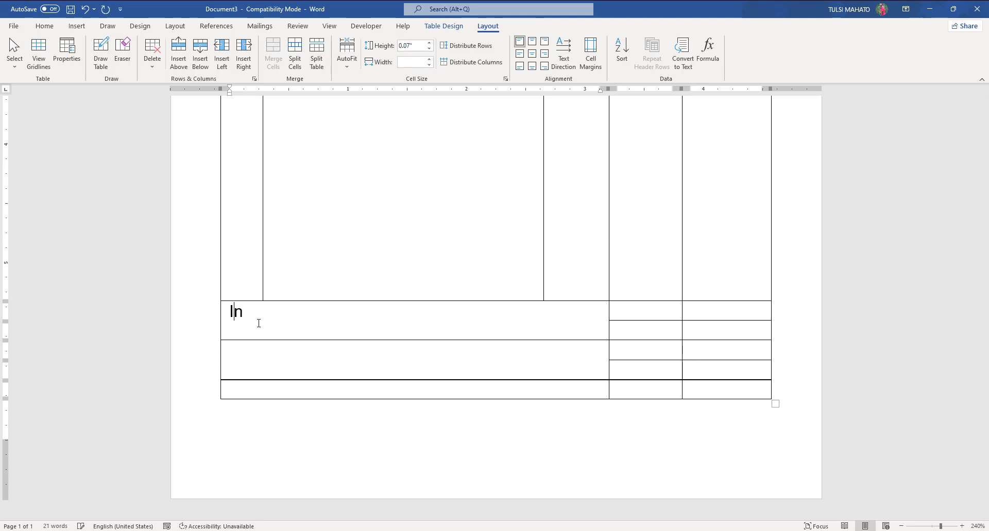
type("W")
type("ords")
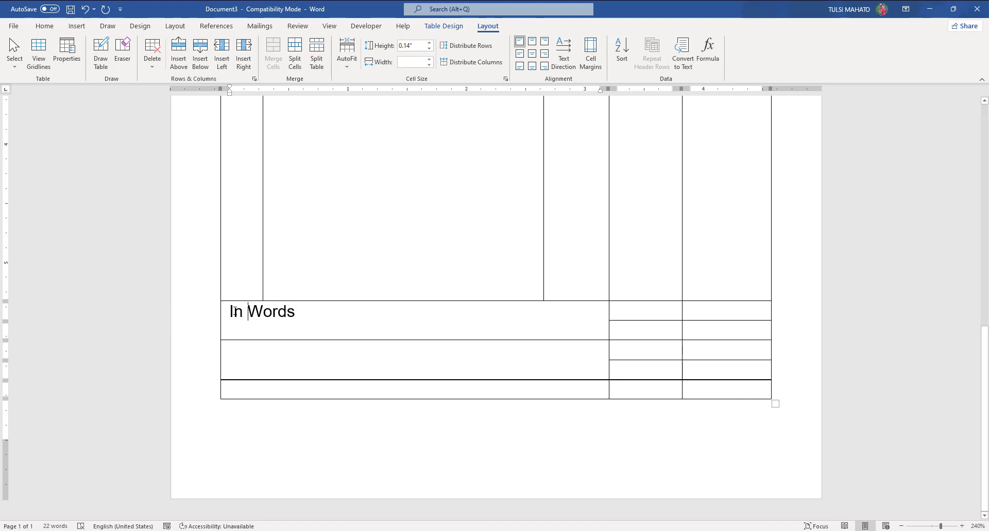
double_click(234, 311)
left_click(228, 312)
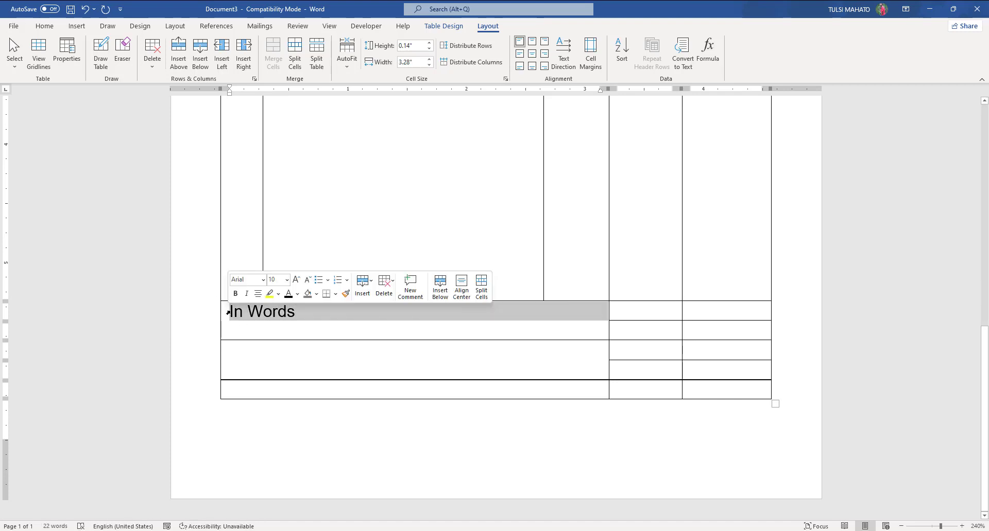
left_click(234, 317)
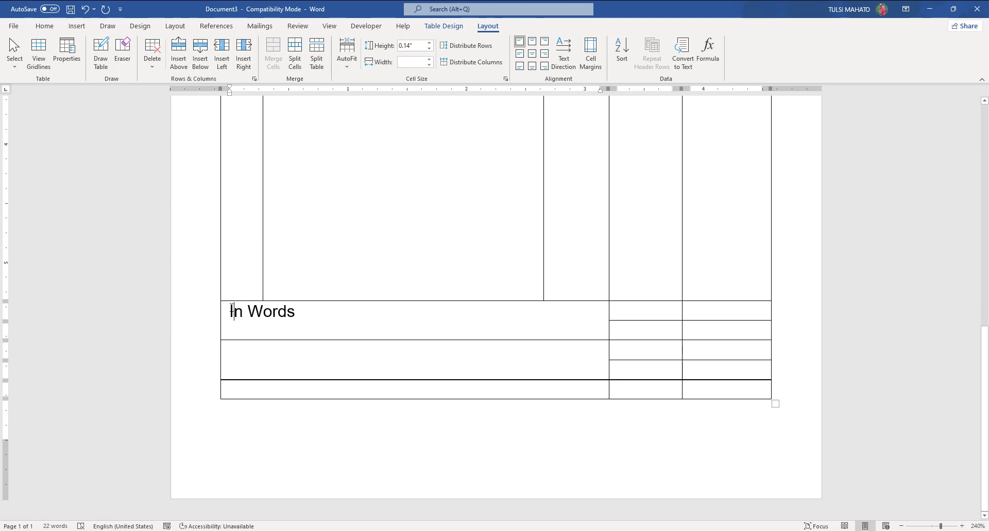
Set the footer rows beneath the tall item row to 9 pt font
left_click_drag(226, 311, 726, 398)
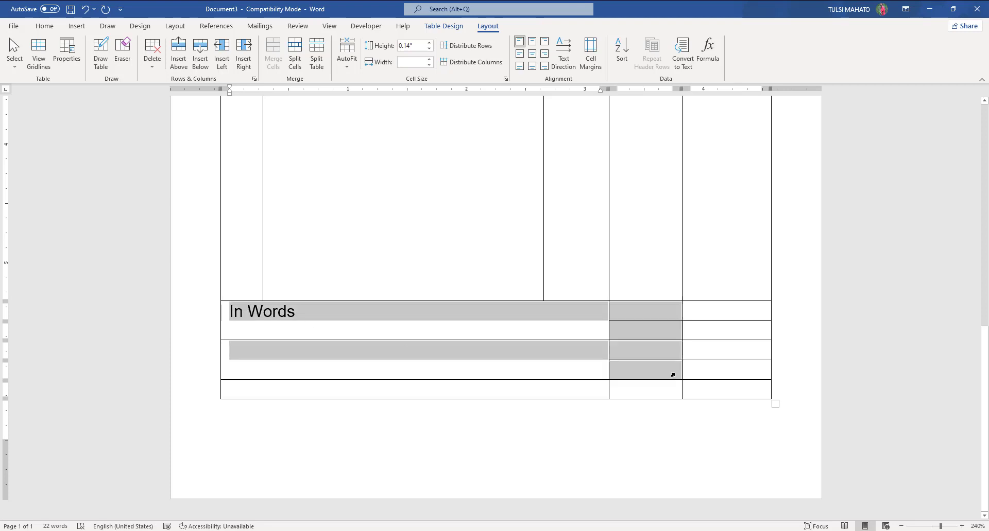
left_click(44, 26)
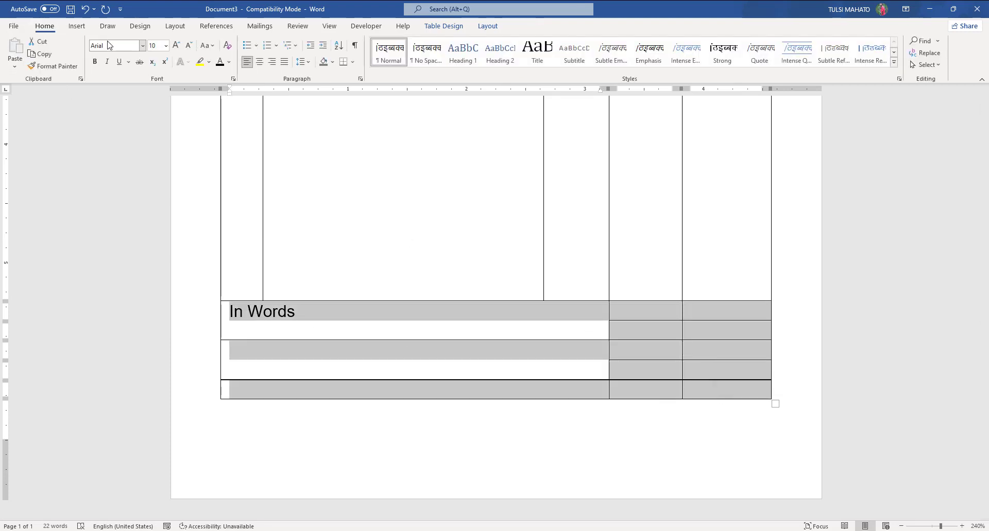
left_click(159, 47)
type("9")
key("Return")
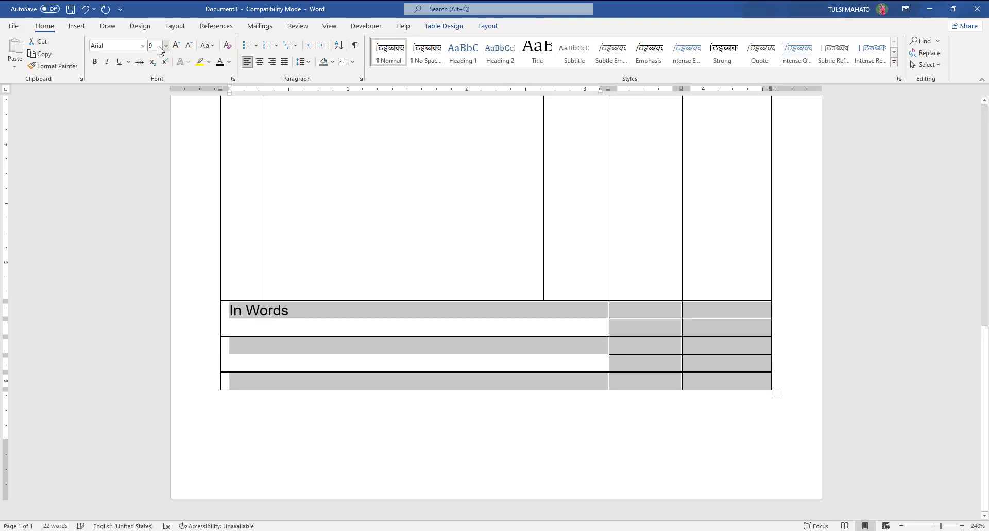
left_click(432, 327)
Label the footer cells beside In Words as Total, Dis%, GST 12% and G.Total
left_click(644, 310)
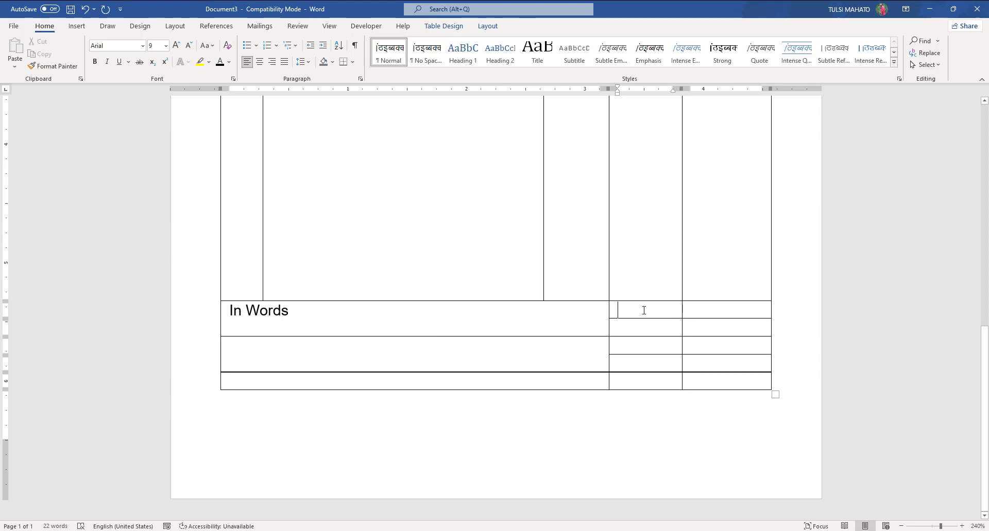
type("Tot")
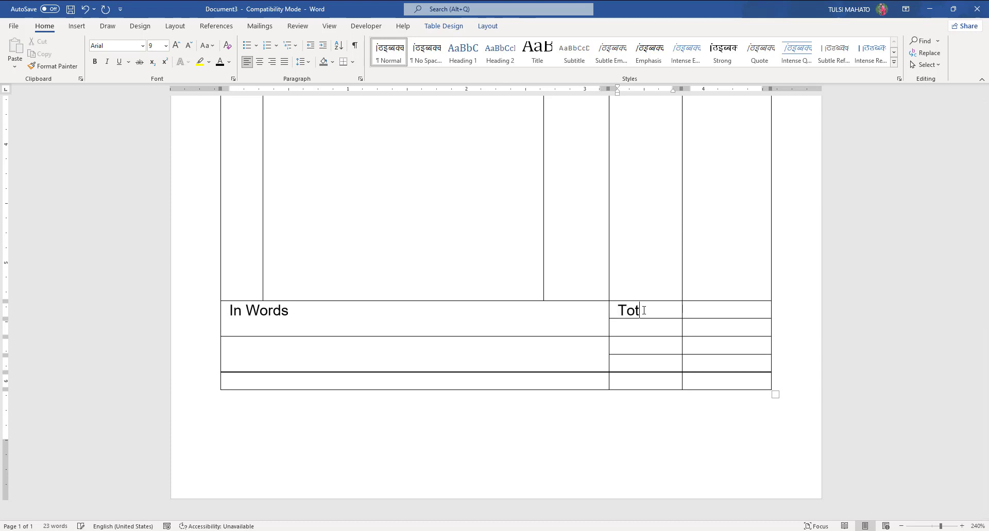
type("al")
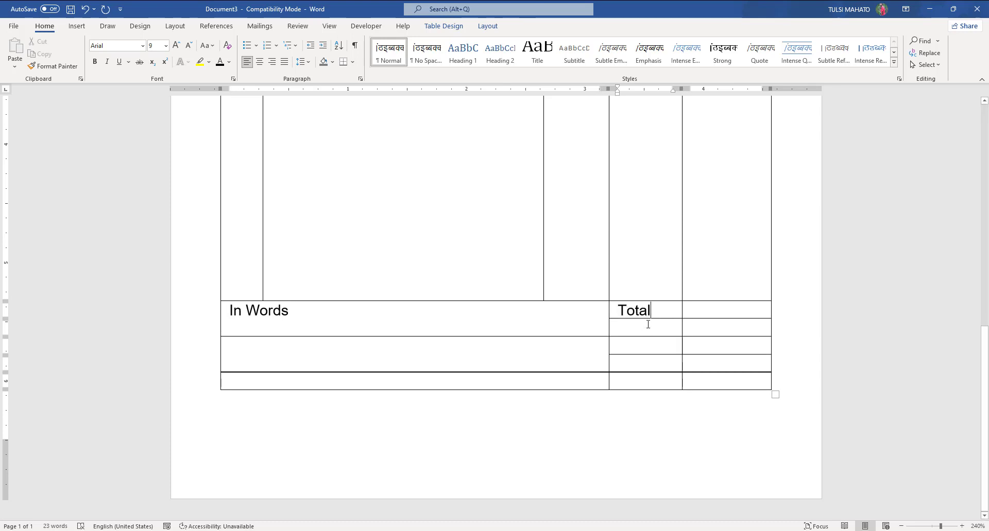
left_click(648, 331)
type("Di")
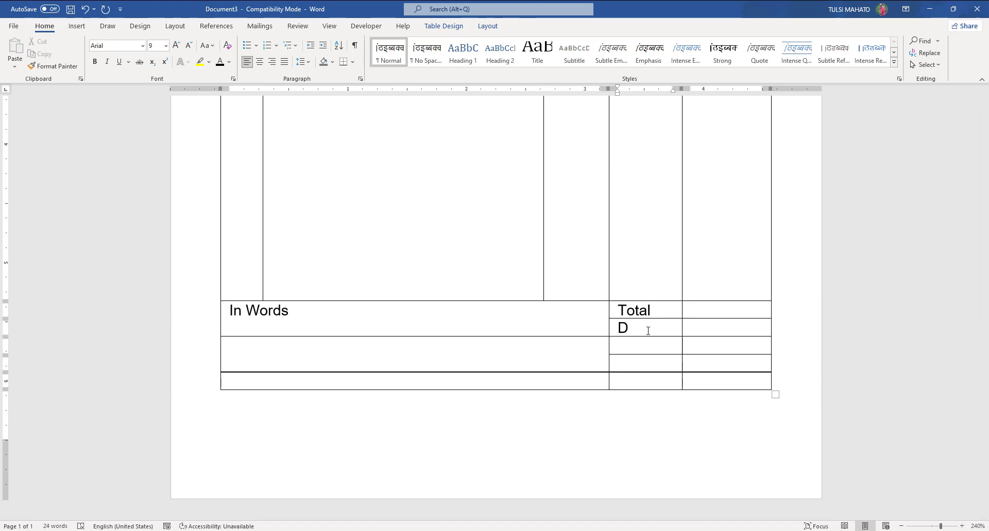
type("s")
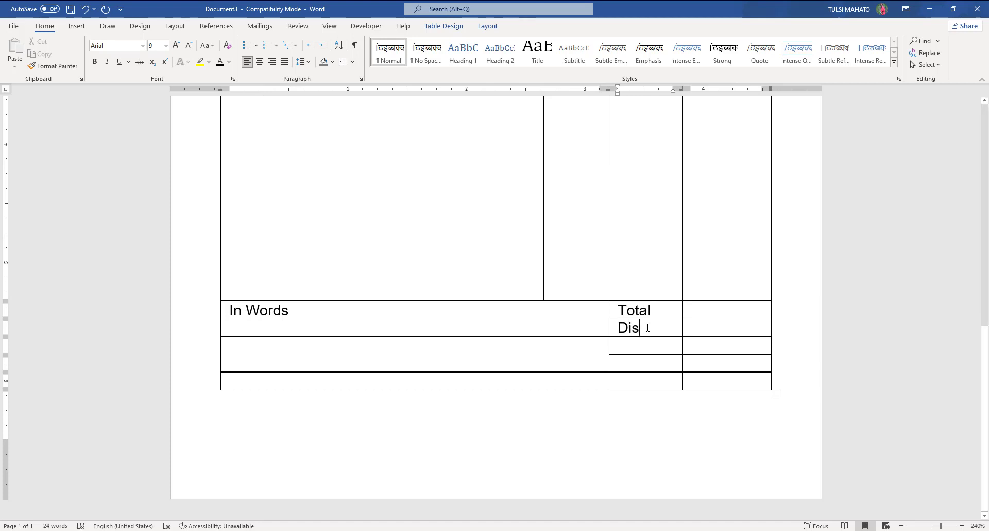
type("%")
left_click(640, 350)
type("GST ")
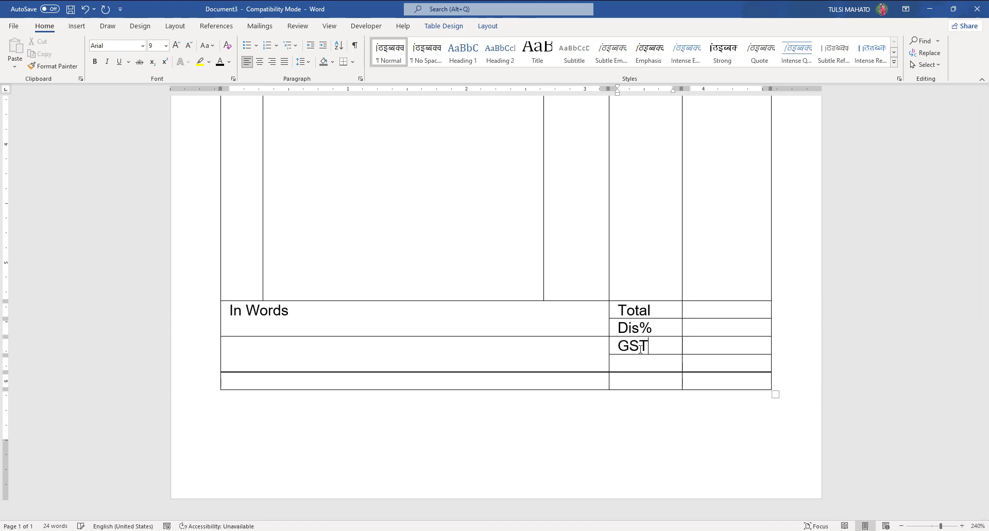
type("1")
type("2%")
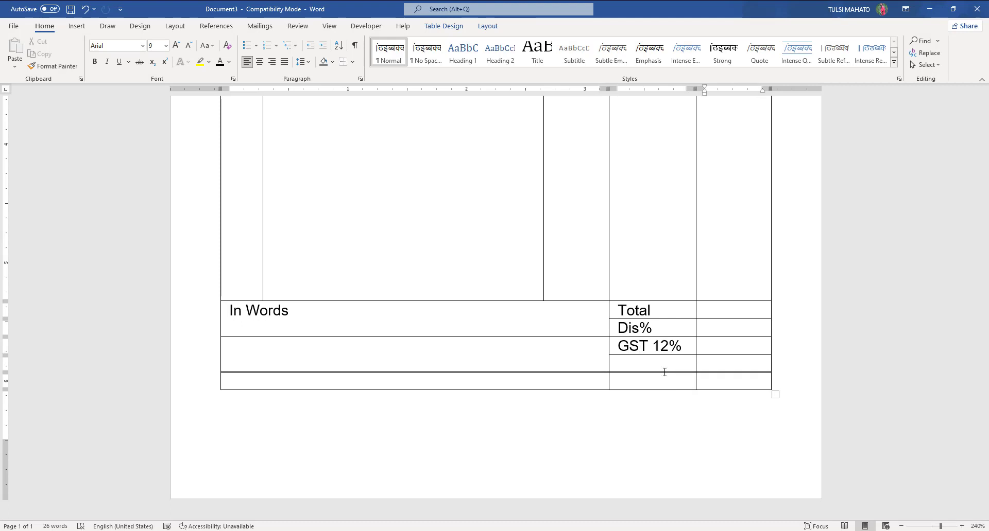
left_click(638, 367)
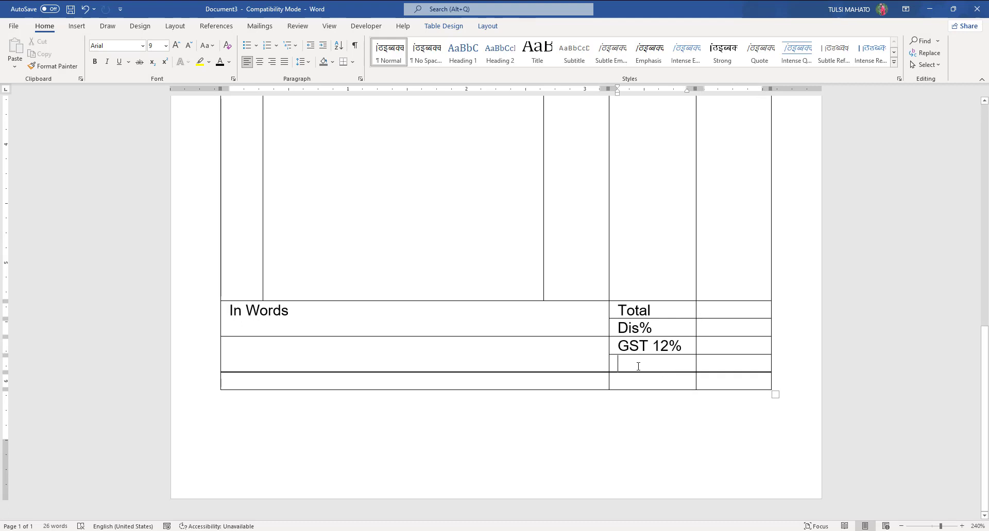
type("G.")
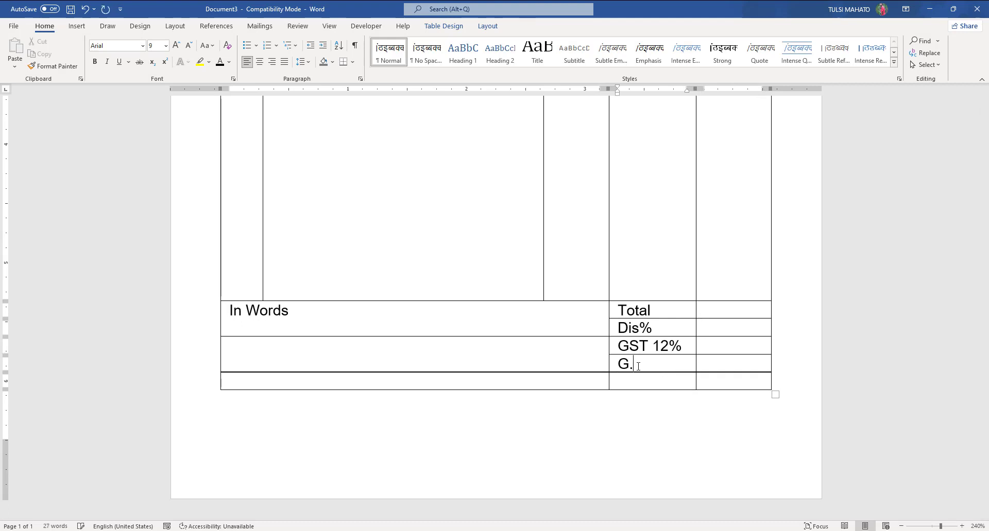
type("Total")
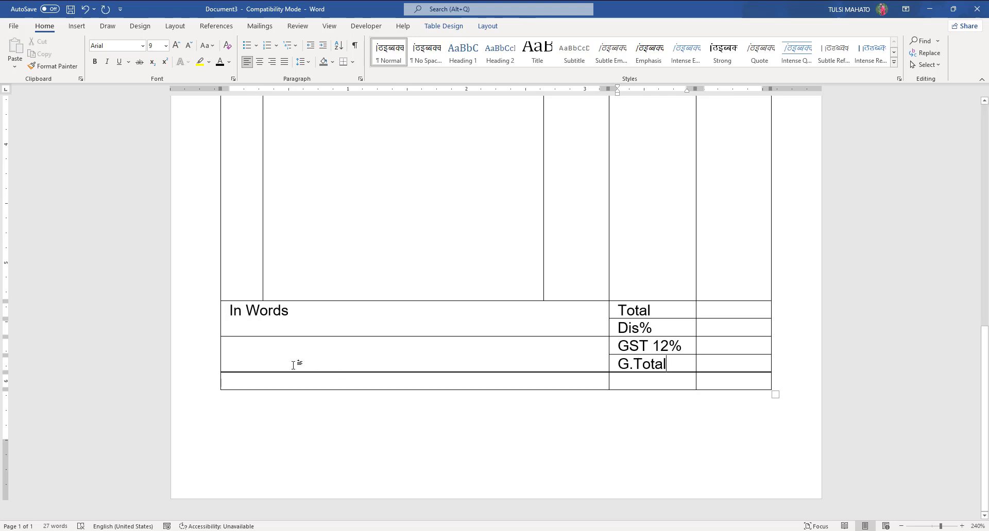
Enter 'Terms & Conditions' below In Words and drag the bottom row taller
left_click(275, 361)
type("T")
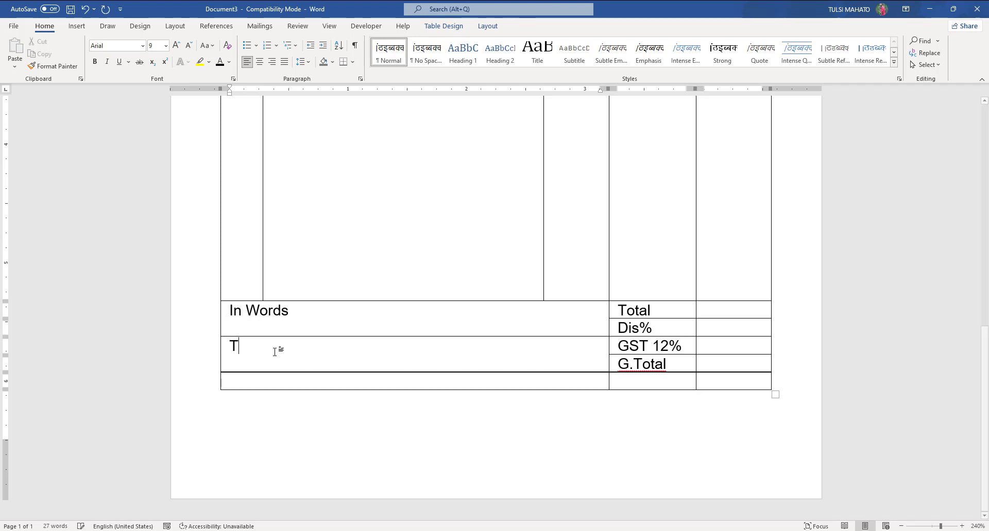
type("e")
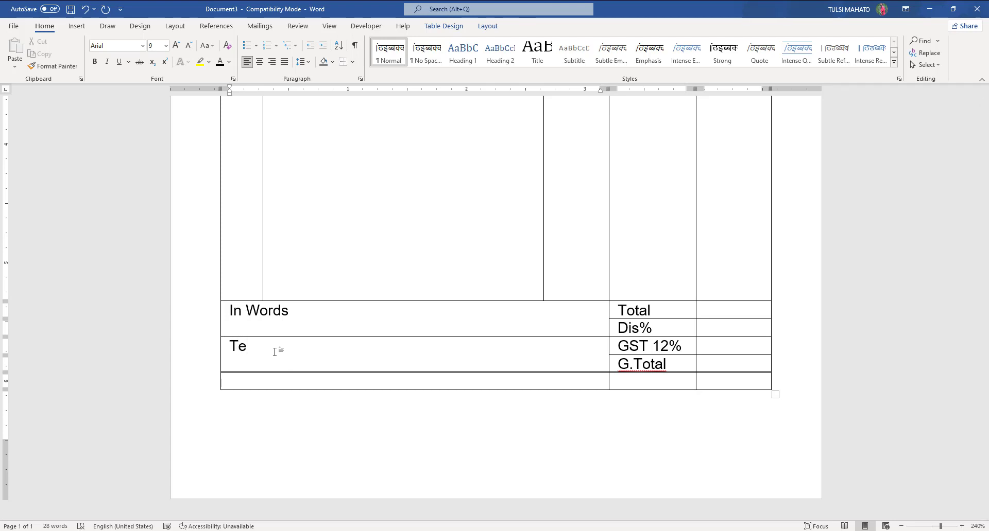
type("rms ")
type("& ")
type("Co")
type("ndi")
type("tions")
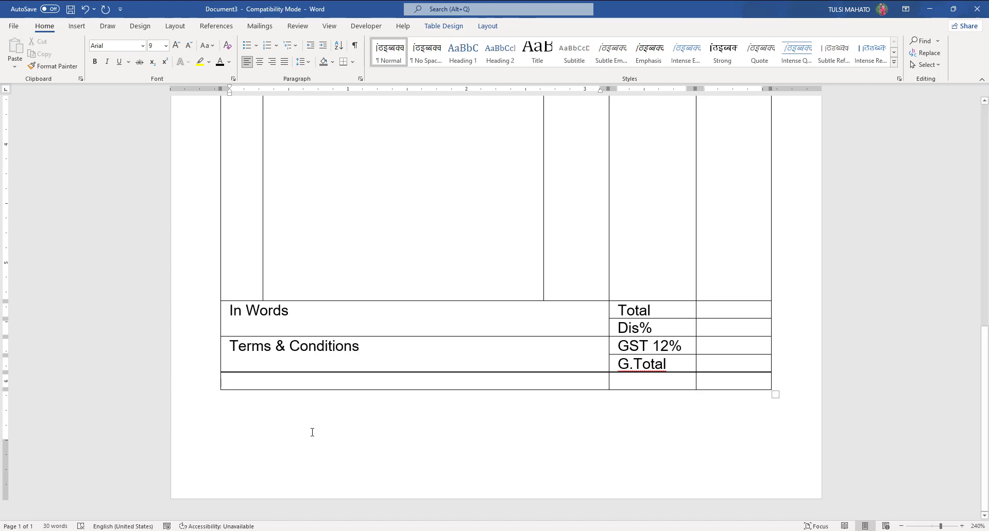
left_click_drag(375, 390, 376, 431)
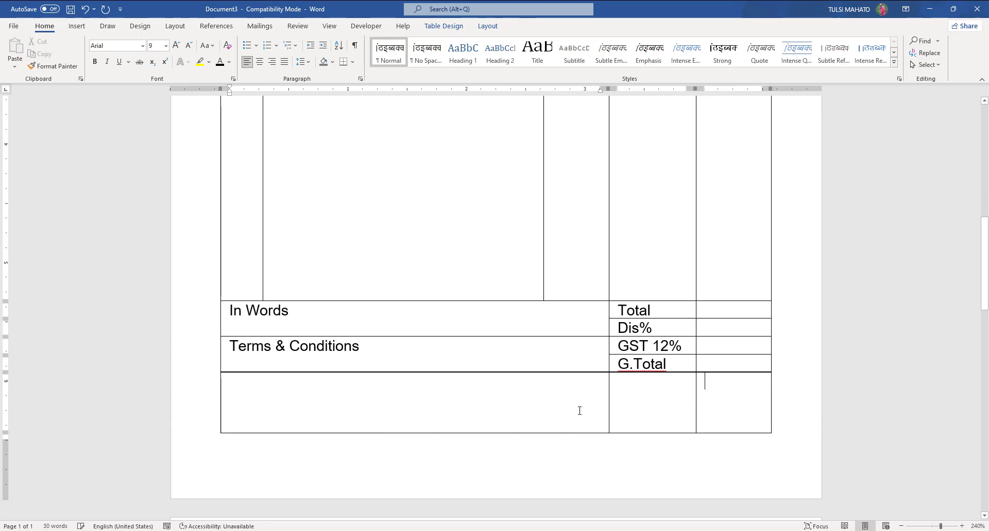
Merge the bottom row into one cell, align it centre-right, and type Signature
left_click_drag(742, 397, 512, 412)
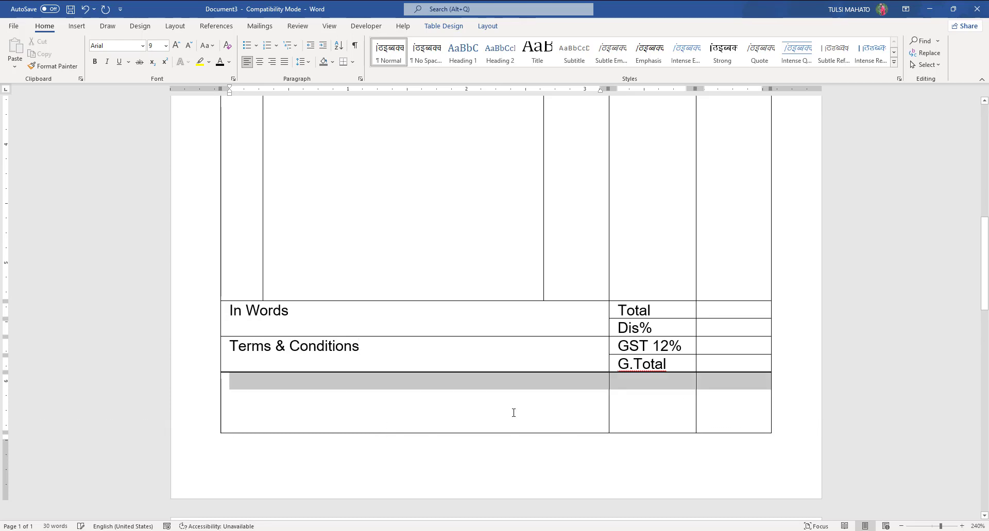
left_click(489, 26)
left_click(273, 51)
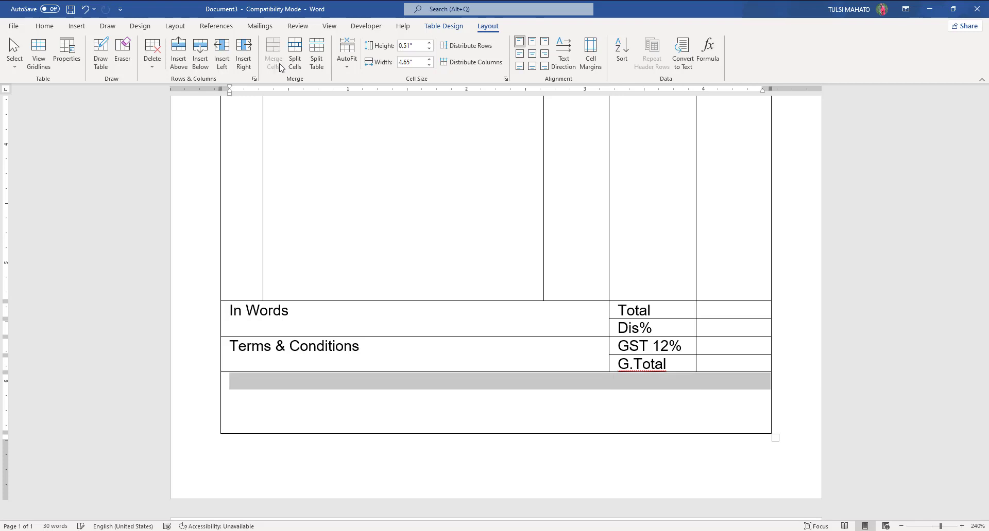
left_click(268, 401)
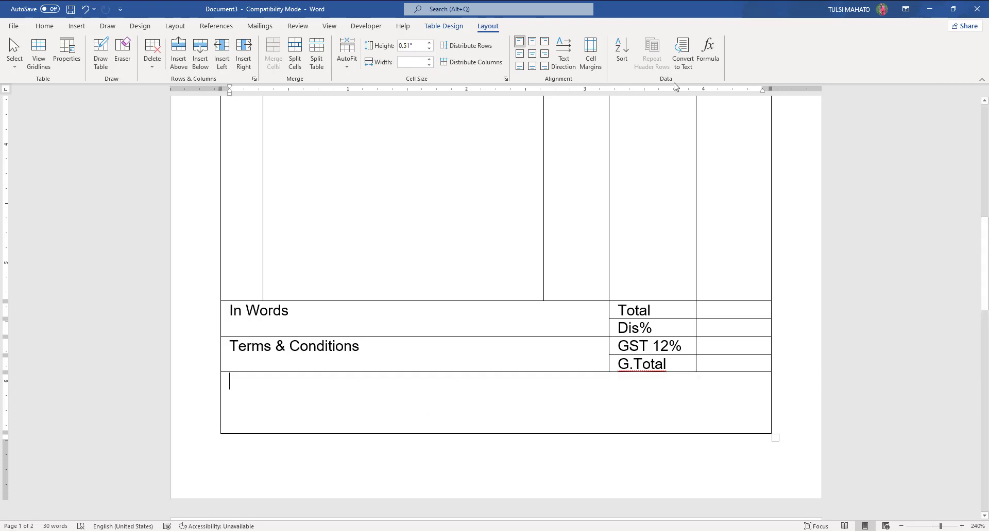
left_click(545, 54)
type("Sig")
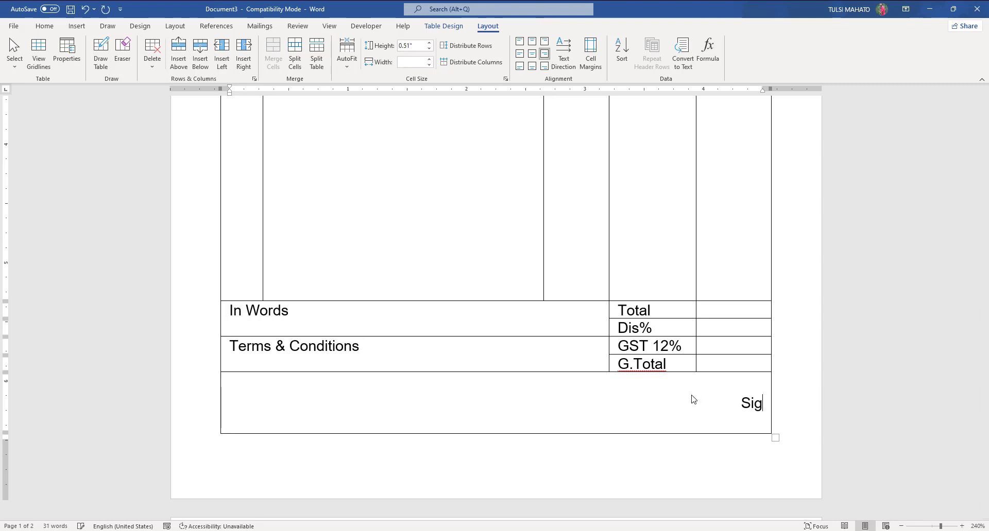
type("nature")
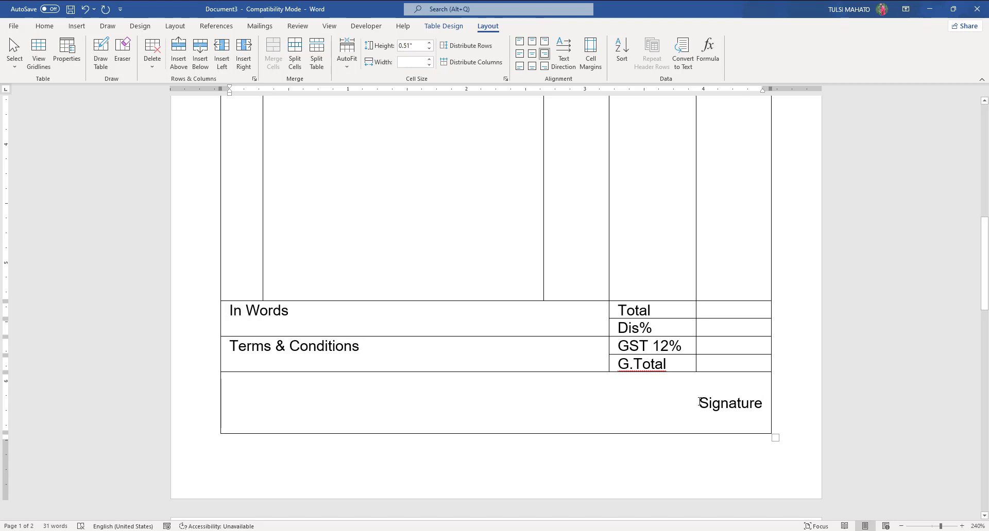
Add an underscore signature line above Signature, then select the Signature text
left_click(699, 403)
key("Return")
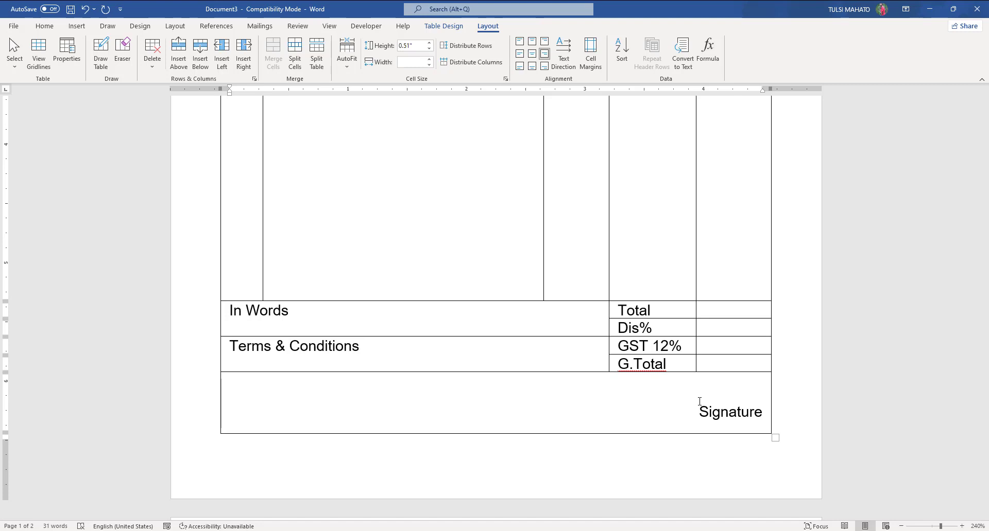
type("________")
left_click_drag(699, 412, 762, 412)
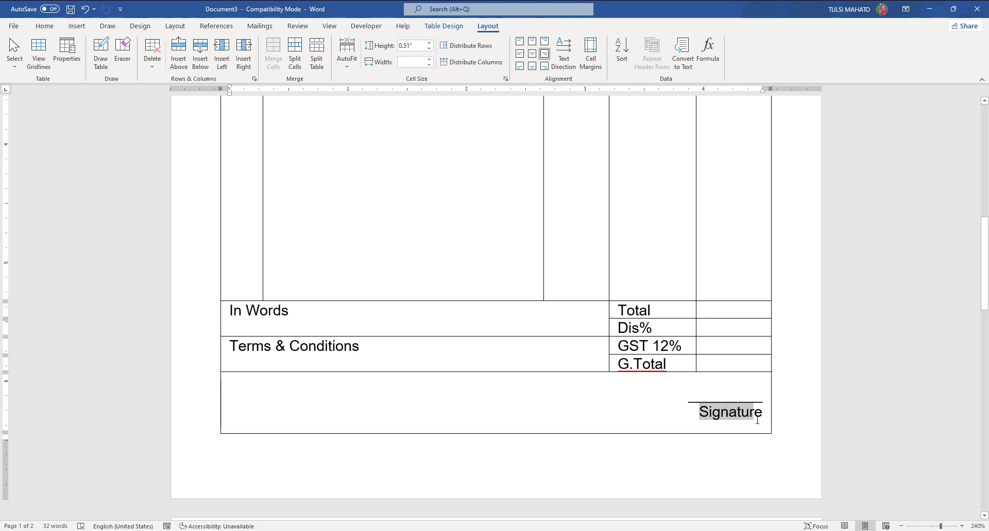
left_click(44, 25)
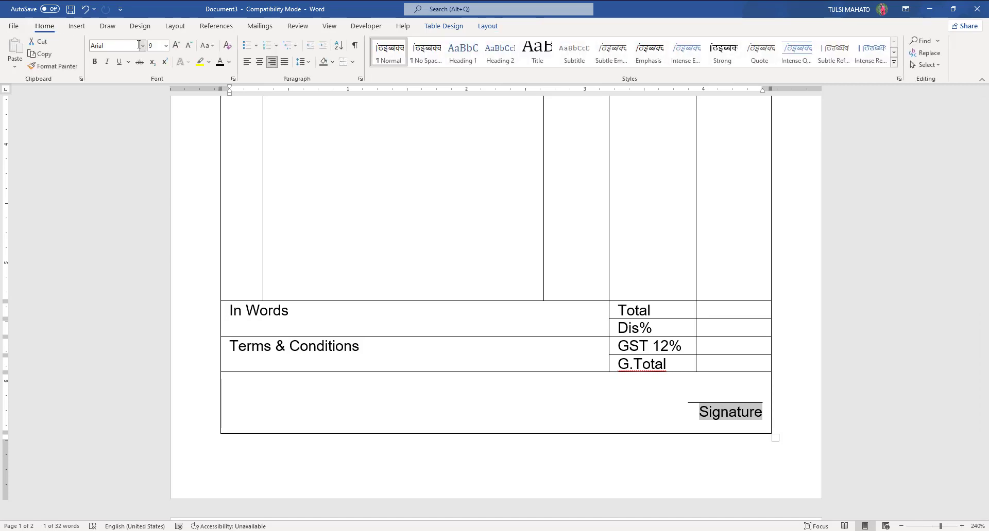
left_click(517, 323)
scroll(517, 323, "up", 1)
scroll(516, 323, "up", 10)
scroll(516, 323, "up", 1)
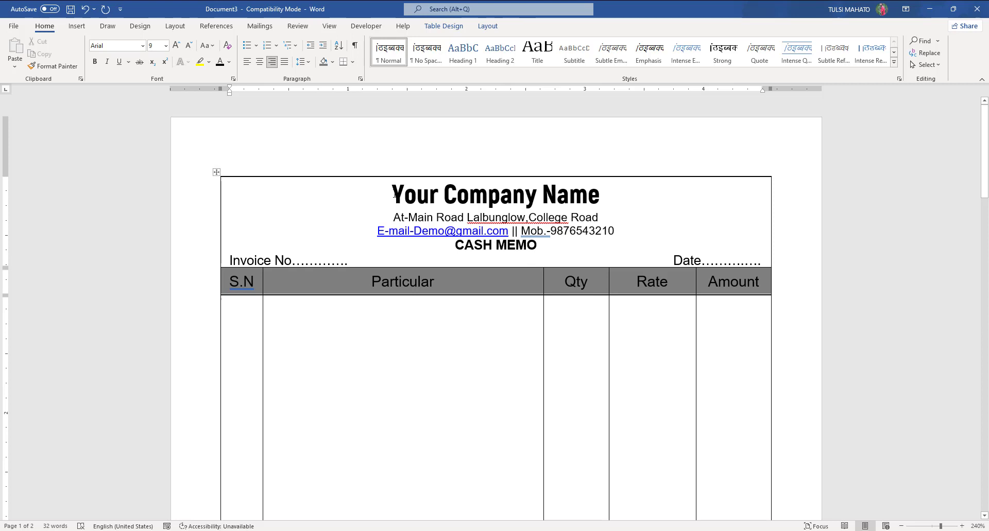
left_click_drag(392, 194, 612, 195)
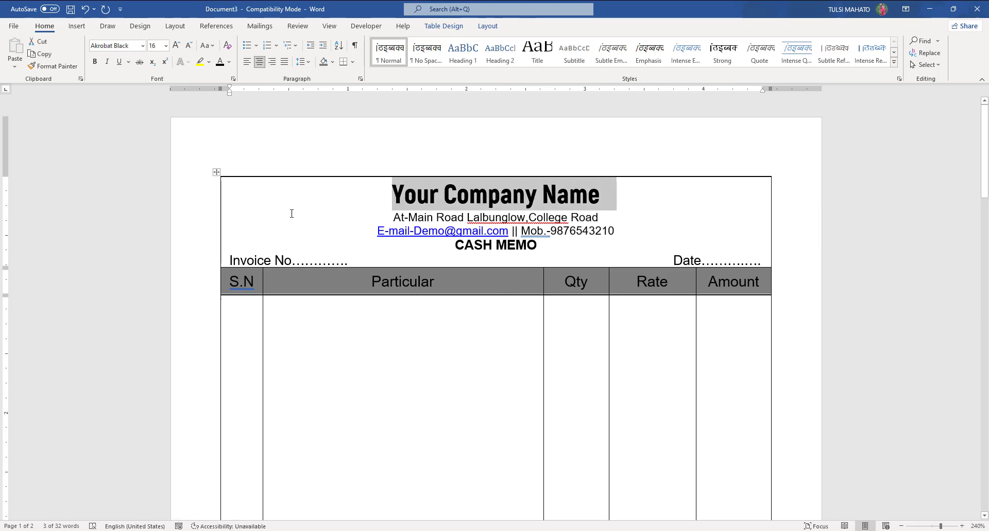
left_click(215, 173)
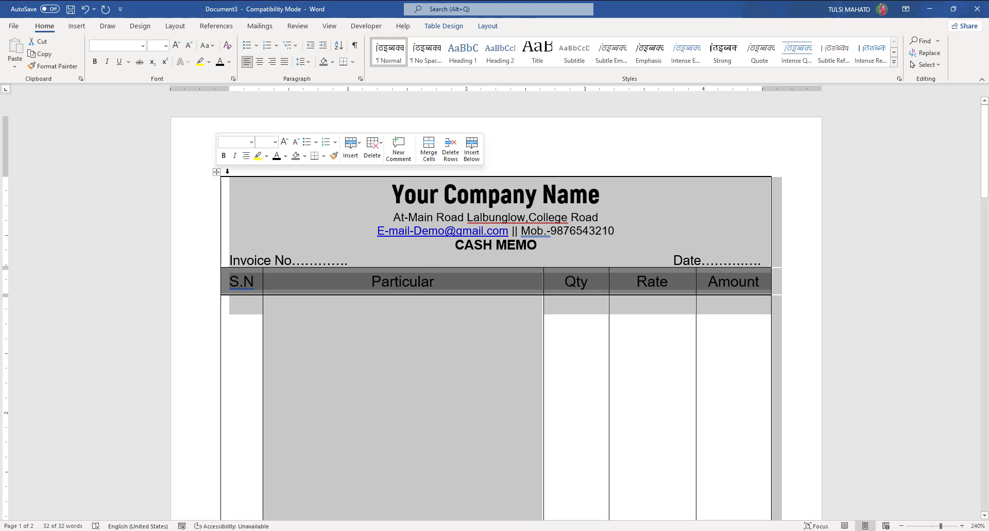
left_click(459, 26)
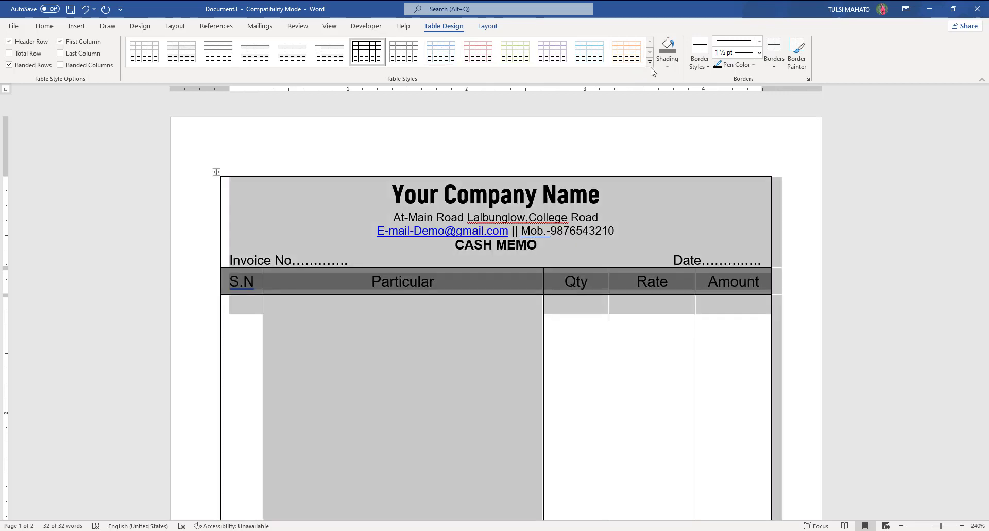
left_click(649, 62)
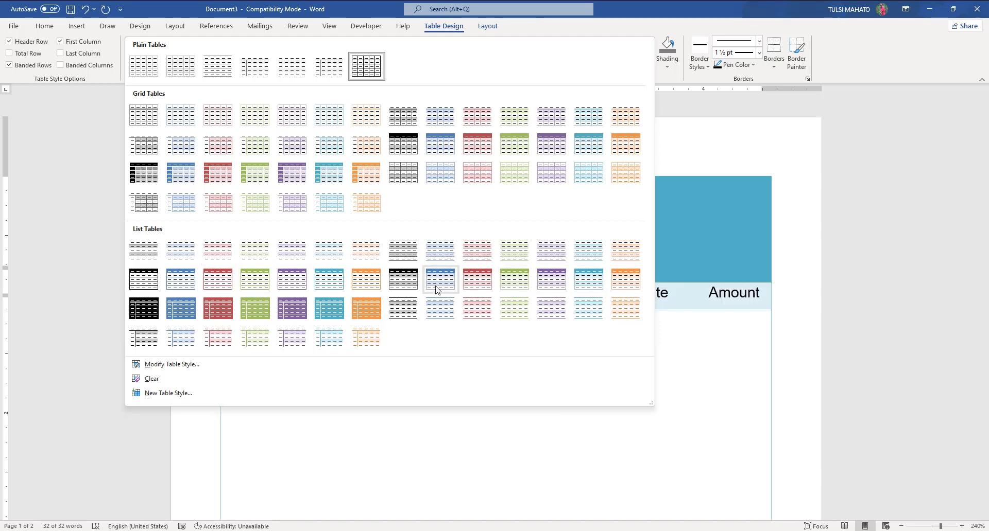
left_click(404, 281)
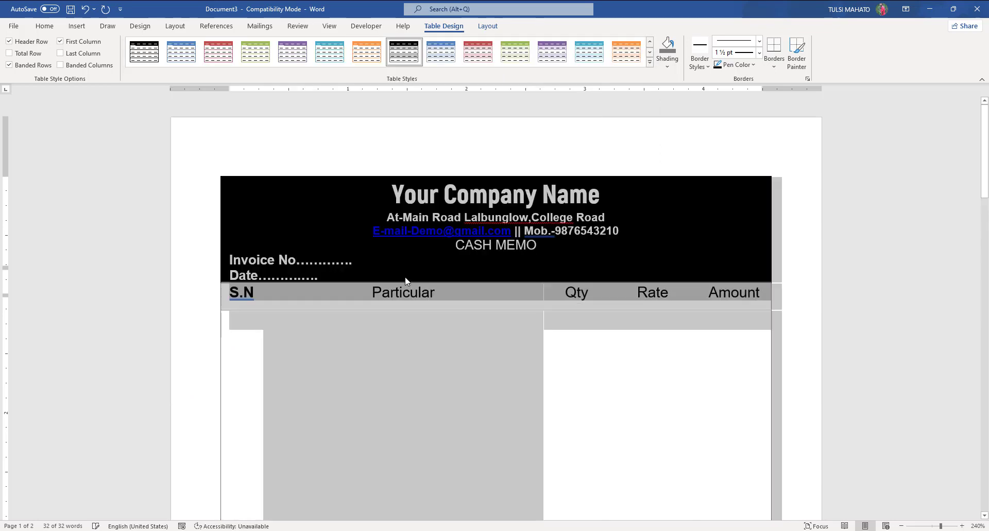
left_click(674, 378)
key("ctrl+z")
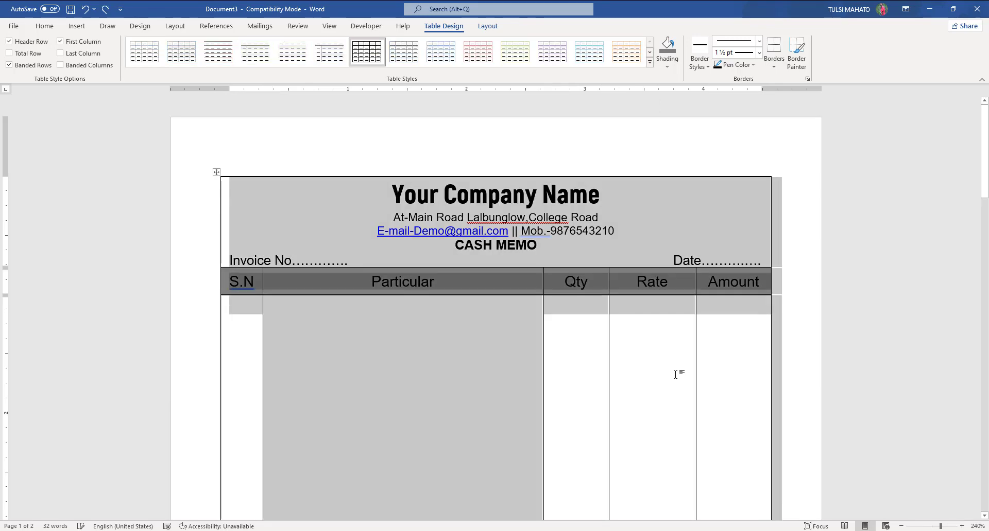
scroll(674, 376, "down", 6)
scroll(678, 367, "up", 2)
scroll(603, 338, "up", 8)
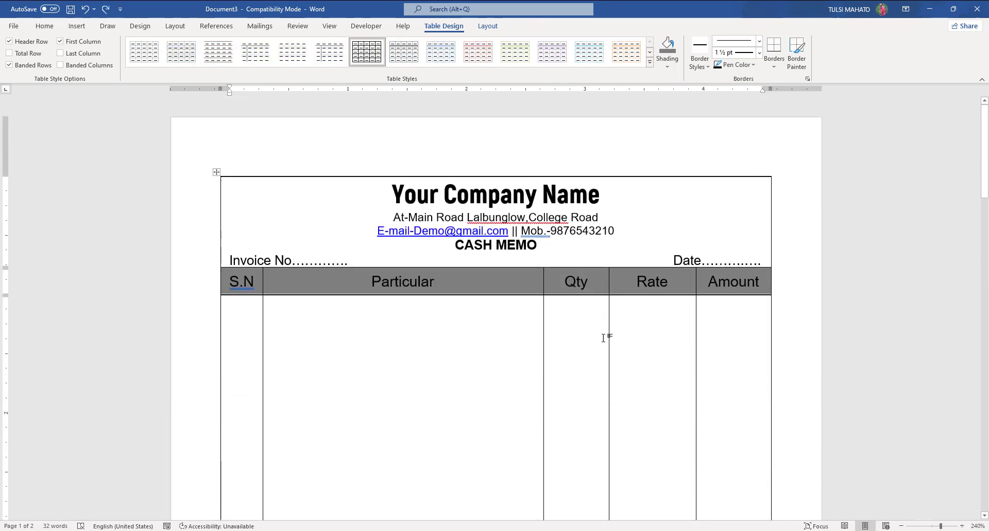
key("ctrl+a")
left_click(41, 27)
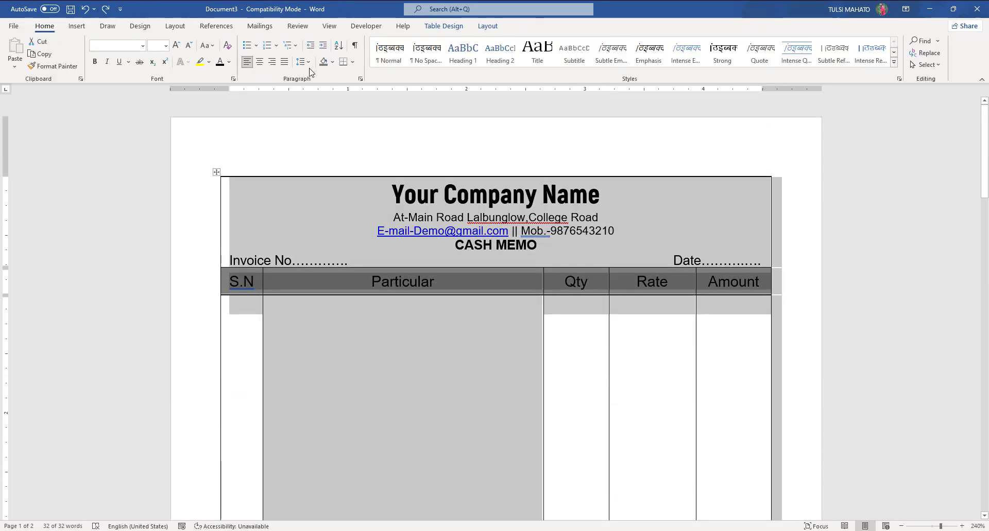
Shade the whole cash-memo table Orange, Accent 6, Lighter 40%, then reselect the table
left_click(333, 64)
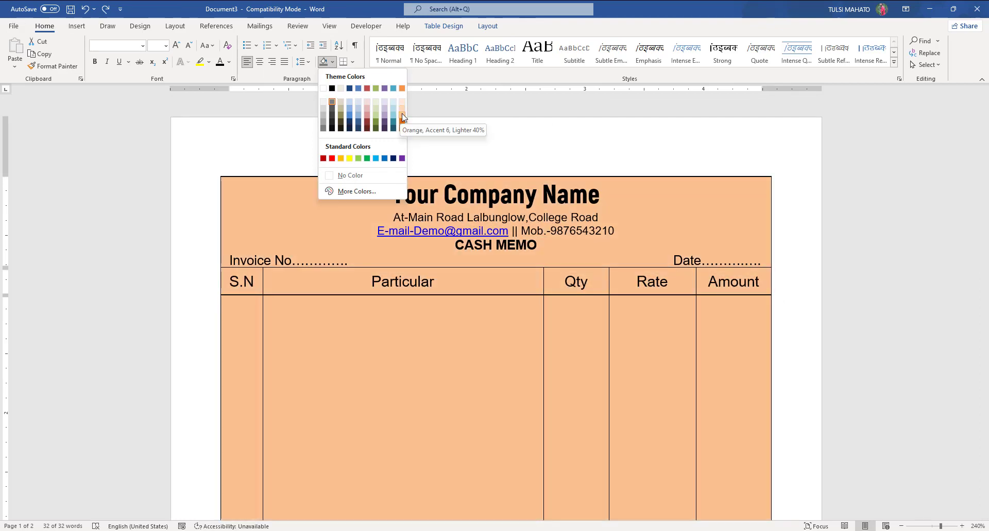
left_click(402, 113)
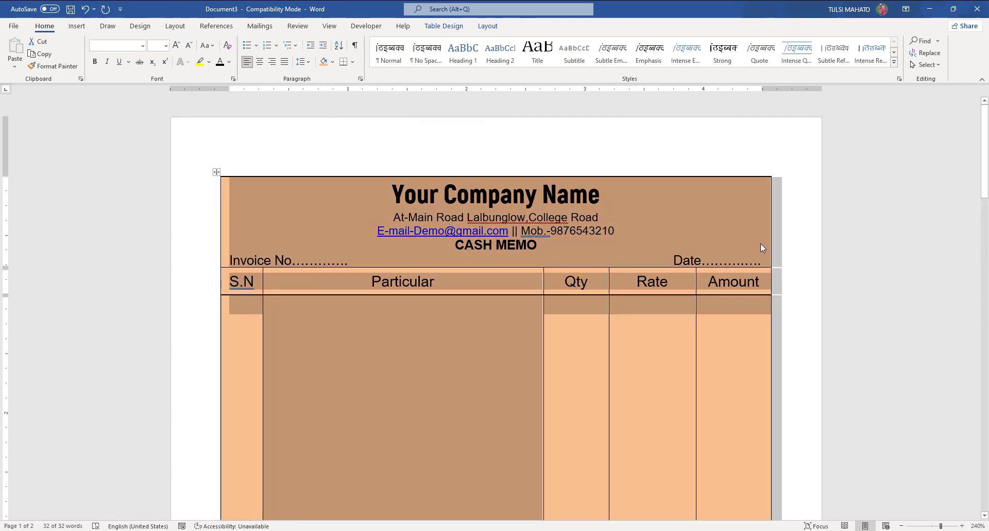
left_click(772, 183)
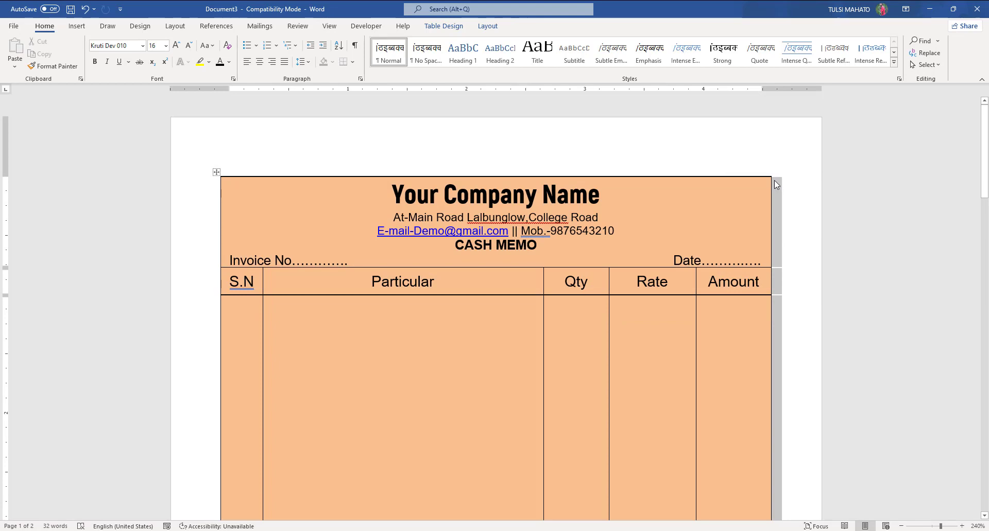
left_click(216, 172)
left_click(443, 27)
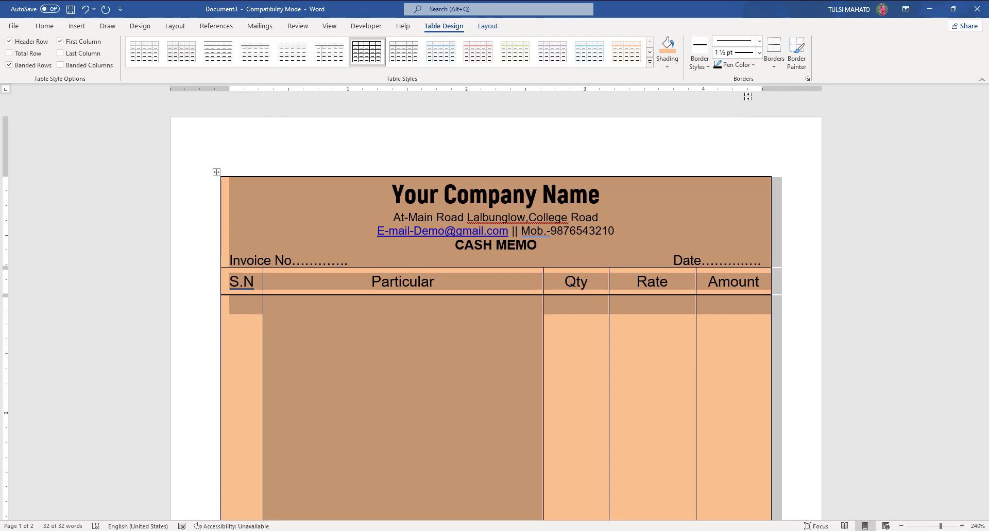
Put 1 pt borders on every cell of the table
left_click(775, 72)
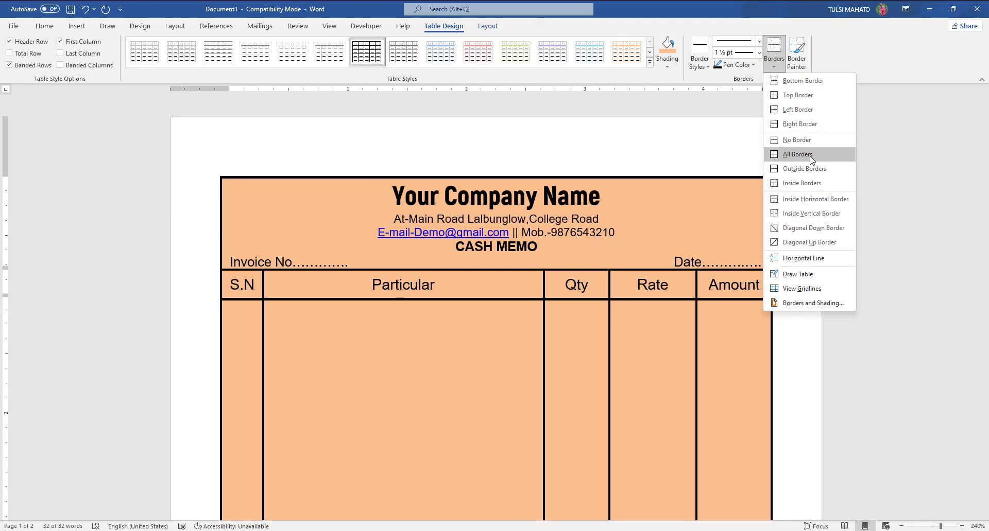
left_click(758, 52)
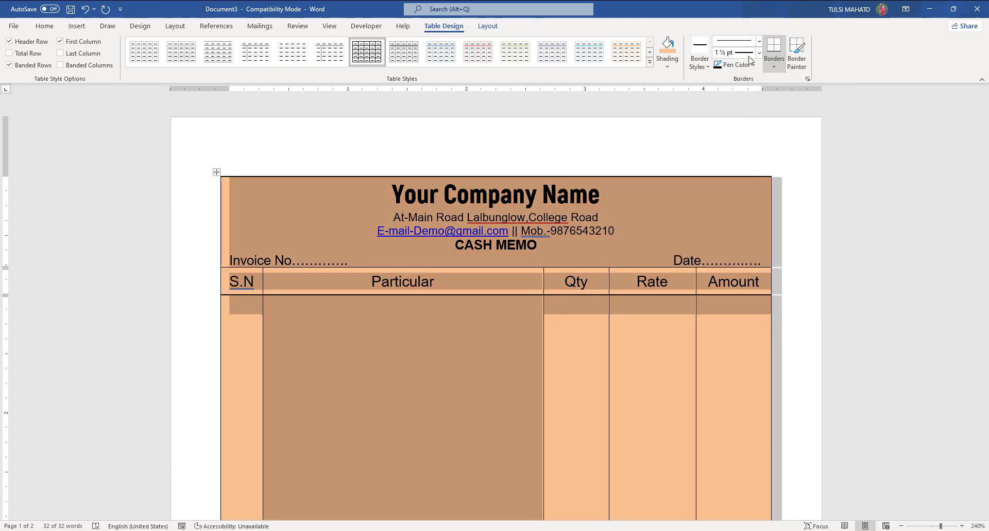
left_click(758, 53)
left_click(743, 108)
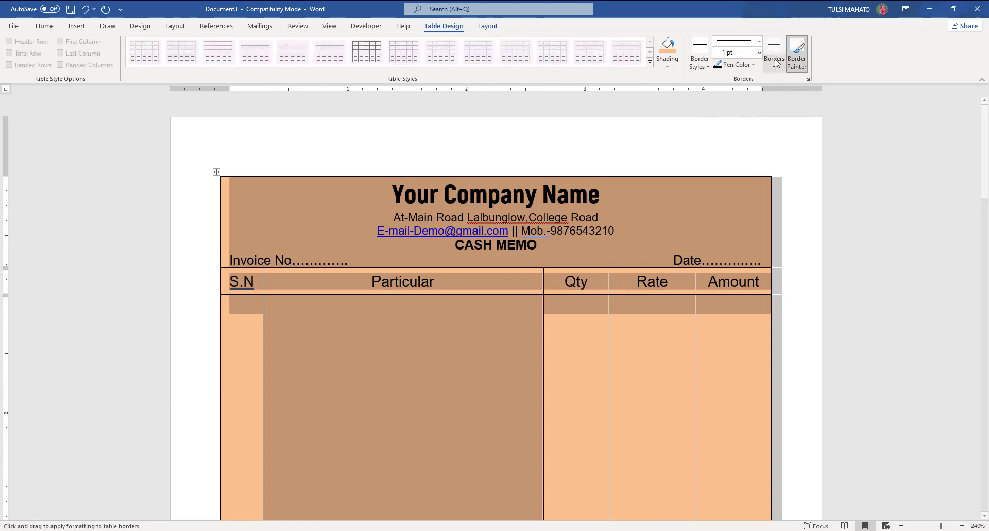
left_click(774, 64)
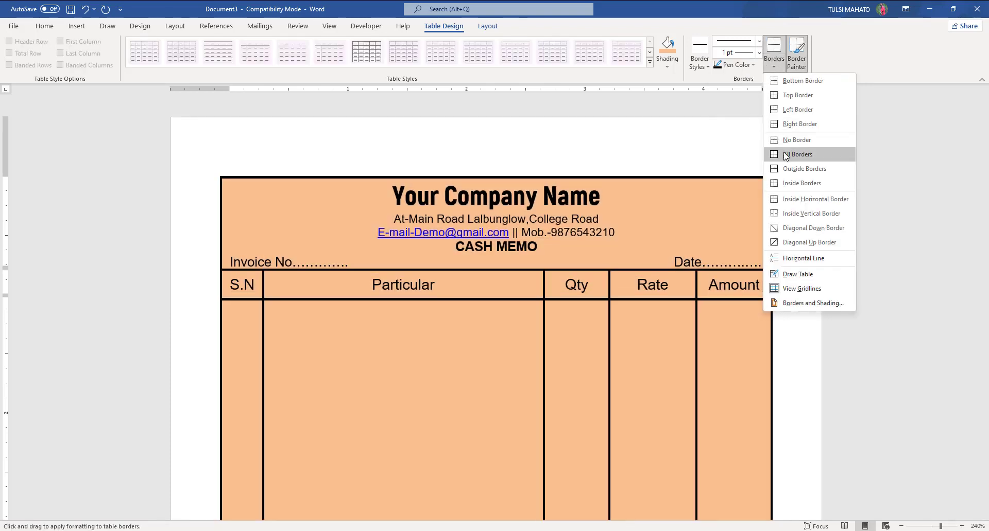
left_click(785, 155)
left_click(331, 219)
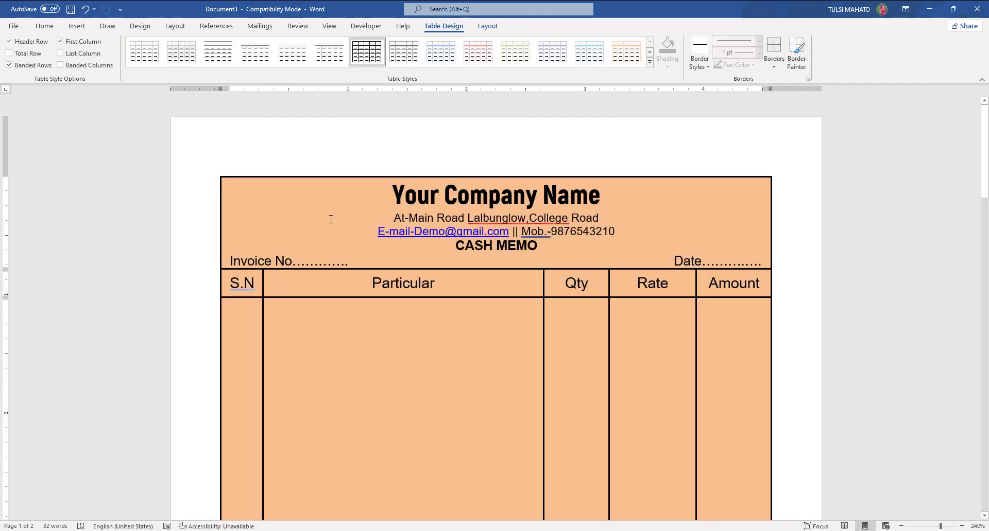
Add a heavier 1½ pt outside border around the whole table
left_click(217, 197)
left_click(253, 203)
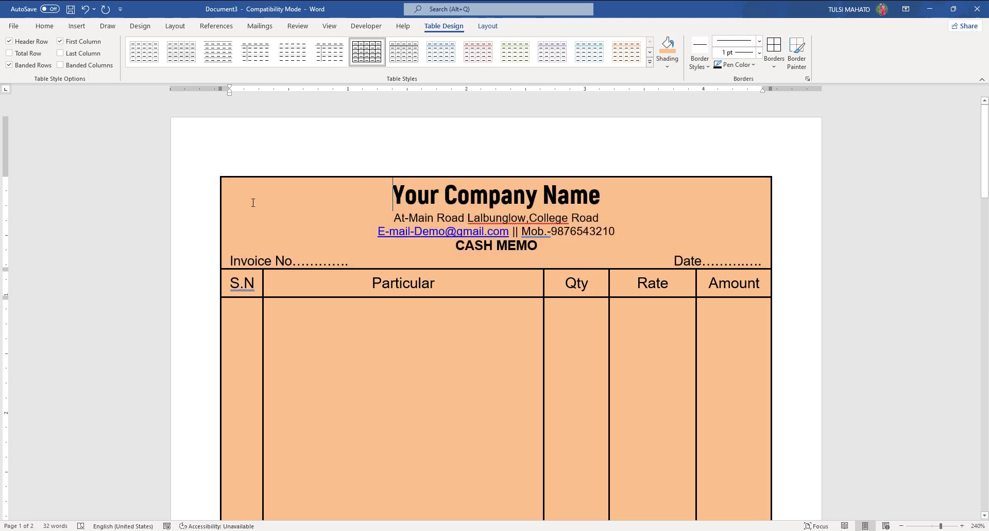
left_click(275, 174)
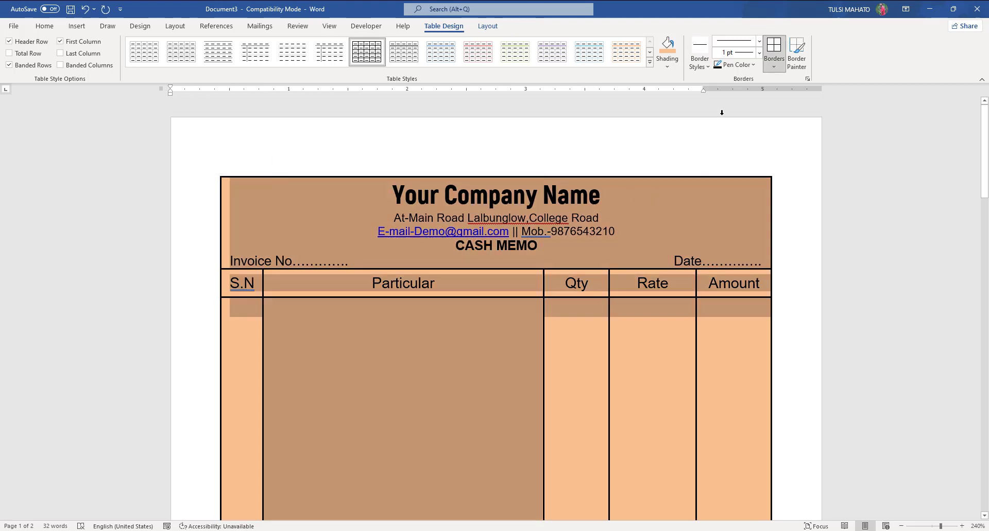
left_click(743, 56)
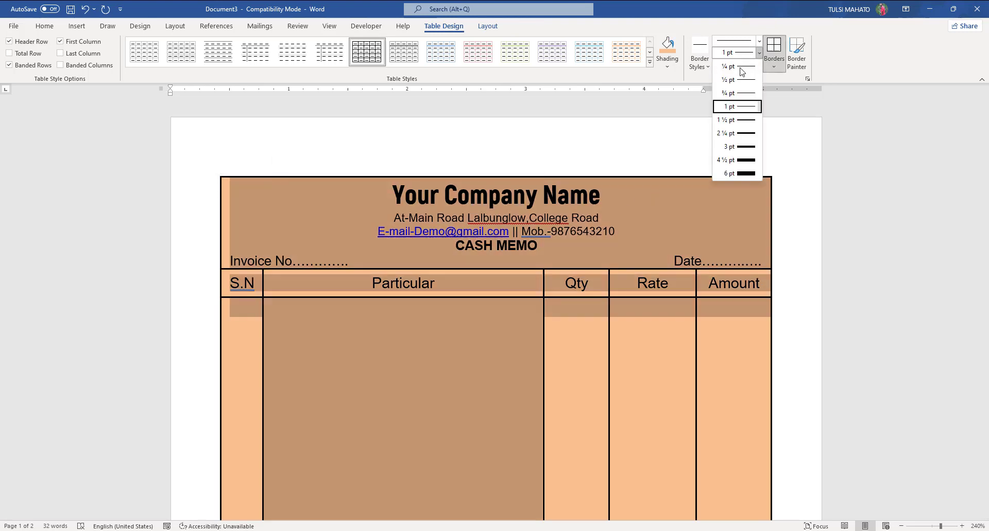
left_click(724, 121)
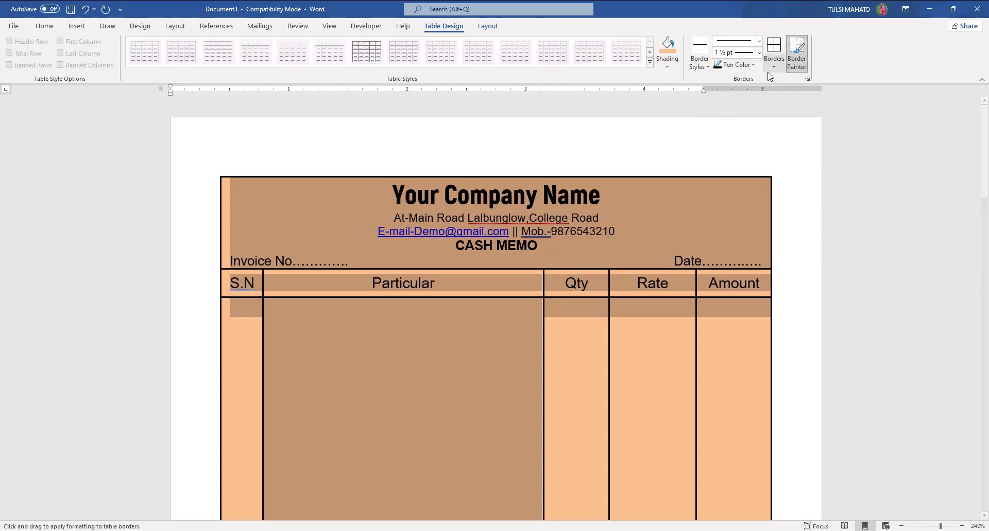
left_click(773, 66)
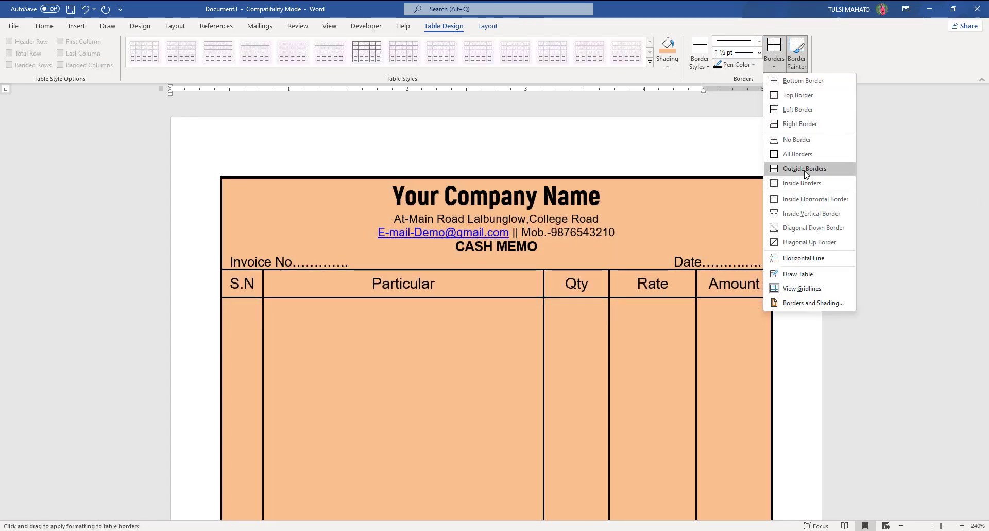
left_click(806, 170)
left_click(801, 211)
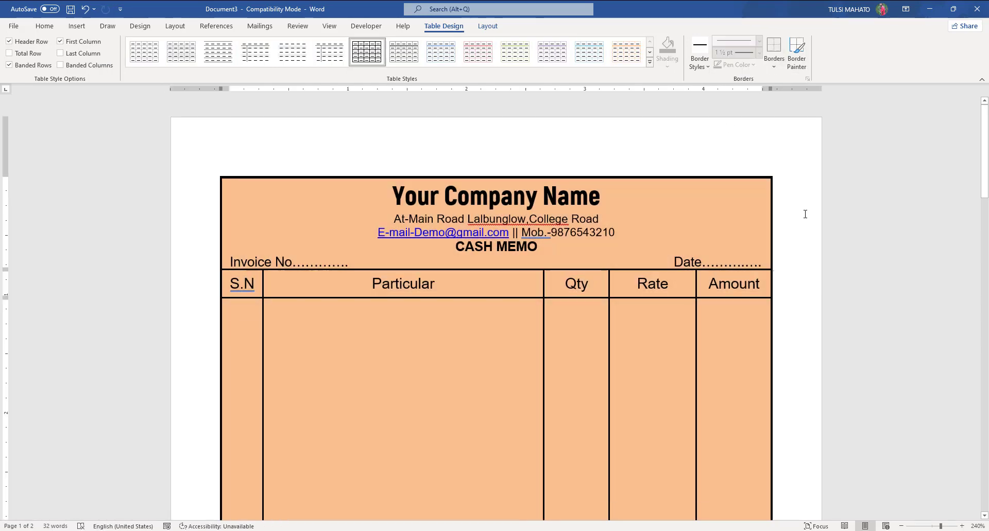
left_click(771, 180)
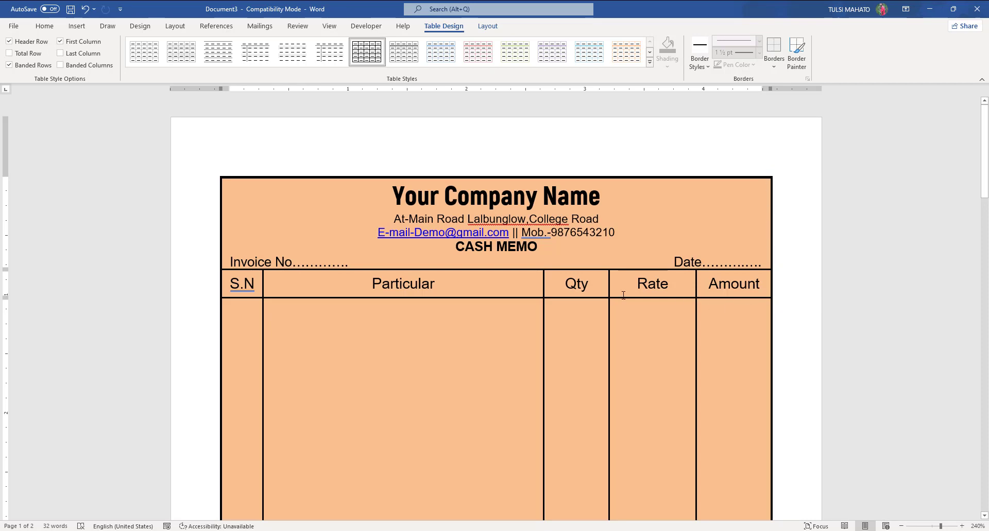
Join the Signature table onto the bottom of the main cash-memo table
scroll(481, 307, "down", 10)
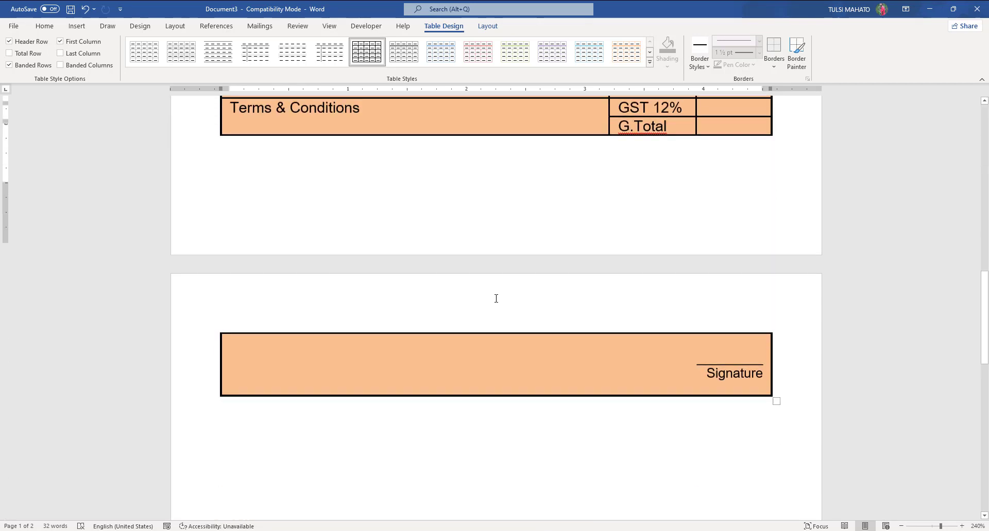
scroll(495, 298, "up", 3)
scroll(532, 365, "up", 3)
scroll(526, 406, "down", 10)
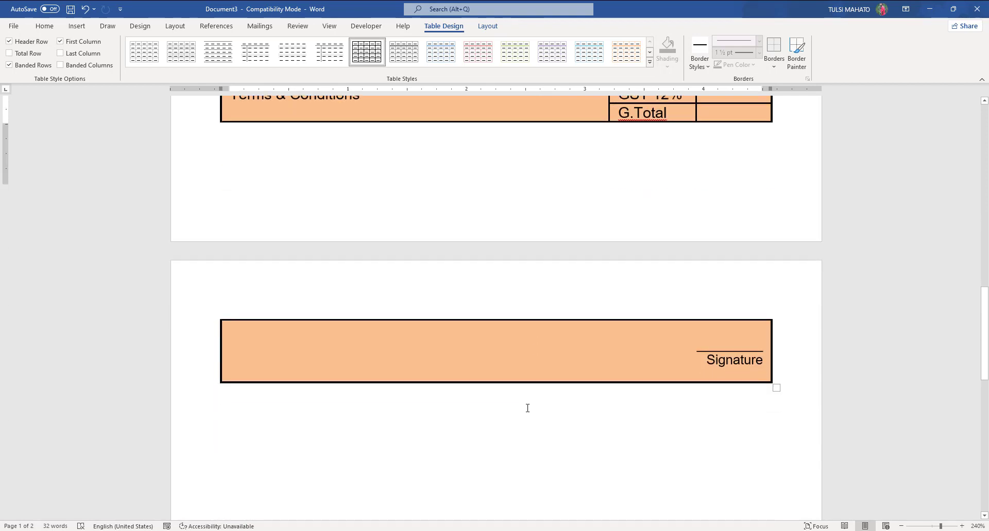
scroll(610, 307, "down", 3)
scroll(451, 290, "up", 5)
key("ctrl+z")
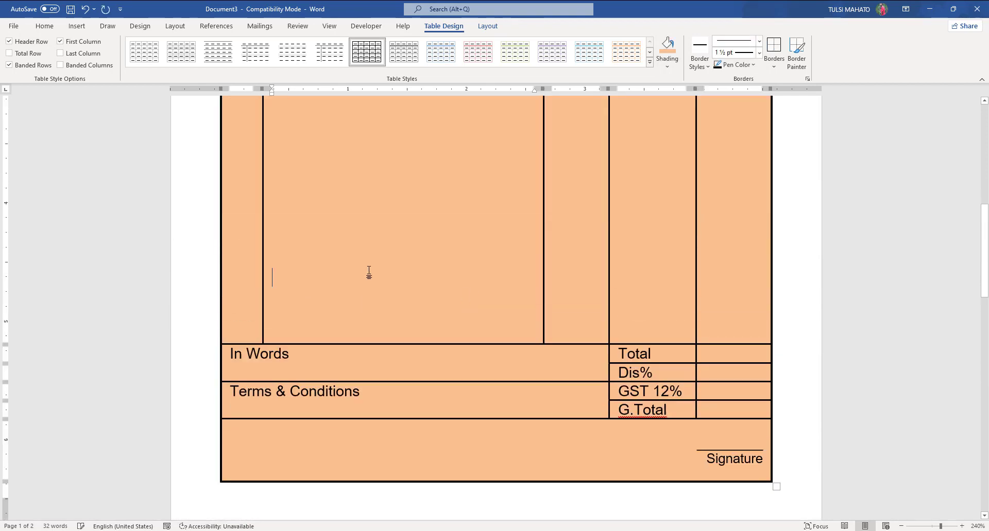
Add a line to the large item cell and remove the extra page after the table
scroll(352, 307, "down", 1)
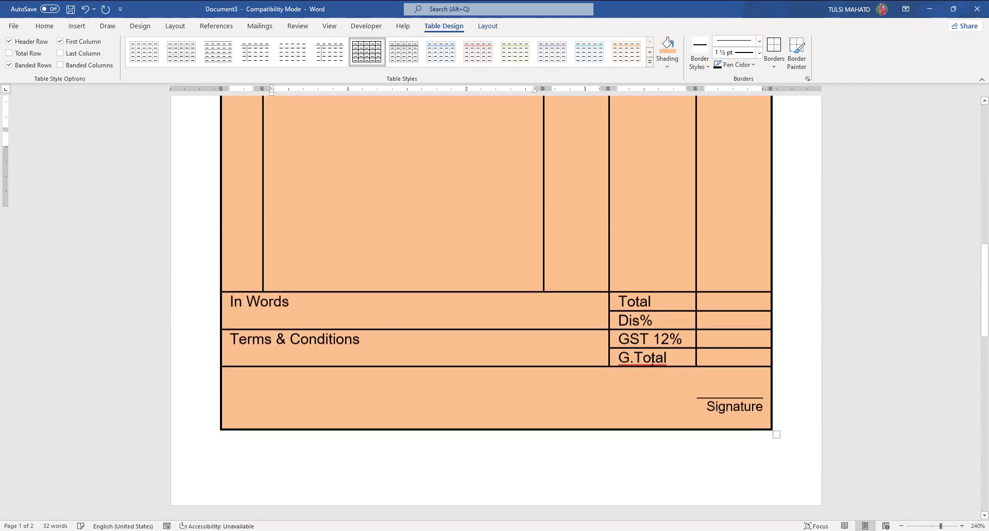
scroll(412, 361, "down", 5)
scroll(432, 414, "up", 3)
scroll(434, 375, "up", 3)
key("ctrl+z")
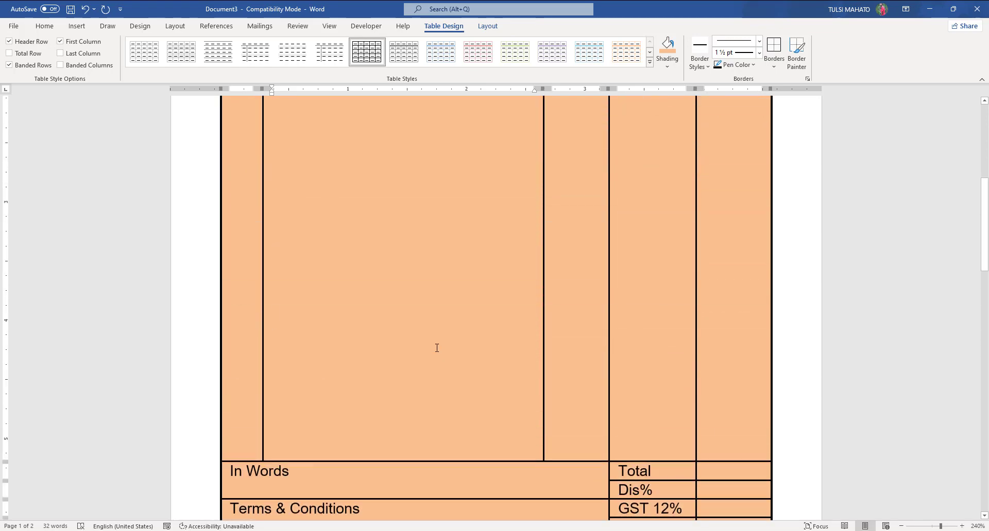
scroll(437, 348, "down", 3)
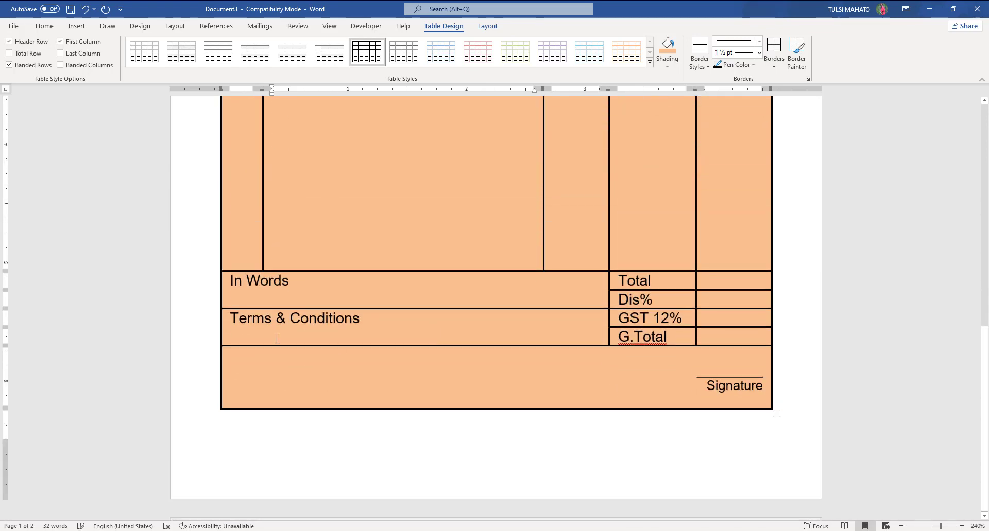
key("ctrl+z")
key("ctrl+z")
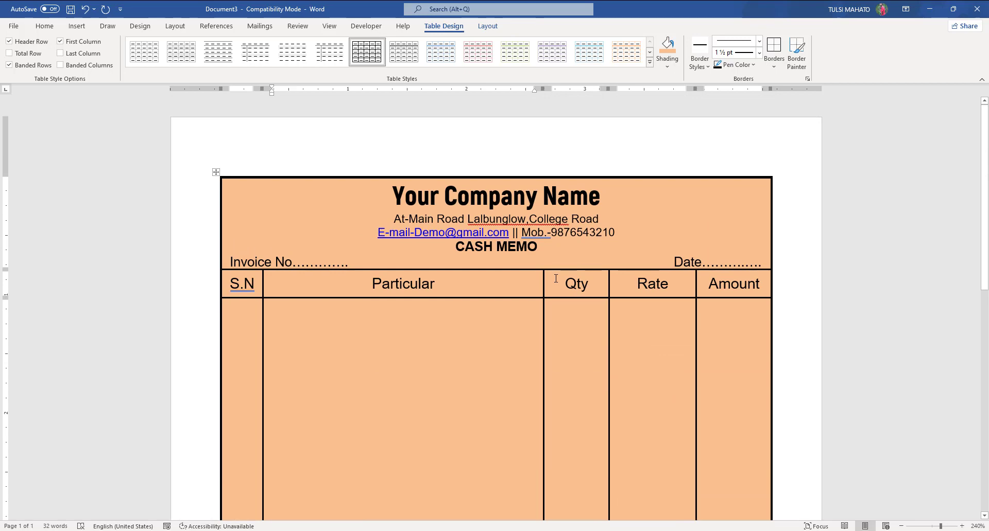
scroll(420, 242, "down", 12, "ctrl")
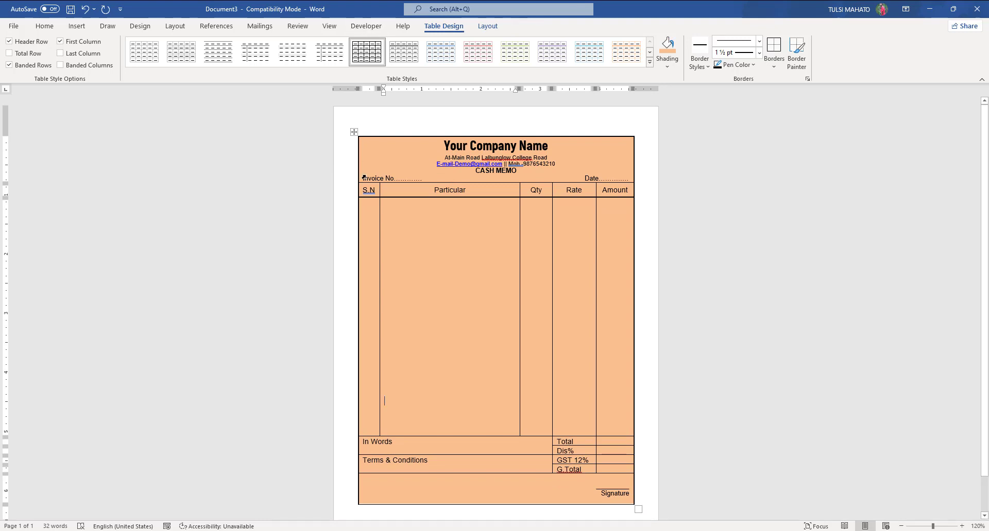
Select the S.N to Amount heading row and bring up its shading colours
left_click_drag(360, 190, 615, 190)
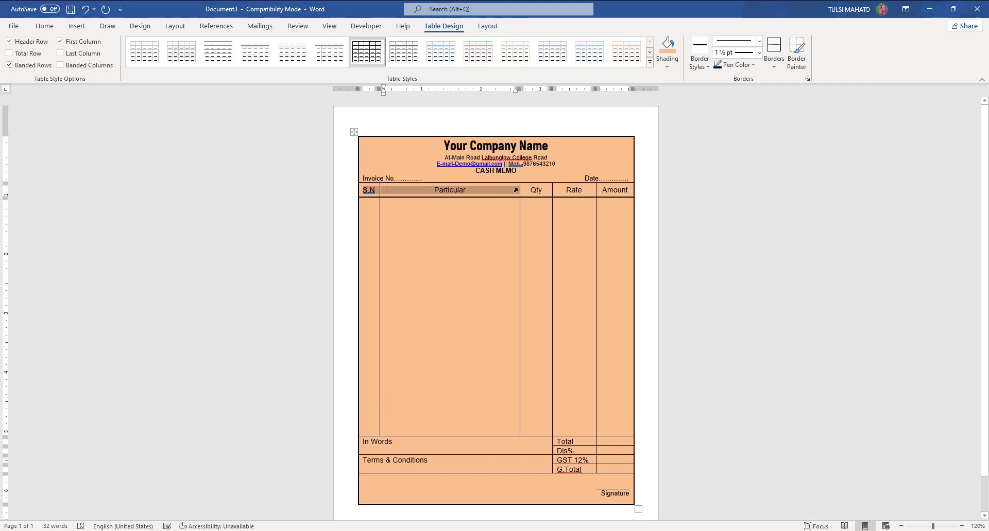
left_click(667, 66)
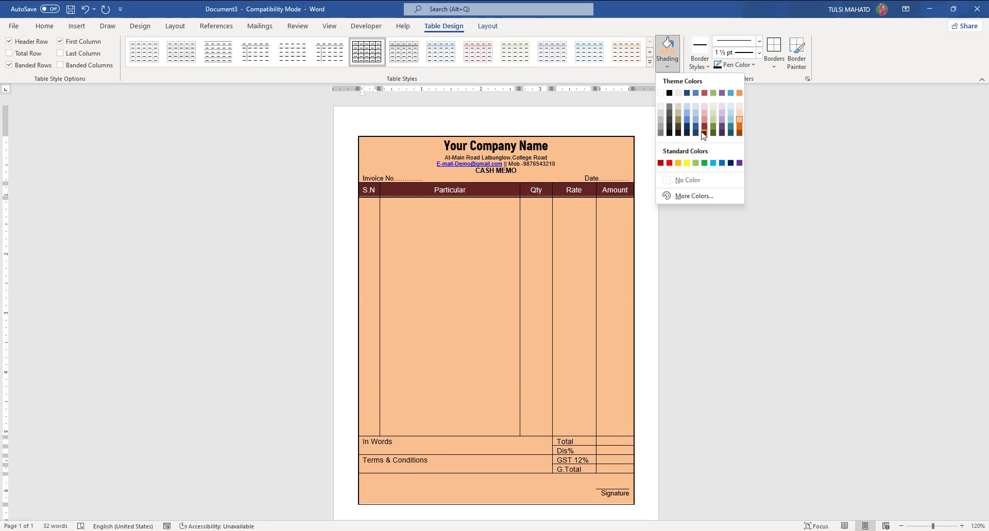